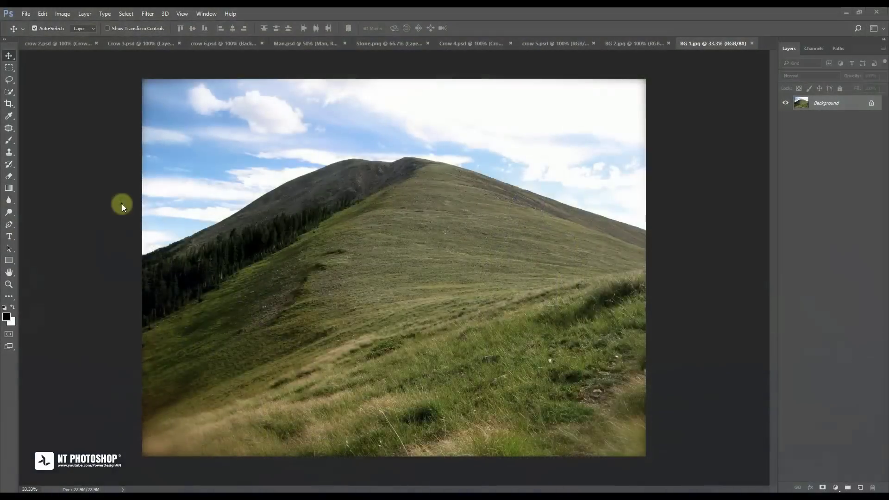
# Step: Set up a new 1440 × 810 px, 72 ppi document named Photo Manipulation
pyautogui.click(26, 14)
pyautogui.click(56, 24)
pyautogui.write('1440')
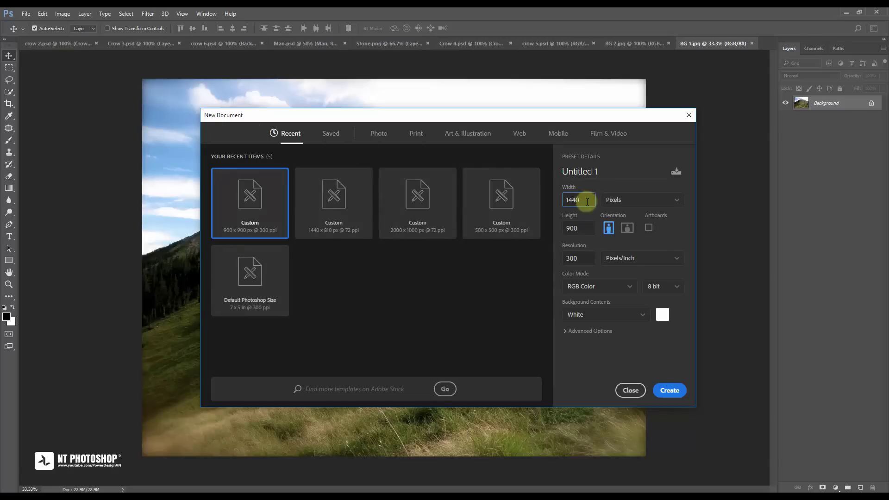
pyautogui.click(589, 228)
pyautogui.write('810')
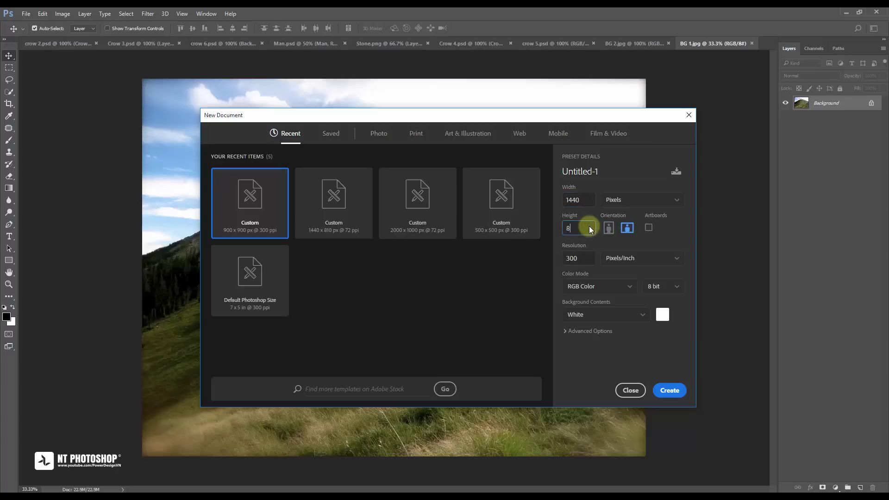
pyautogui.click(585, 256)
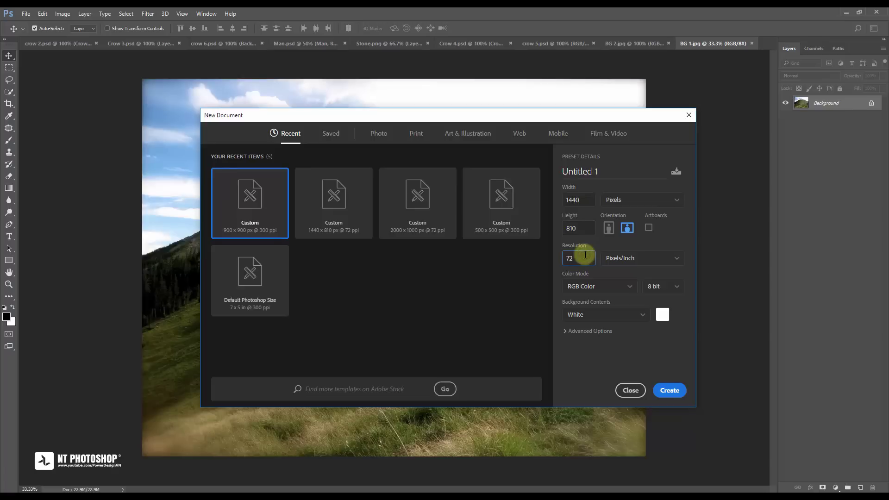
pyautogui.write('72')
pyautogui.click(613, 172)
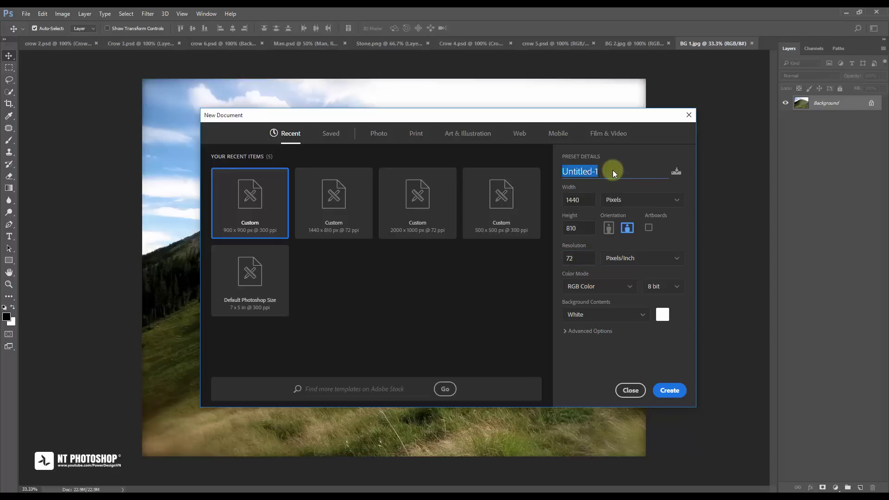
pyautogui.write('Photo Manipulation')
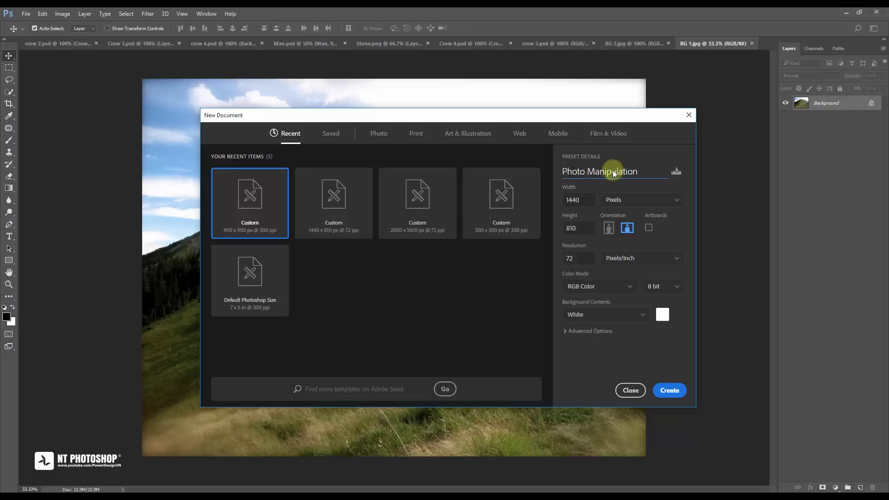
# Step: Create the document and fill its canvas with a mid-grey foreground colour
pyautogui.click(670, 391)
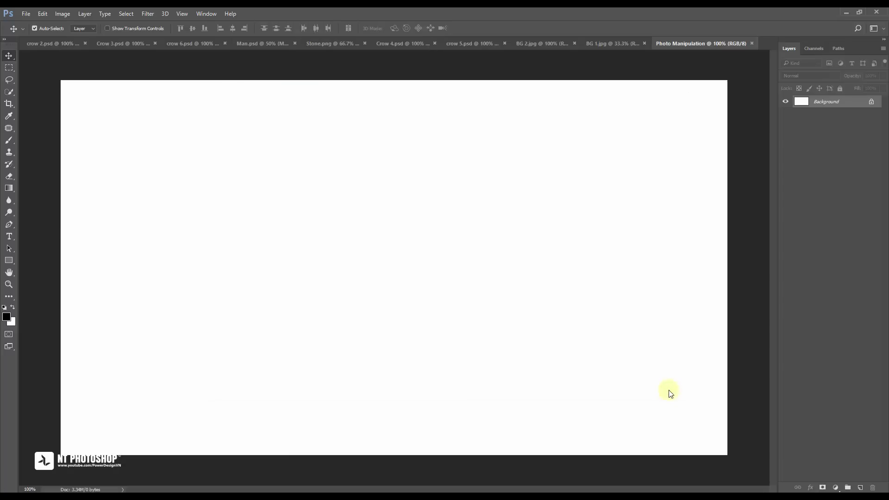
pyautogui.click(6, 317)
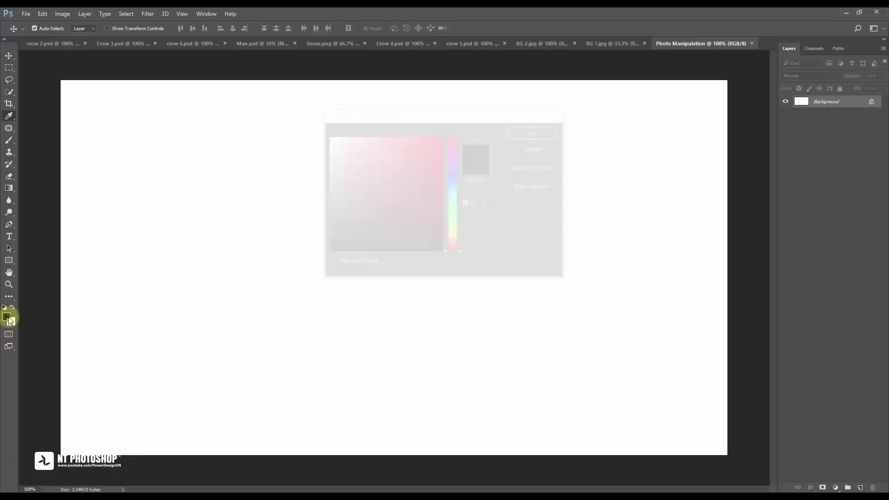
pyautogui.moveTo(343, 243)
pyautogui.mouseDown()
pyautogui.moveTo(320, 218)
pyautogui.moveTo(320, 189)
pyautogui.mouseUp()
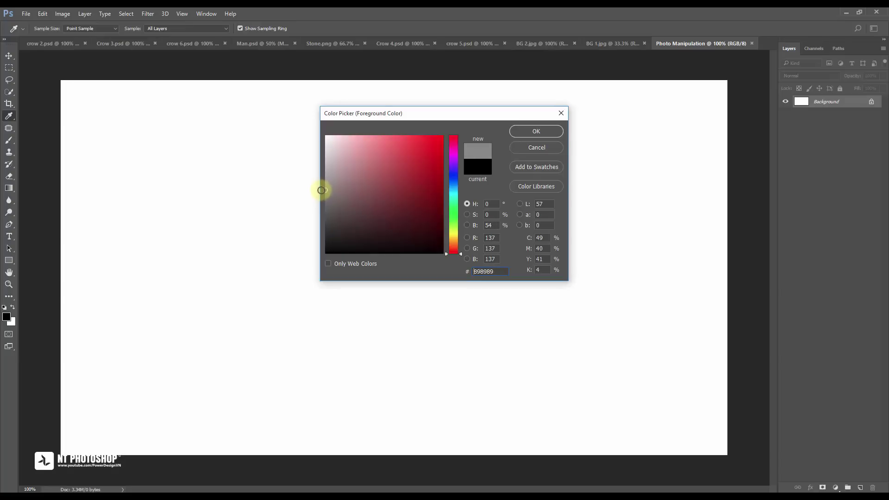
pyautogui.moveTo(322, 190); pyautogui.dragTo(322, 193)
pyautogui.click(550, 132)
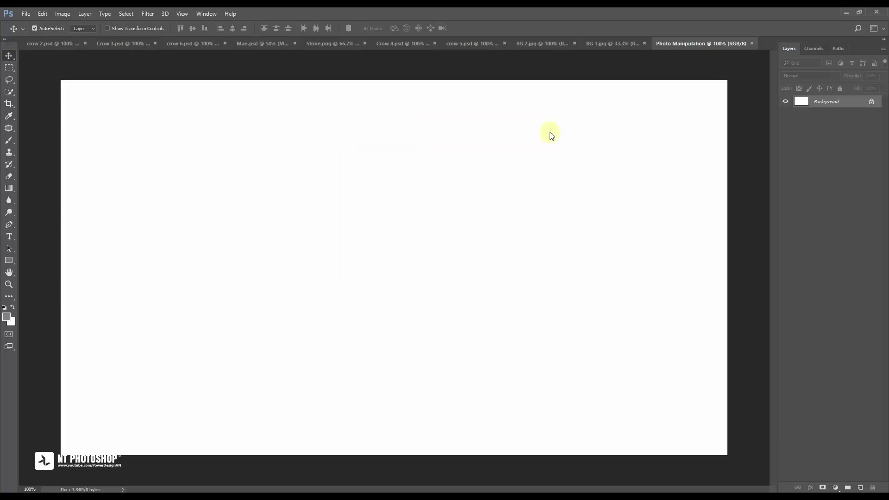
pyautogui.hotkey('alt', 'BackSpace')
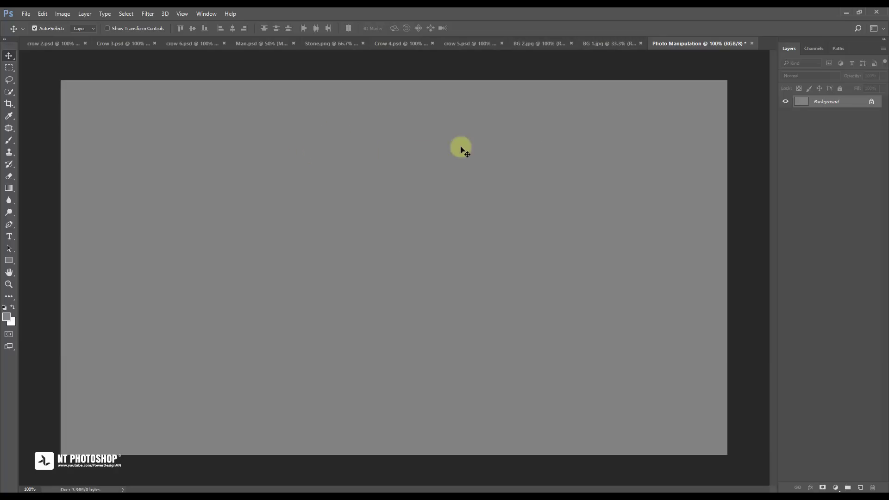
# Step: Bring the BG 1.jpg mountain photo into Photo Manipulation as a layer named Grass
pyautogui.click(591, 43)
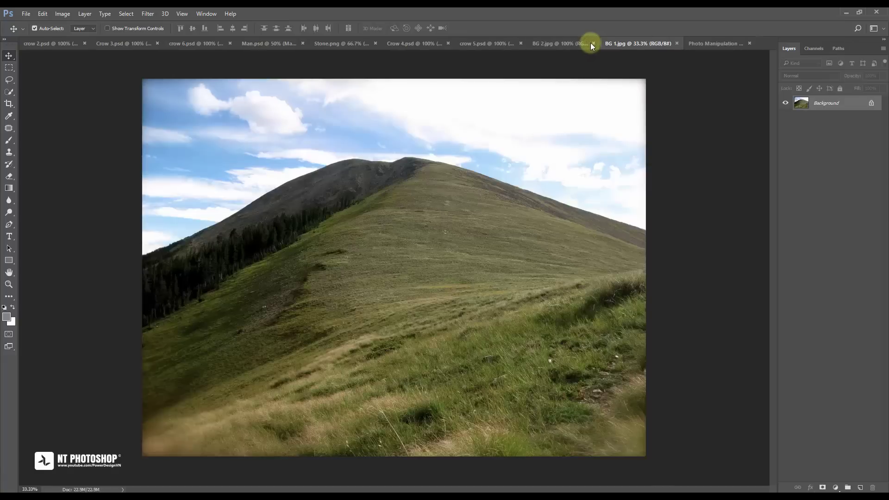
pyautogui.moveTo(491, 242); pyautogui.dragTo(672, 74)
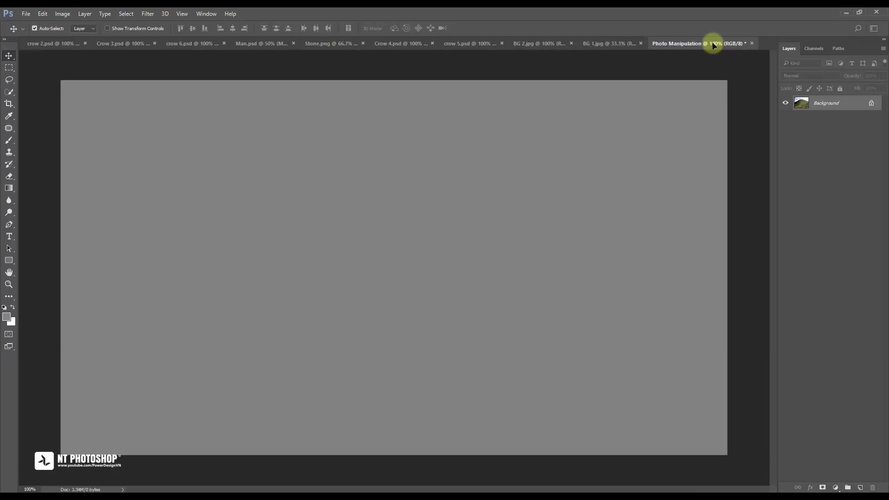
pyautogui.moveTo(672, 74); pyautogui.dragTo(540, 216)
pyautogui.write('Grass')
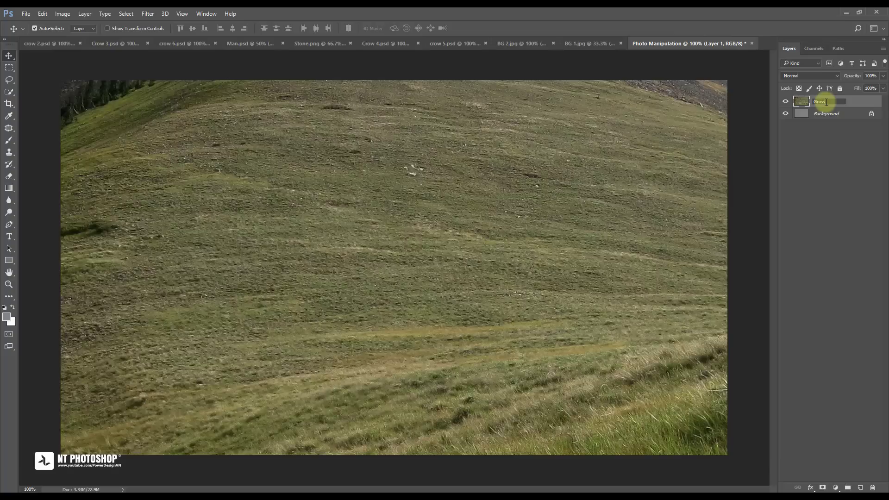
pyautogui.press('Return')
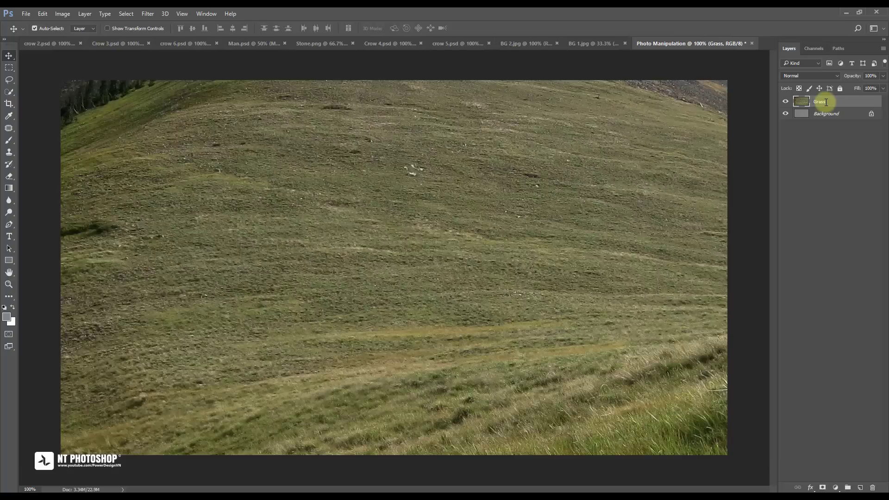
# Step: Shift the Grass photo and rotate it about 17.5° clockwise
pyautogui.hotkey('ctrl', '-')
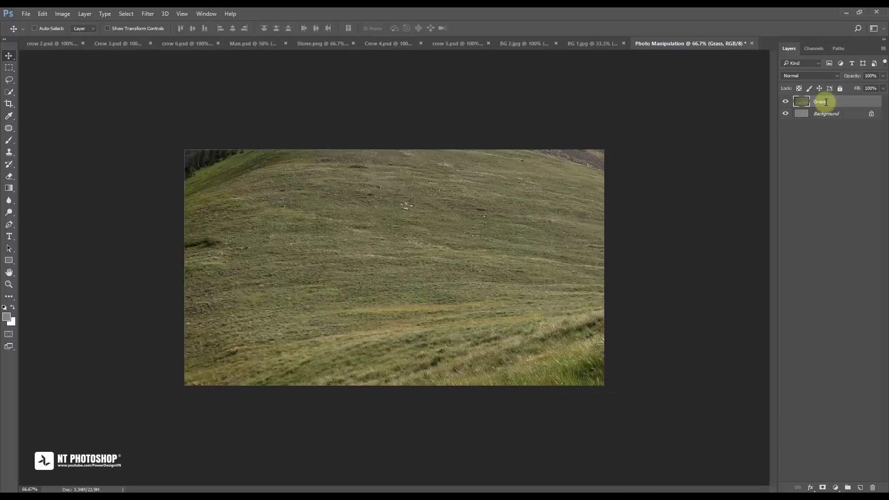
pyautogui.hotkey('ctrl', '-')
pyautogui.hotkey('ctrl', 't')
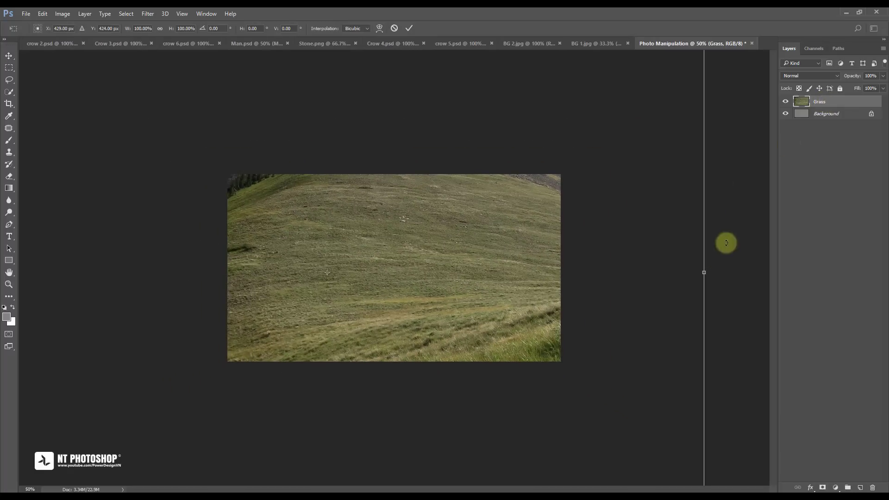
pyautogui.moveTo(636, 311); pyautogui.dragTo(648, 292)
pyautogui.moveTo(702, 297)
pyautogui.mouseDown()
pyautogui.moveTo(707, 302)
pyautogui.moveTo(680, 297)
pyautogui.mouseUp()
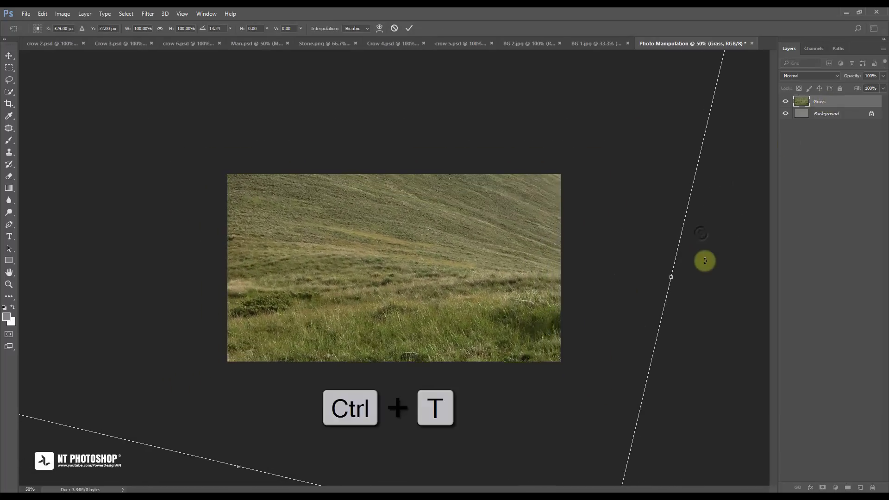
pyautogui.hotkey('ctrl', '-')
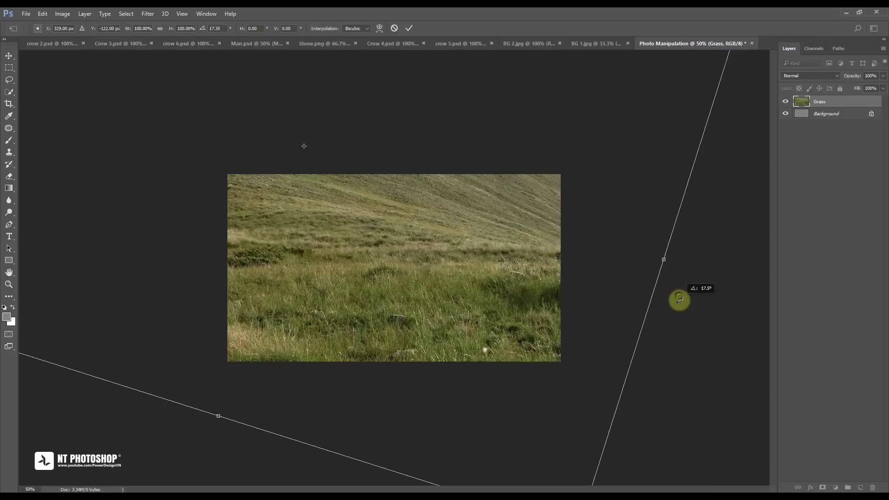
pyautogui.moveTo(680, 296); pyautogui.dragTo(678, 300)
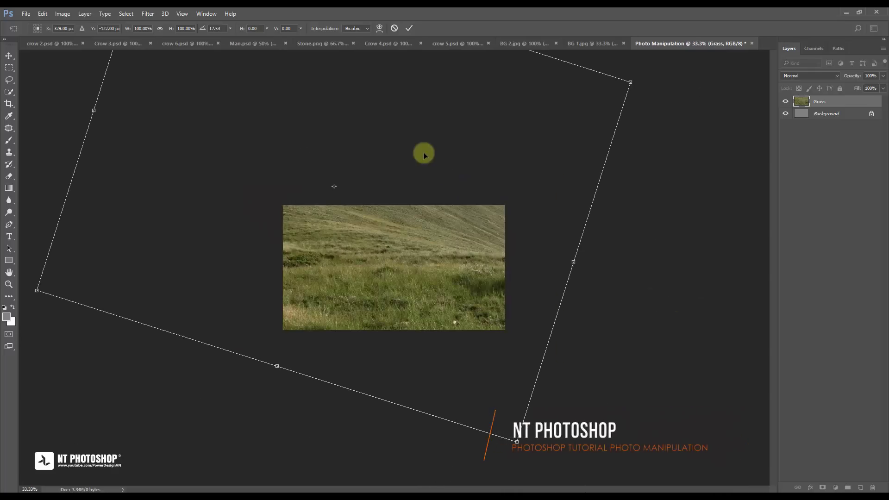
# Step: Scale the Grass photo to about 56% so the slope fills the canvas, then commit
pyautogui.moveTo(631, 83); pyautogui.dragTo(558, 122)
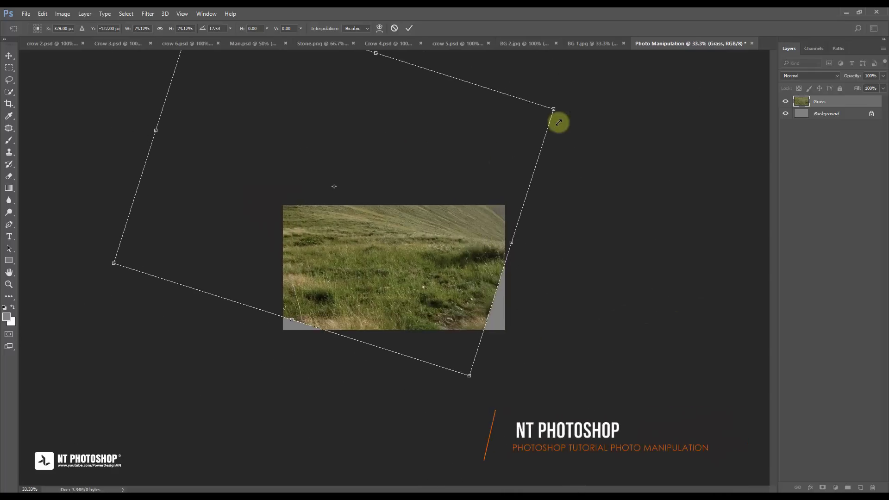
pyautogui.moveTo(424, 146)
pyautogui.mouseDown()
pyautogui.moveTo(438, 145)
pyautogui.moveTo(425, 136)
pyautogui.mouseUp()
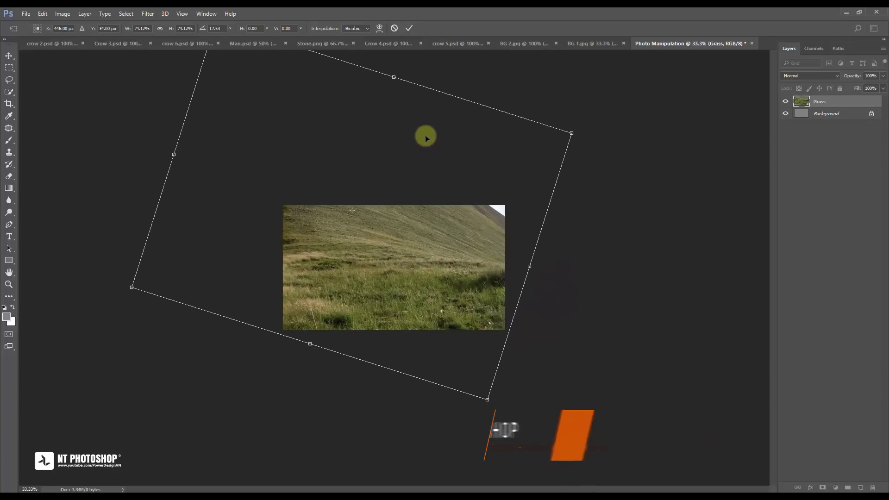
pyautogui.moveTo(132, 287)
pyautogui.mouseDown()
pyautogui.moveTo(210, 270)
pyautogui.moveTo(242, 252)
pyautogui.mouseUp()
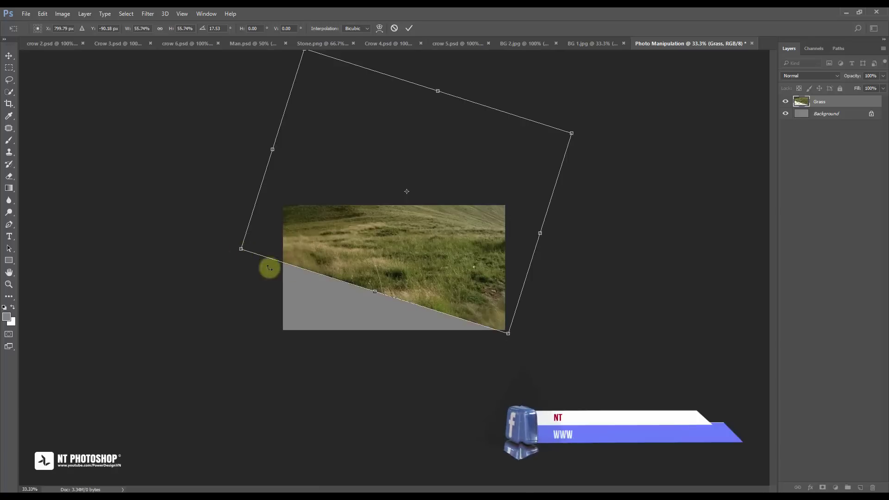
pyautogui.moveTo(425, 227); pyautogui.dragTo(407, 277)
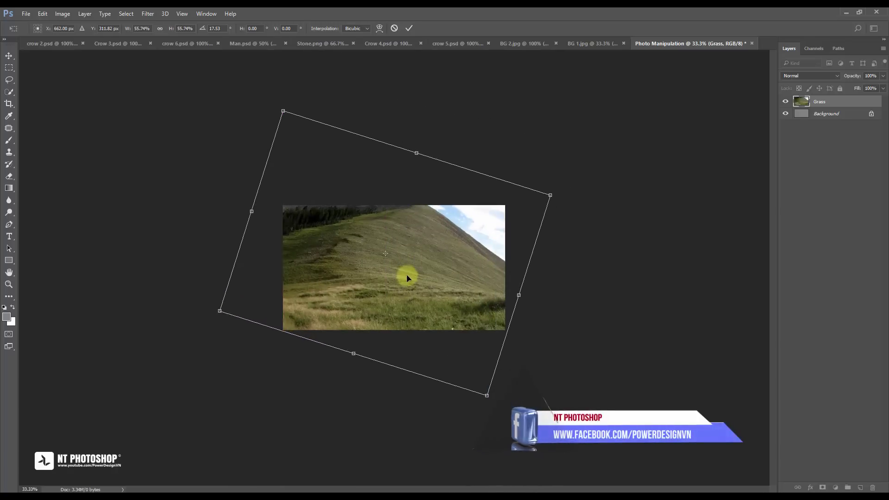
pyautogui.hotkey('ctrl', '+')
pyautogui.hotkey('ctrl', '+')
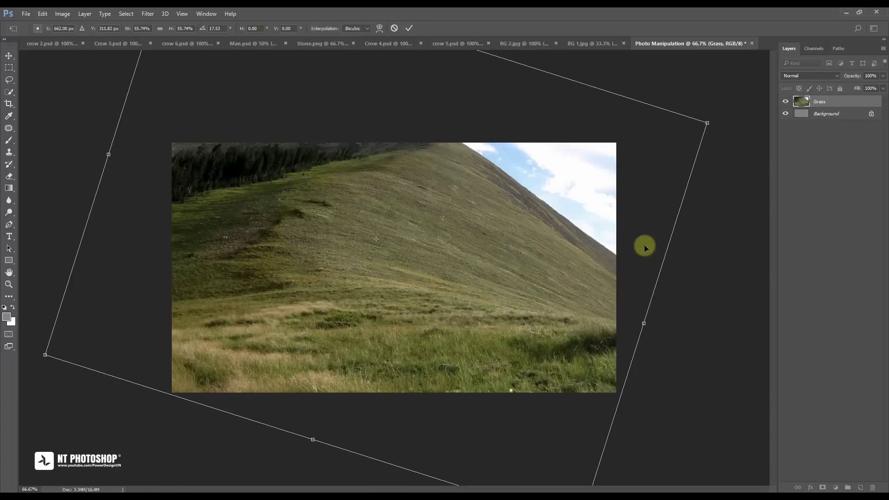
pyautogui.press('Left')
pyautogui.press('Left')
pyautogui.press('Left')
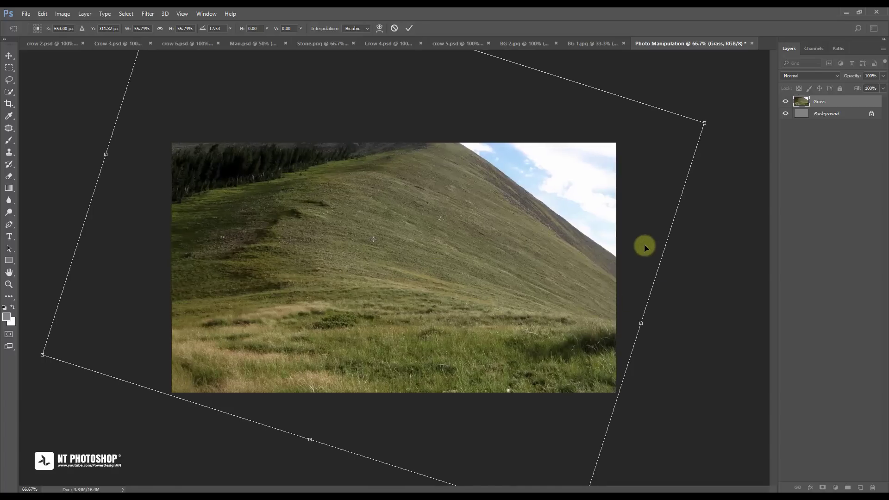
pyautogui.press('Up')
pyautogui.press('Up')
pyautogui.press('Up')
pyautogui.press('Up')
pyautogui.press('Up')
pyautogui.press('Up')
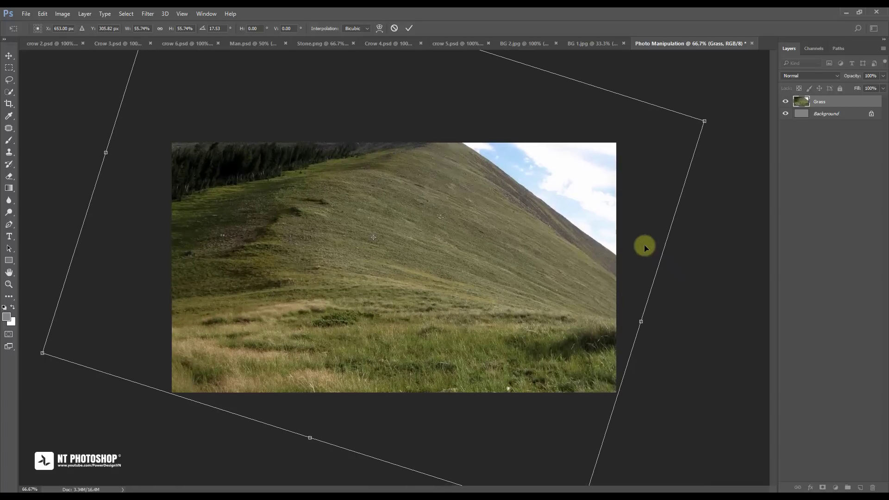
pyautogui.click(410, 28)
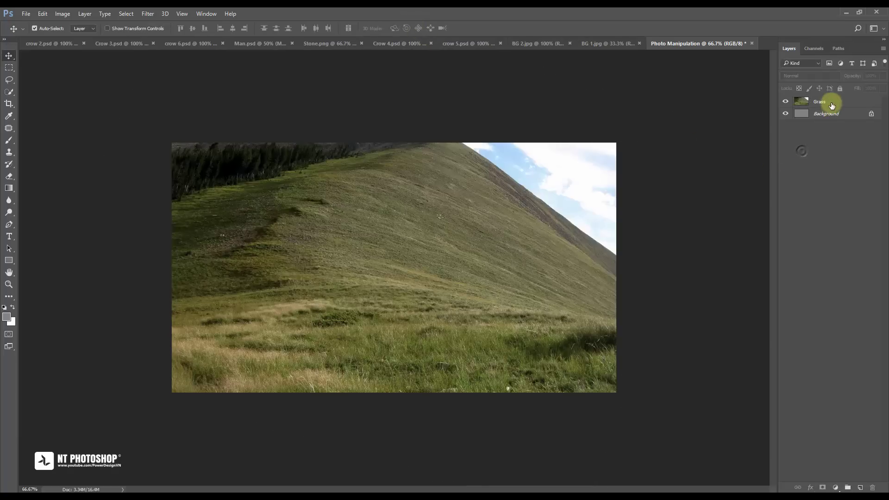
# Step: Mask the Grass layer with a Foreground to Transparent gradient, keeping only the bottom grass
pyautogui.click(822, 487)
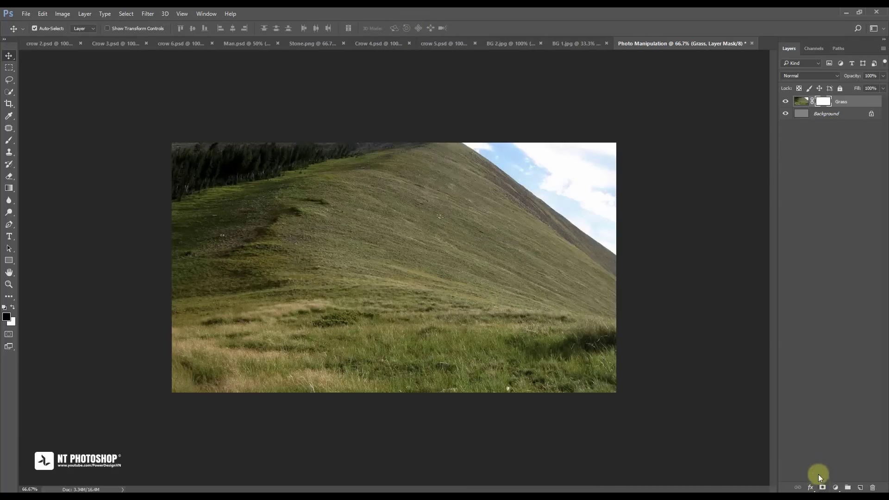
pyautogui.click(9, 188)
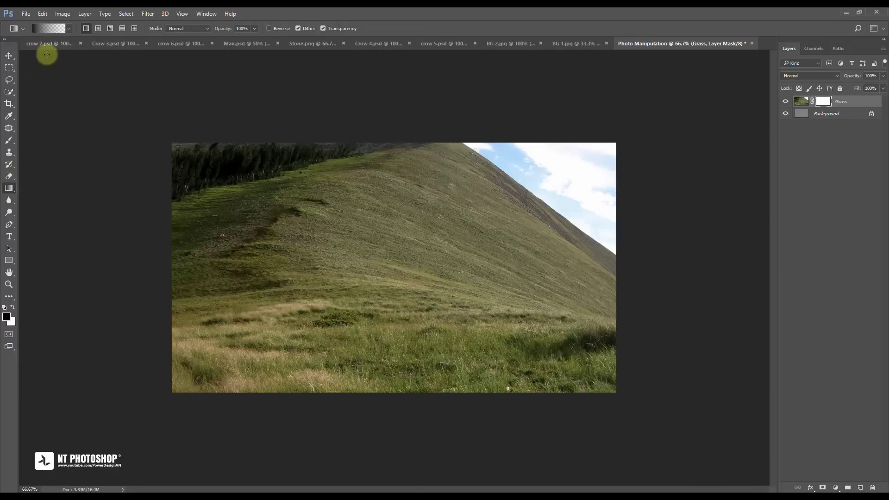
pyautogui.click(48, 28)
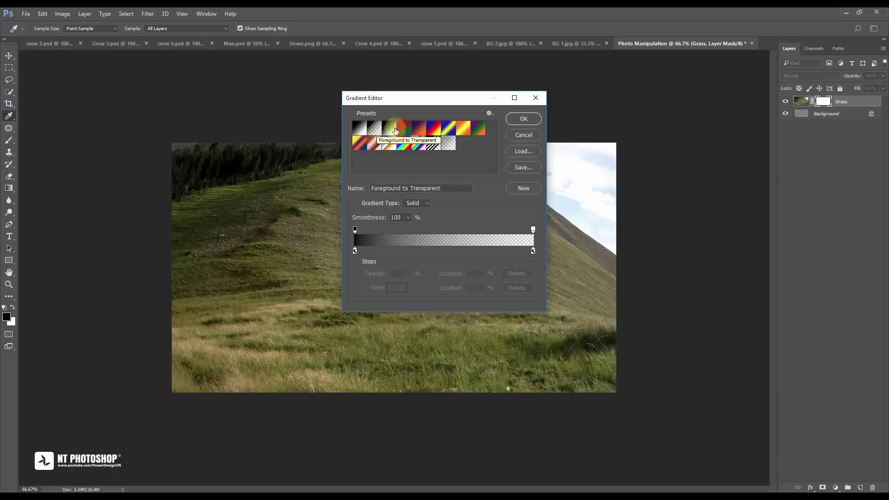
pyautogui.click(527, 119)
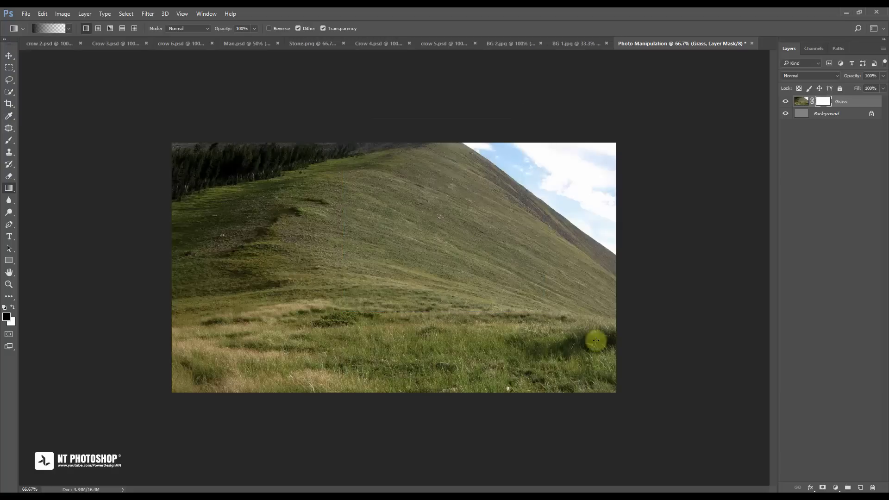
pyautogui.moveTo(602, 323); pyautogui.dragTo(597, 346)
pyautogui.hotkey('ctrl', 'z')
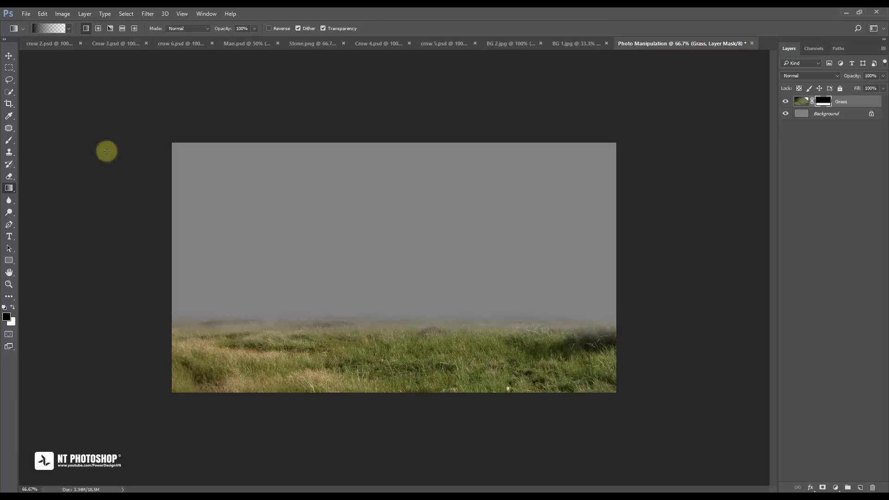
pyautogui.click(11, 57)
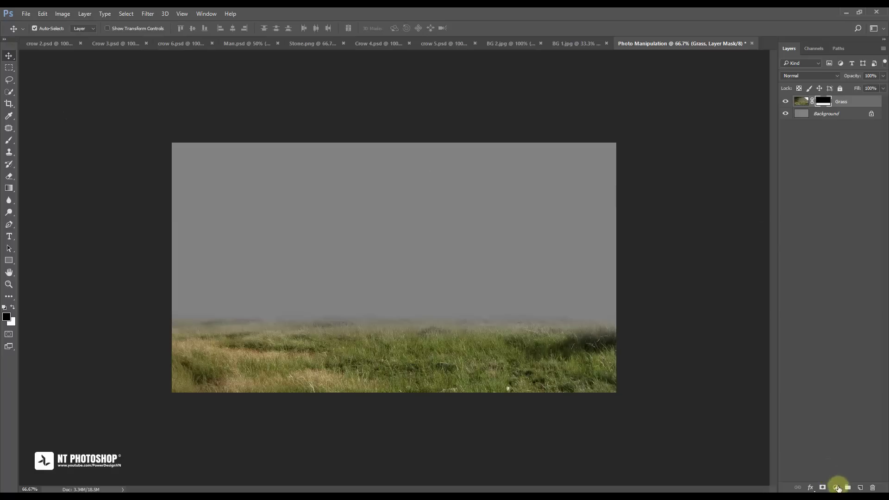
# Step: Add a Hue/Saturation adjustment clipped to Grass with lowered saturation
pyautogui.click(837, 488)
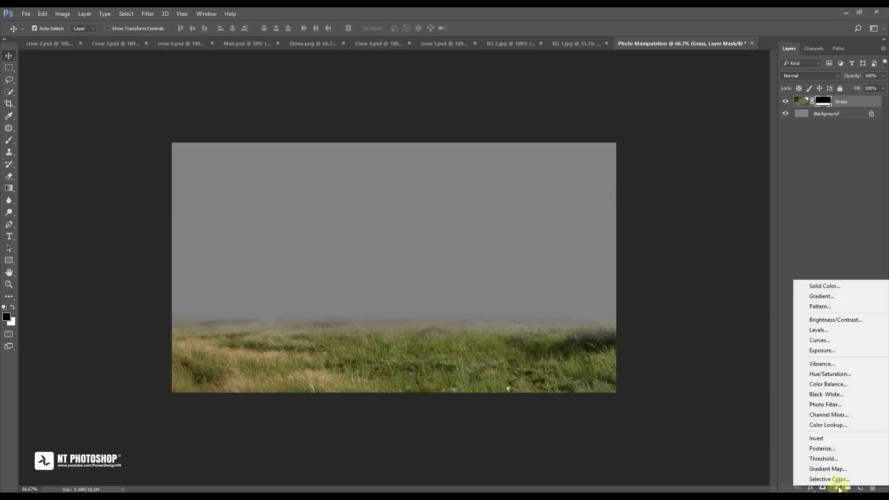
pyautogui.click(834, 375)
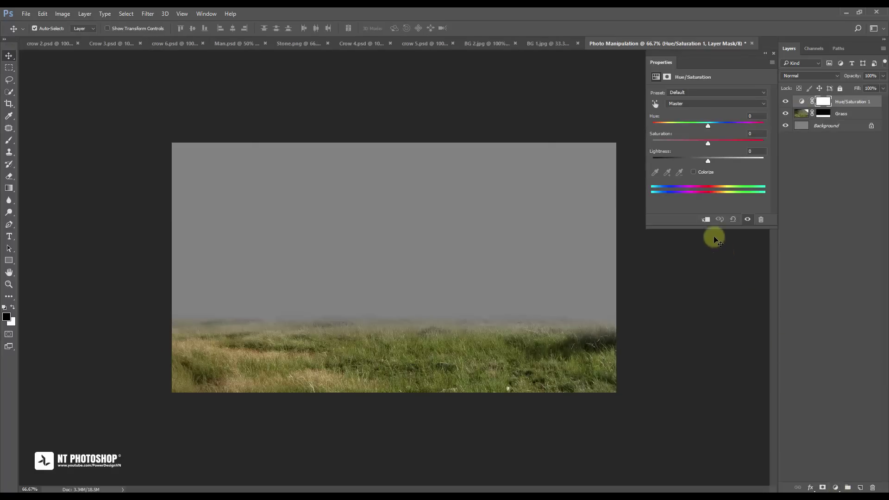
pyautogui.click(706, 219)
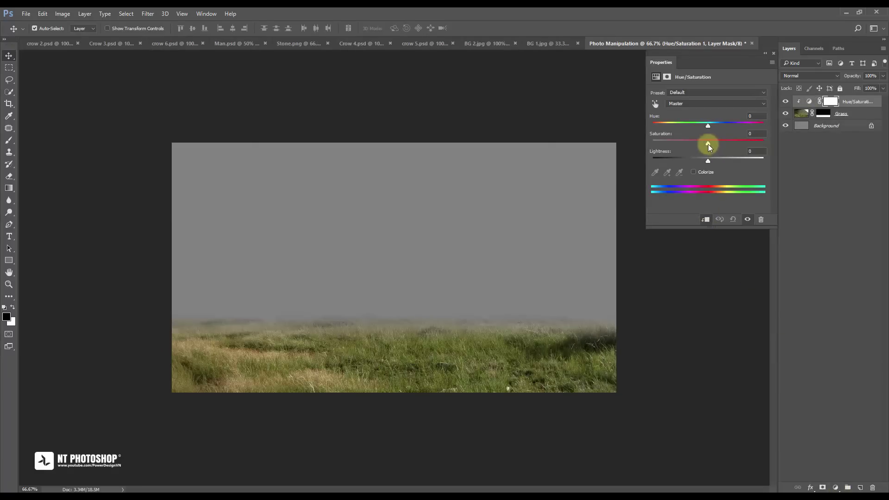
pyautogui.moveTo(707, 144); pyautogui.dragTo(681, 143)
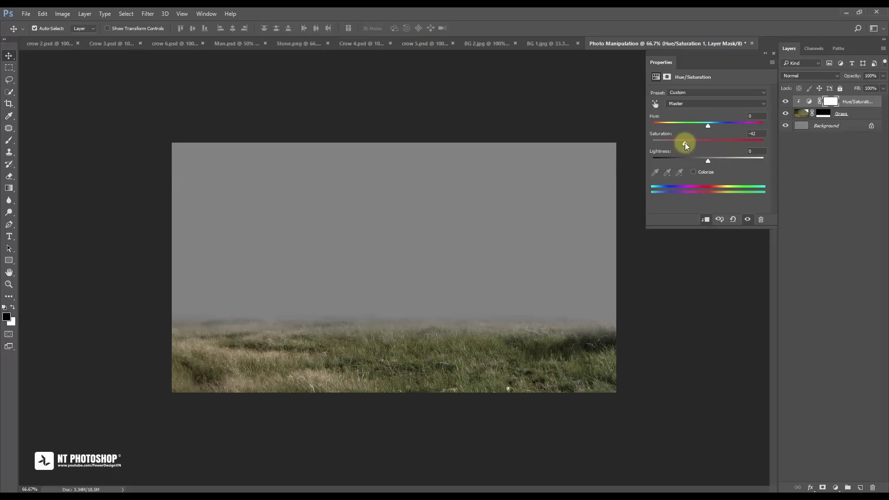
pyautogui.click(774, 53)
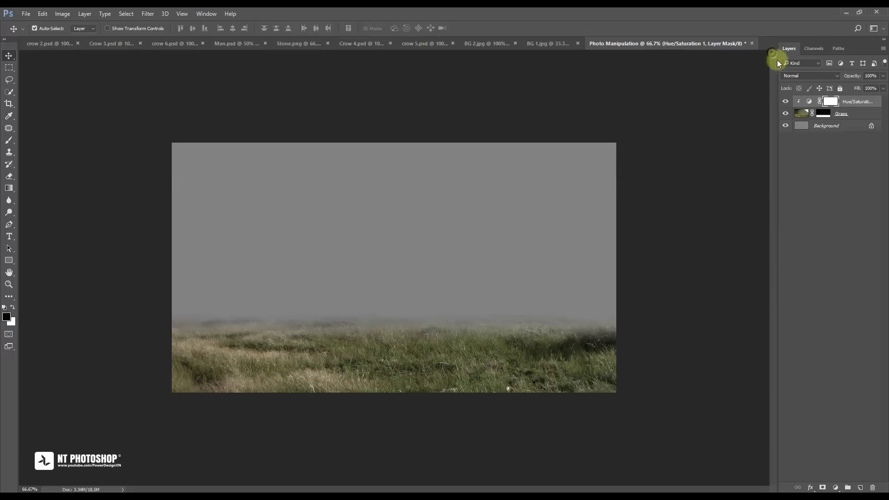
pyautogui.click(785, 101)
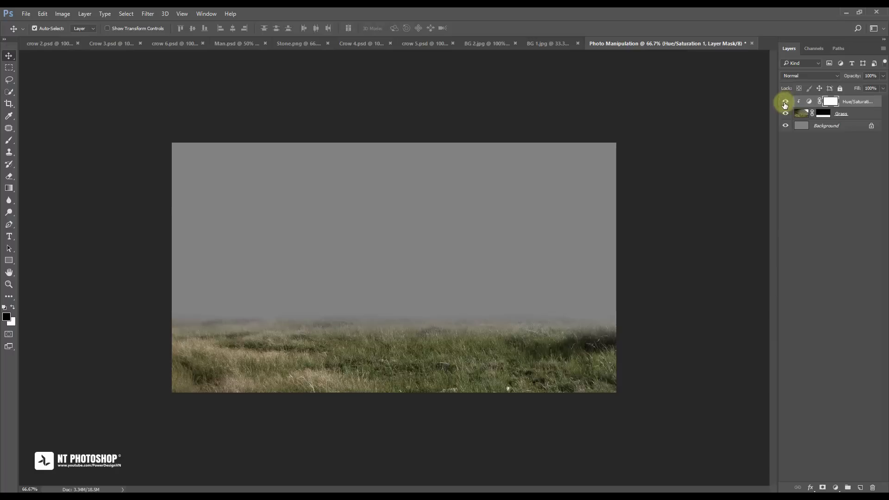
# Step: Add a Levels adjustment clipped to Grass with output white lowered to 212
pyautogui.click(837, 489)
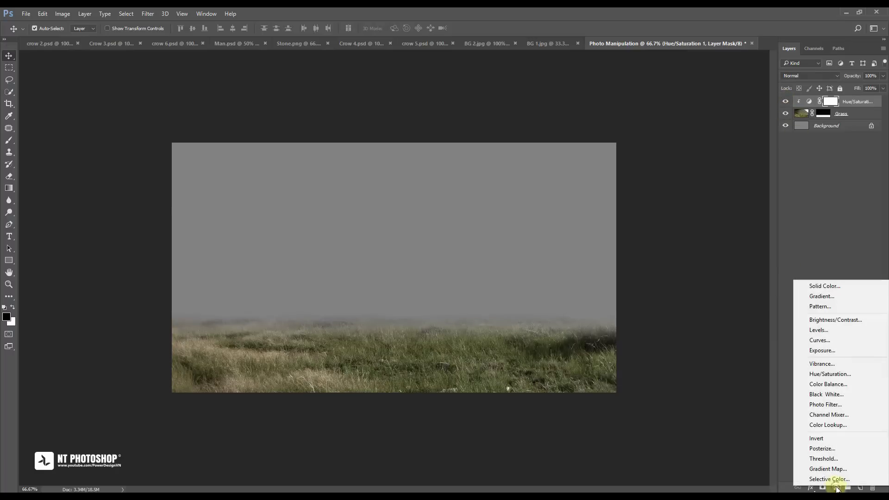
pyautogui.click(838, 332)
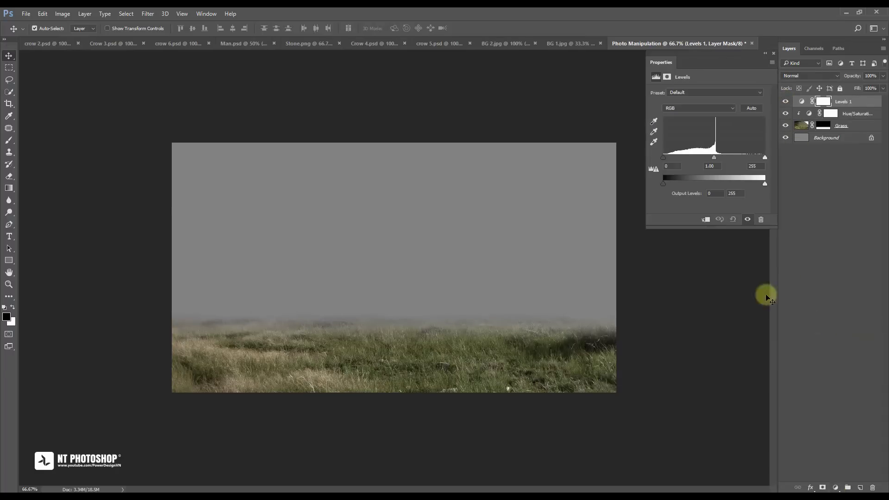
pyautogui.click(707, 224)
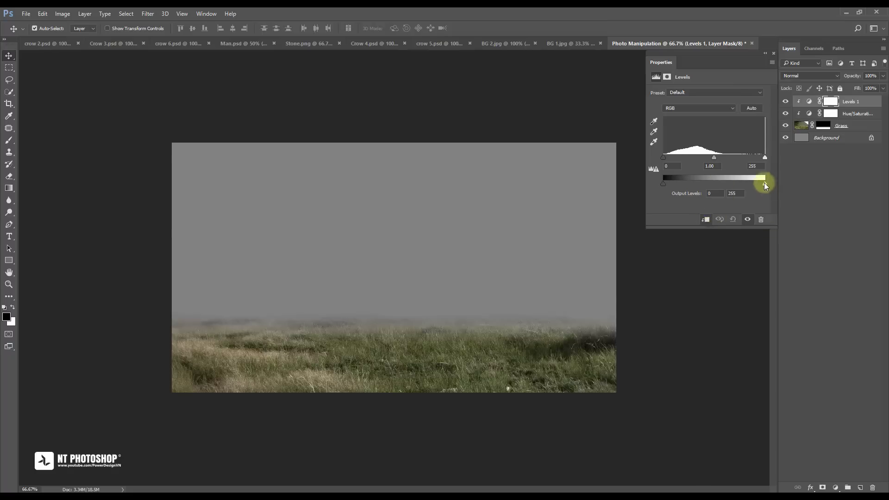
pyautogui.moveTo(765, 185); pyautogui.dragTo(750, 185)
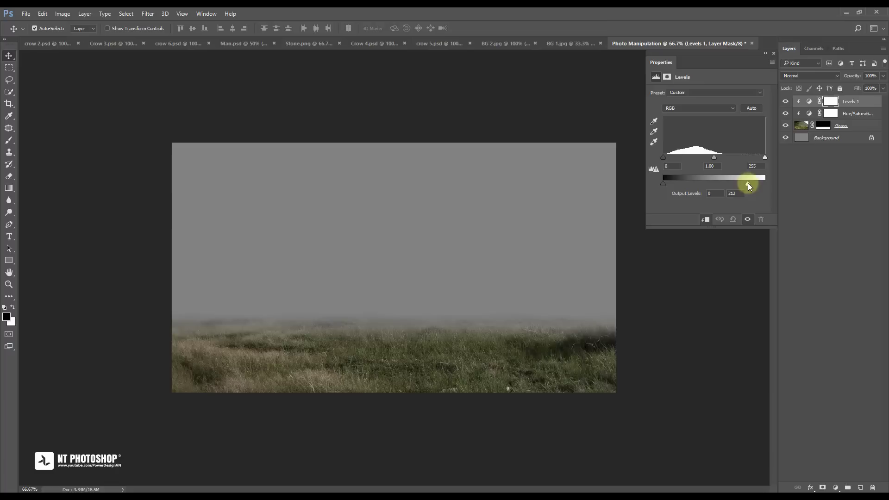
pyautogui.click(773, 54)
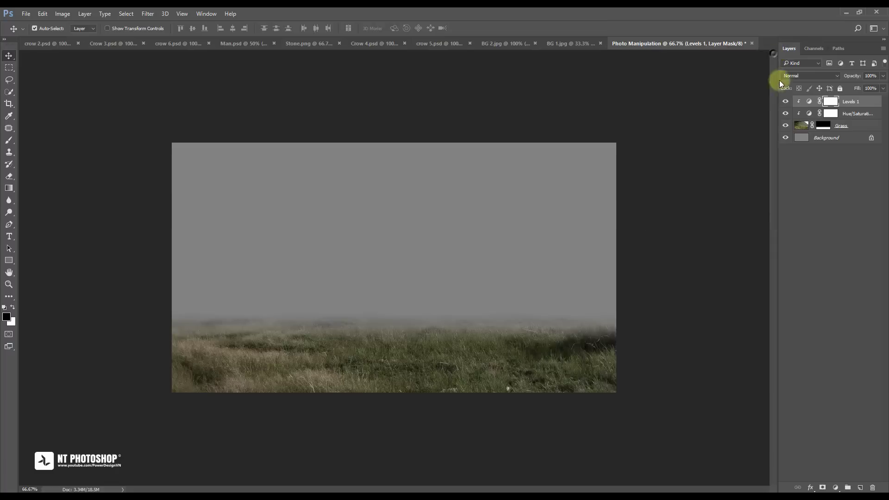
pyautogui.click(785, 102)
pyautogui.click(829, 167)
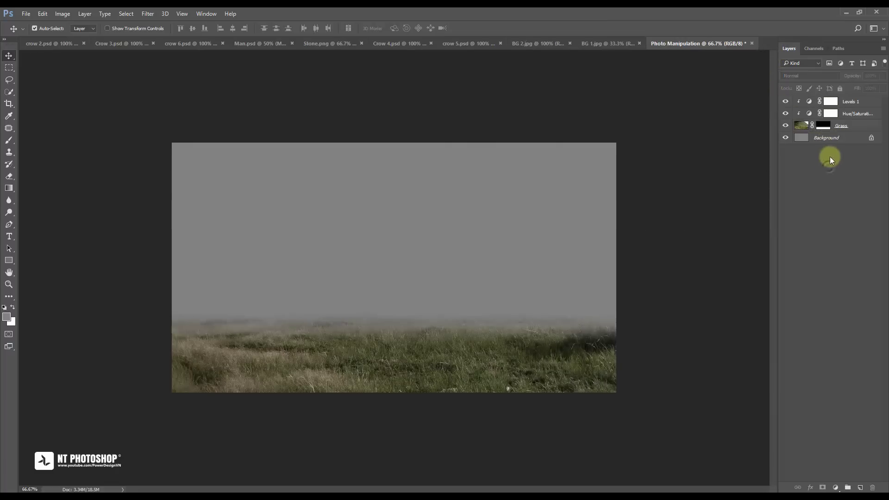
pyautogui.click(831, 143)
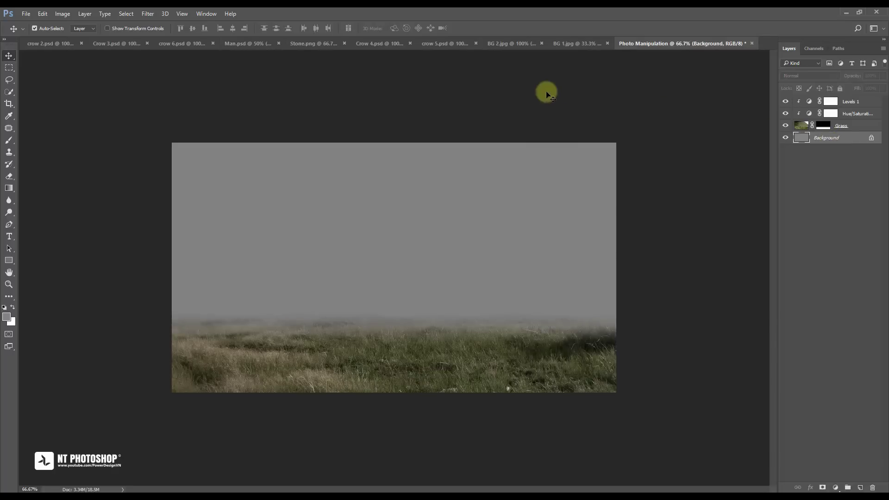
# Step: Close BG 1.jpg and drag the BG 2.jpg forest photo into the composite
pyautogui.click(607, 43)
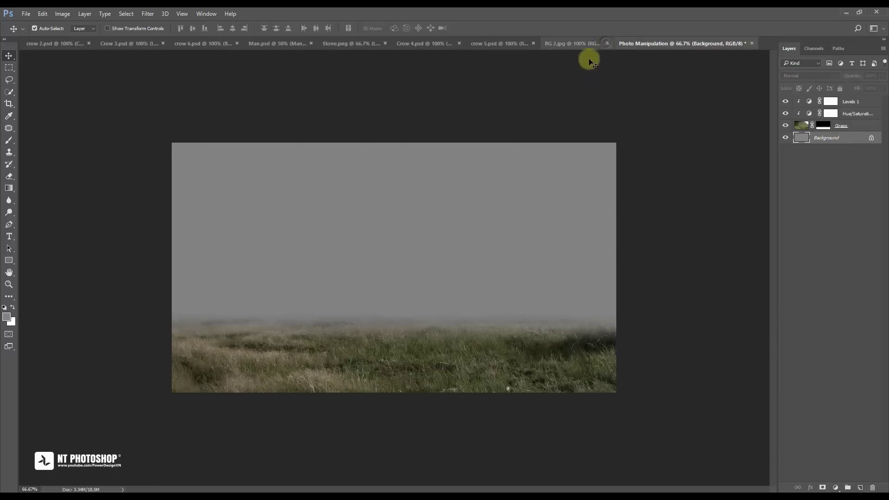
pyautogui.click(567, 47)
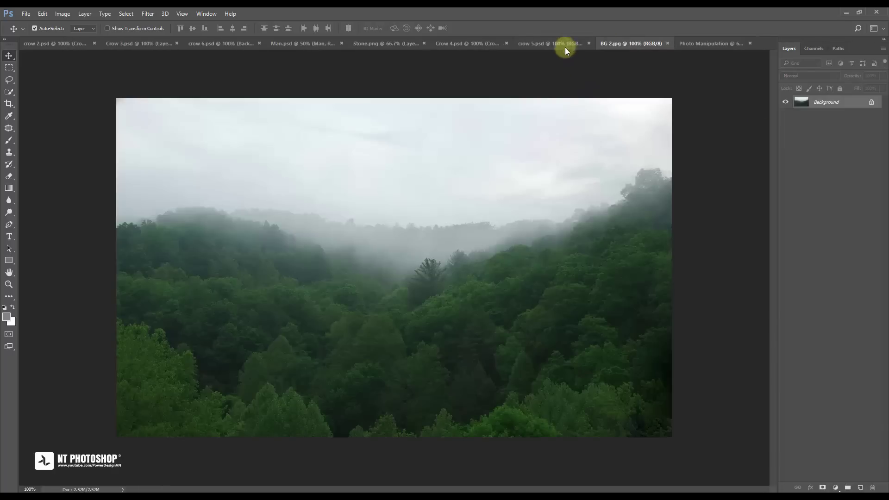
pyautogui.click(697, 45)
pyautogui.moveTo(686, 54); pyautogui.dragTo(544, 185)
pyautogui.write('Sky')
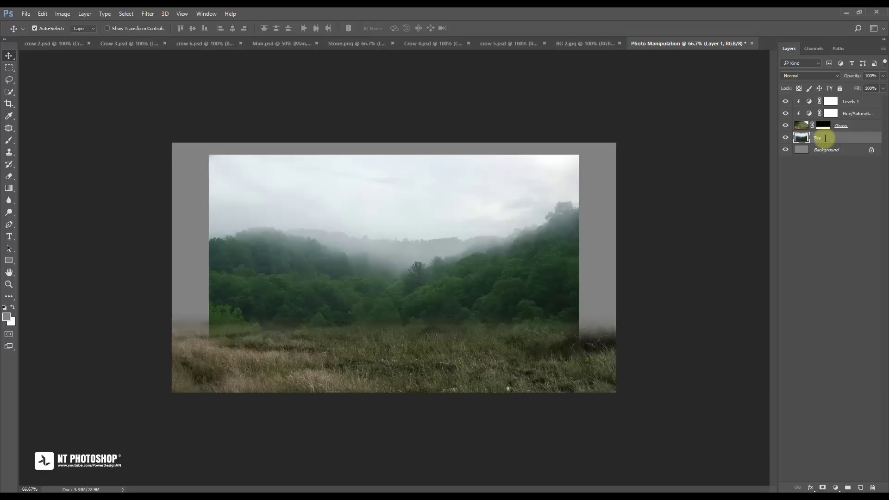
# Step: Name the forest layer Sky and enlarge it to cover the canvas
pyautogui.press('Return')
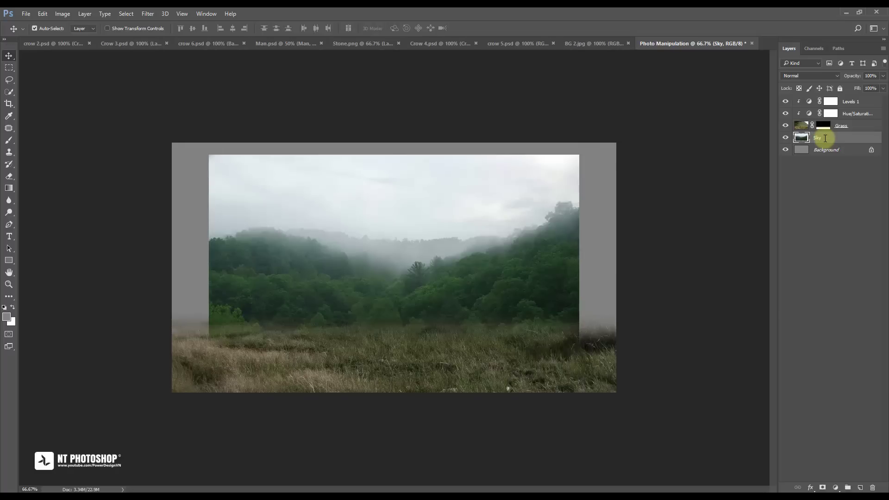
pyautogui.hotkey('ctrl', '-')
pyautogui.hotkey('ctrl', '-')
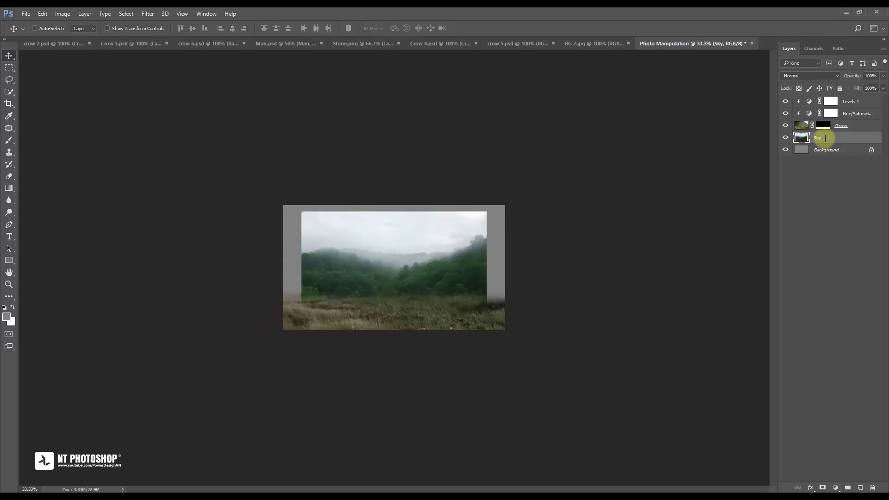
pyautogui.hotkey('ctrl', 't')
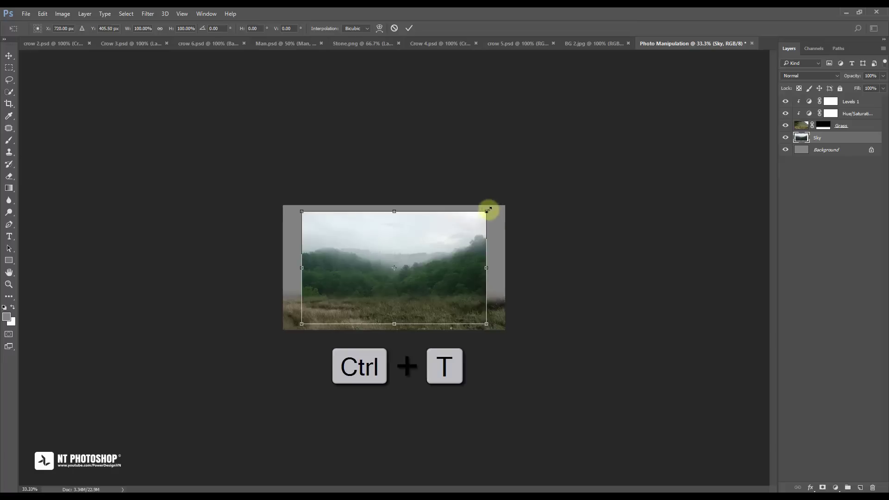
pyautogui.moveTo(487, 211); pyautogui.dragTo(546, 189)
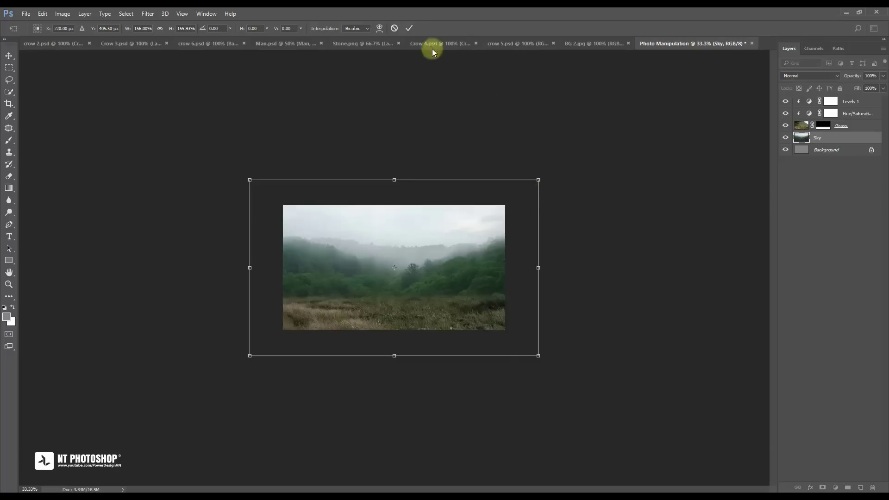
pyautogui.click(411, 29)
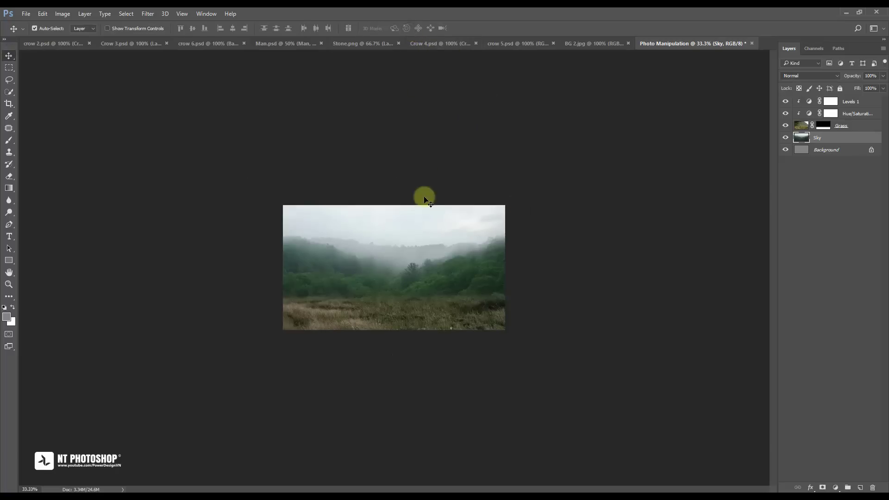
# Step: Nudge the Sky image down into place and lower its opacity to 41%
pyautogui.hotkey('shift', 'Down')
pyautogui.hotkey('shift', 'Down')
pyautogui.hotkey('shift', 'Down')
pyautogui.hotkey('shift', 'Down')
pyautogui.hotkey('shift', 'Down')
pyautogui.hotkey('shift', 'Down')
pyautogui.hotkey('shift', 'Down')
pyautogui.hotkey('shift', 'Down')
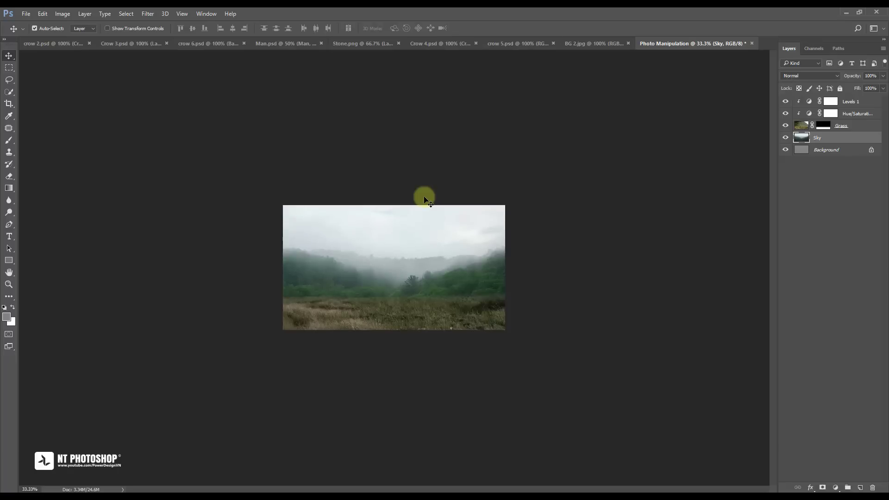
pyautogui.hotkey('ctrl', 't')
pyautogui.hotkey('shift', 'Down')
pyautogui.hotkey('shift', 'Down')
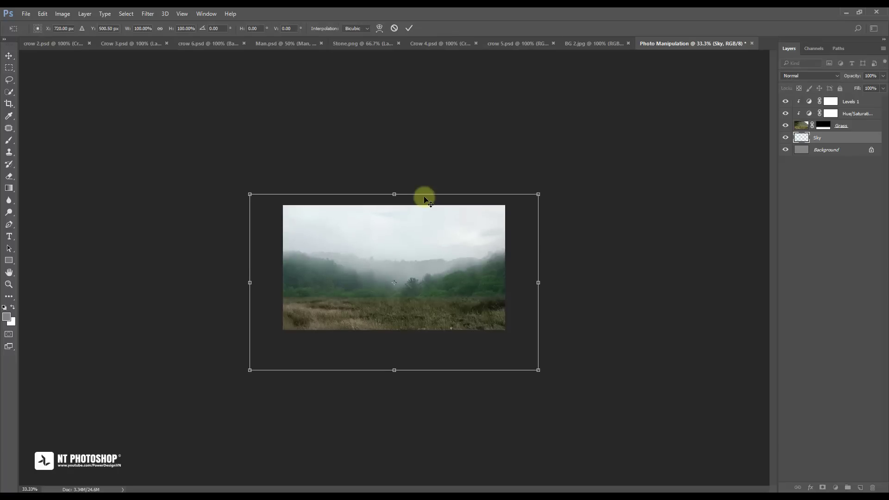
pyautogui.hotkey('shift', 'Down')
pyautogui.hotkey('shift', 'Down')
pyautogui.hotkey('shift', 'Down')
pyautogui.hotkey('shift', 'Down')
pyautogui.hotkey('shift', 'Down')
pyautogui.hotkey('shift', 'Down')
pyautogui.hotkey('shift', 'Down')
pyautogui.hotkey('shift', 'Down')
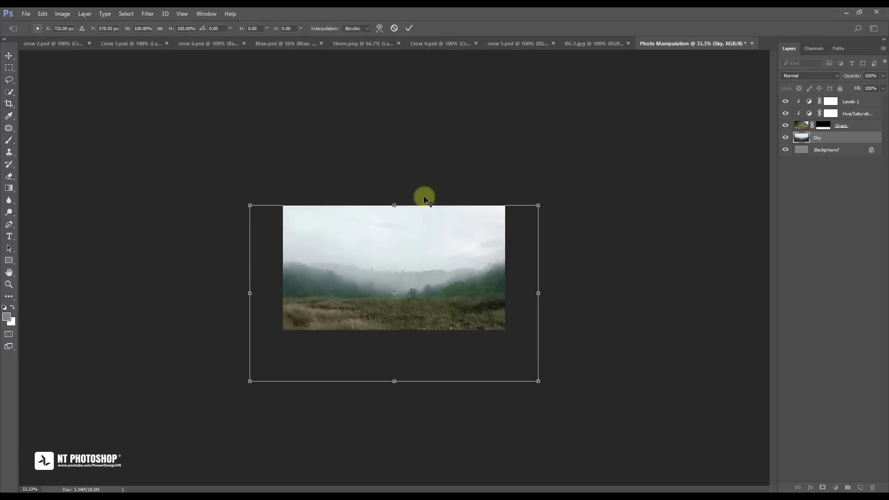
pyautogui.press('Up')
pyautogui.press('Up')
pyautogui.press('Up')
pyautogui.press('Up')
pyautogui.press('Up')
pyautogui.press('Up')
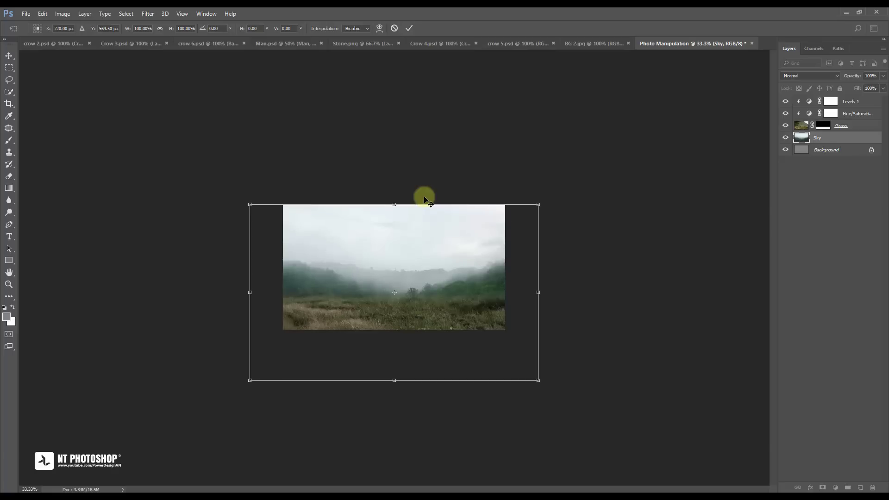
pyautogui.click(411, 28)
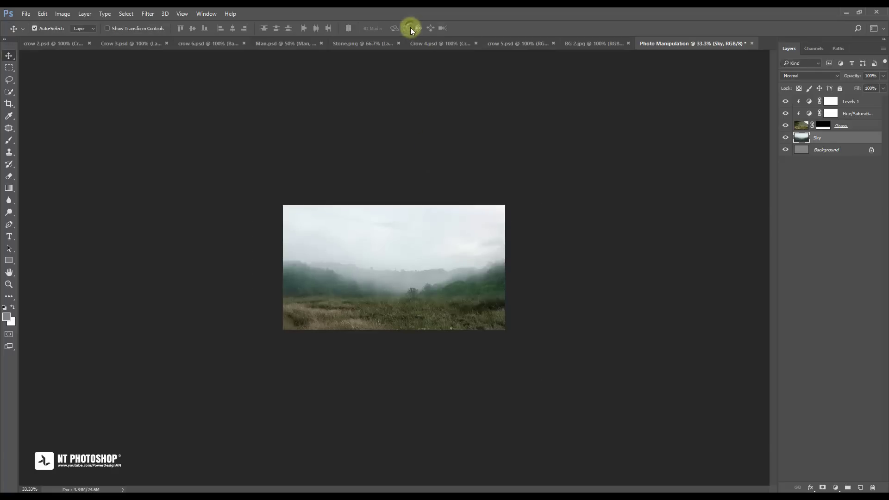
pyautogui.hotkey('ctrl', '+')
pyautogui.hotkey('ctrl', '+')
pyautogui.hotkey('ctrl', '+')
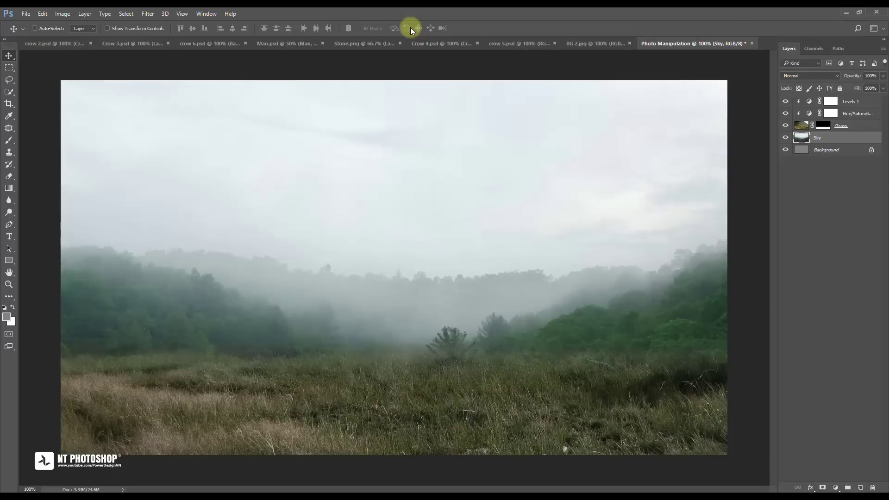
pyautogui.hotkey('ctrl', '-')
pyautogui.hotkey('ctrl', '+')
pyautogui.moveTo(885, 78); pyautogui.dragTo(863, 91)
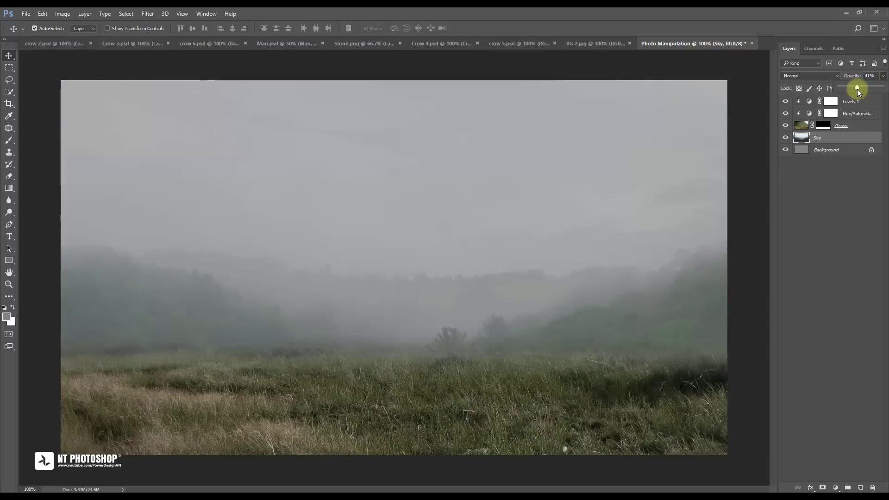
# Step: Add a mask to Sky and set a 0%-hardness round brush at 43% opacity, 31% flow
pyautogui.click(841, 140)
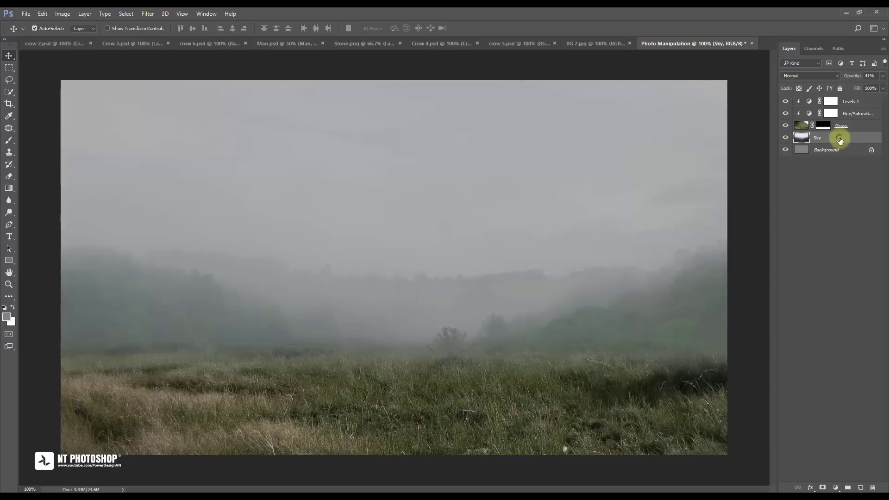
pyautogui.click(823, 488)
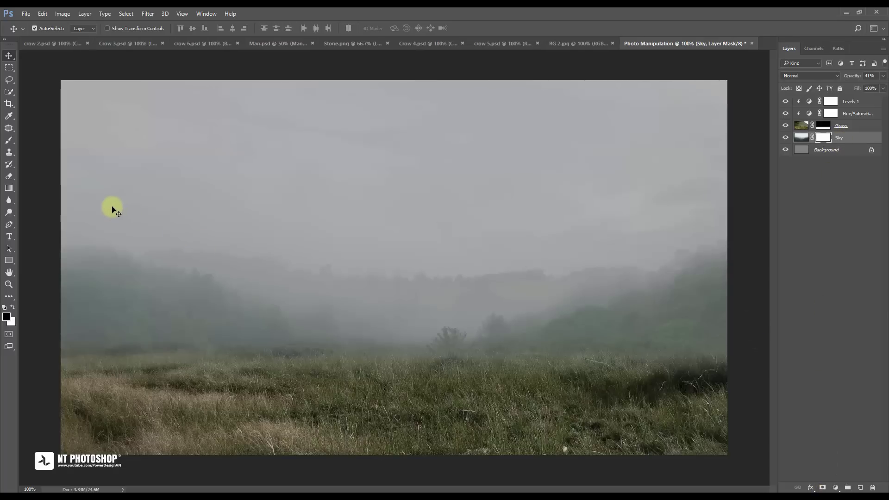
pyautogui.click(9, 141)
pyautogui.rightClick(227, 157)
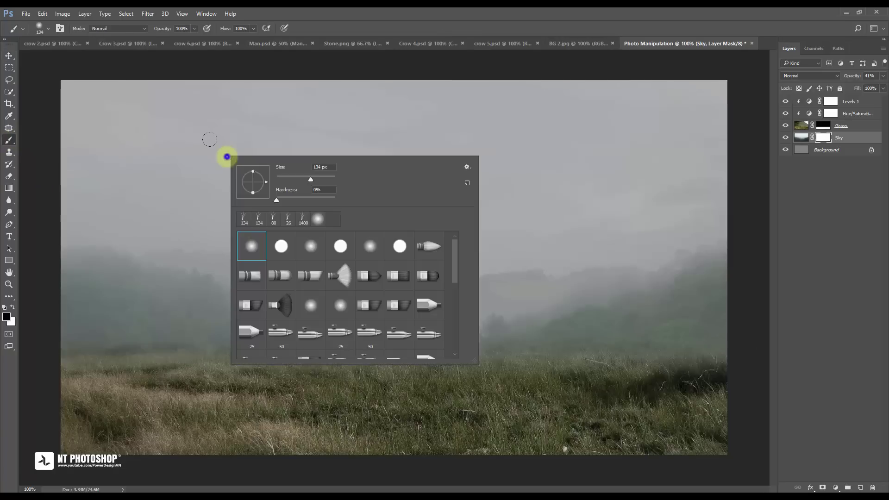
pyautogui.moveTo(301, 203); pyautogui.dragTo(277, 200)
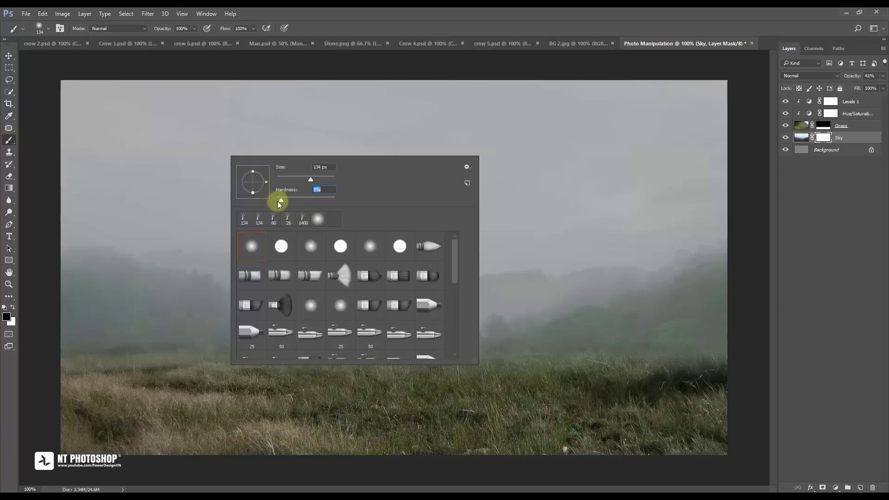
pyautogui.click(260, 249)
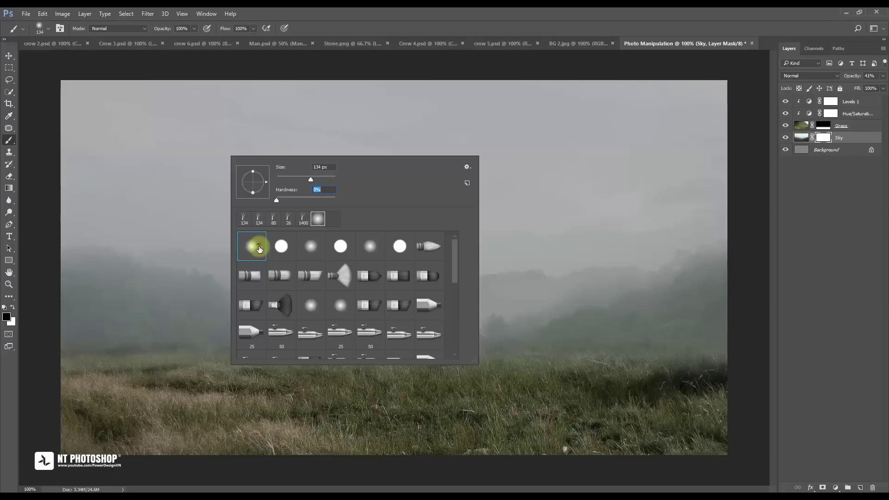
pyautogui.press('Return')
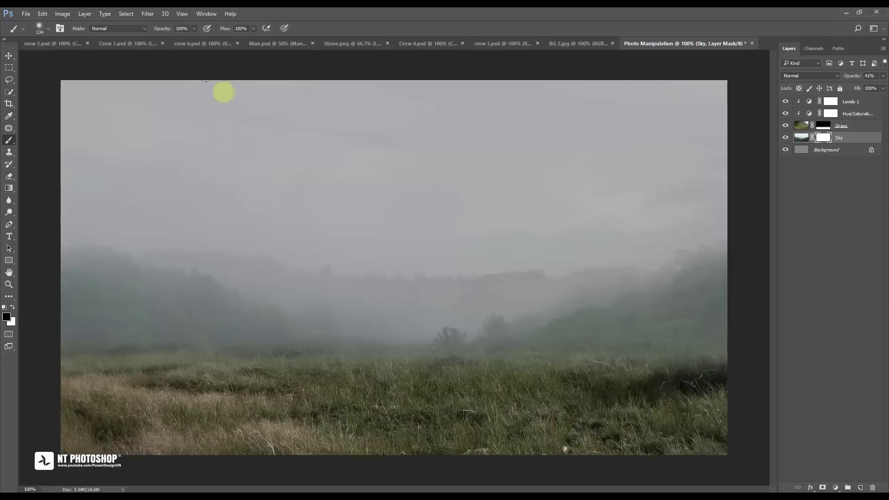
pyautogui.moveTo(194, 29); pyautogui.dragTo(168, 41)
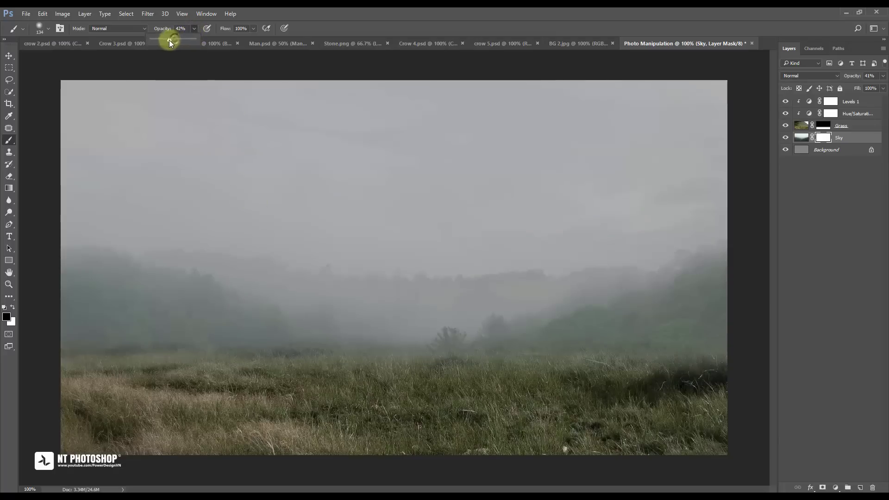
pyautogui.click(252, 29)
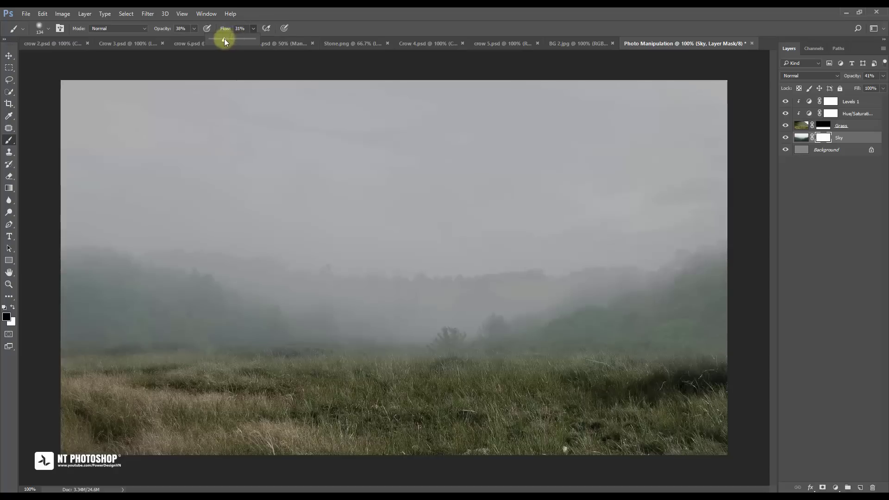
pyautogui.click(199, 35)
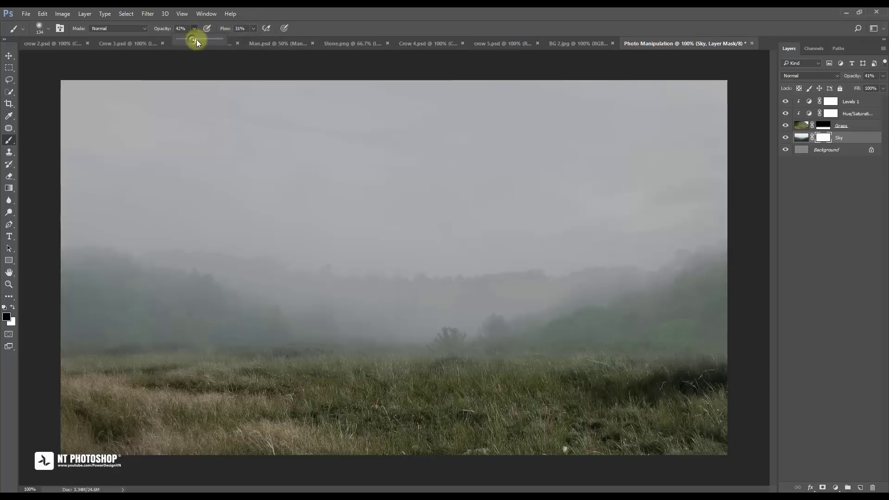
pyautogui.moveTo(196, 40); pyautogui.dragTo(197, 40)
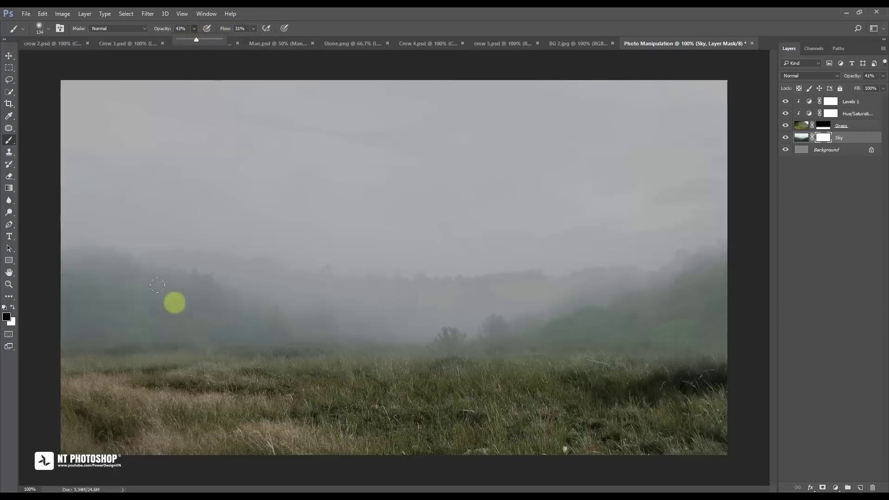
# Step: Paint along the horizon on the Sky mask, then the Grass mask, with the brush enlarged to 250
pyautogui.moveTo(424, 339)
pyautogui.mouseDown()
pyautogui.moveTo(554, 336)
pyautogui.moveTo(425, 341)
pyautogui.moveTo(401, 321)
pyautogui.mouseUp()
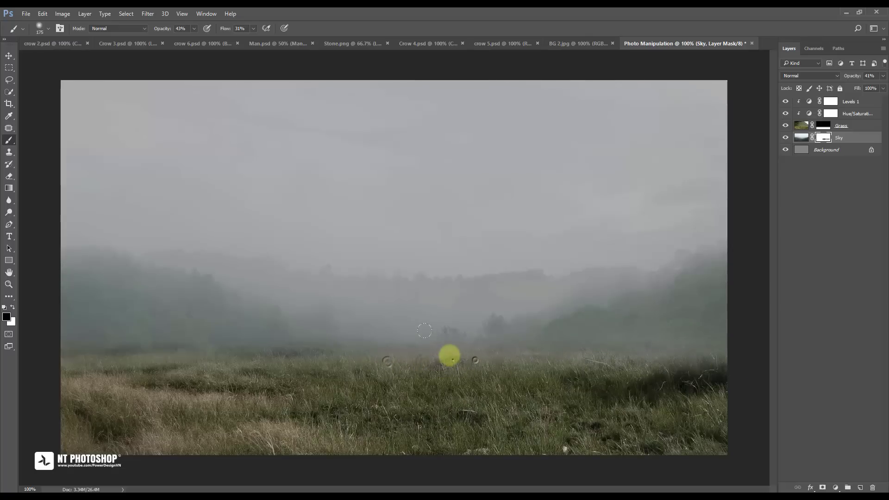
pyautogui.press(']')
pyautogui.moveTo(431, 353)
pyautogui.mouseDown()
pyautogui.moveTo(97, 366)
pyautogui.moveTo(236, 357)
pyautogui.moveTo(155, 355)
pyautogui.moveTo(121, 356)
pyautogui.moveTo(698, 351)
pyautogui.moveTo(848, 359)
pyautogui.moveTo(516, 360)
pyautogui.moveTo(774, 349)
pyautogui.moveTo(399, 357)
pyautogui.moveTo(72, 336)
pyautogui.moveTo(49, 342)
pyautogui.moveTo(402, 363)
pyautogui.moveTo(737, 366)
pyautogui.moveTo(352, 353)
pyautogui.moveTo(626, 321)
pyautogui.moveTo(818, 159)
pyautogui.moveTo(824, 127)
pyautogui.mouseUp()
pyautogui.press(']')
pyautogui.click(824, 128)
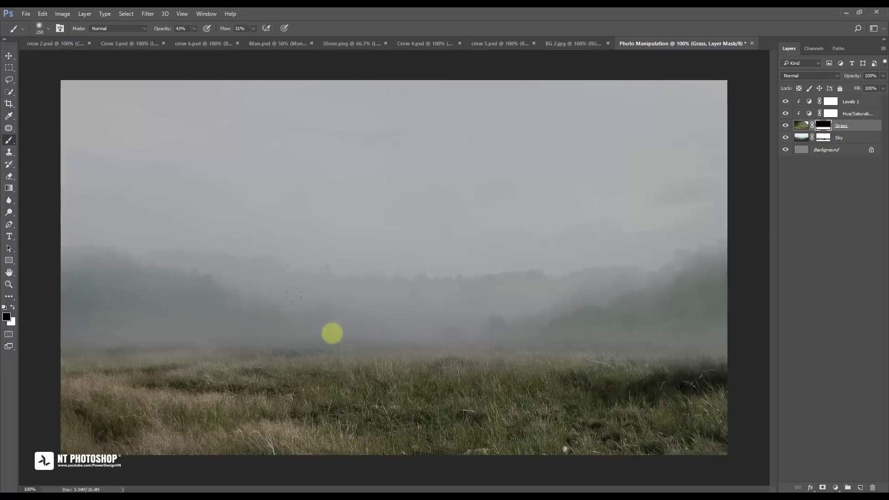
pyautogui.moveTo(333, 338)
pyautogui.mouseDown()
pyautogui.moveTo(103, 334)
pyautogui.moveTo(172, 342)
pyautogui.moveTo(667, 334)
pyautogui.mouseUp()
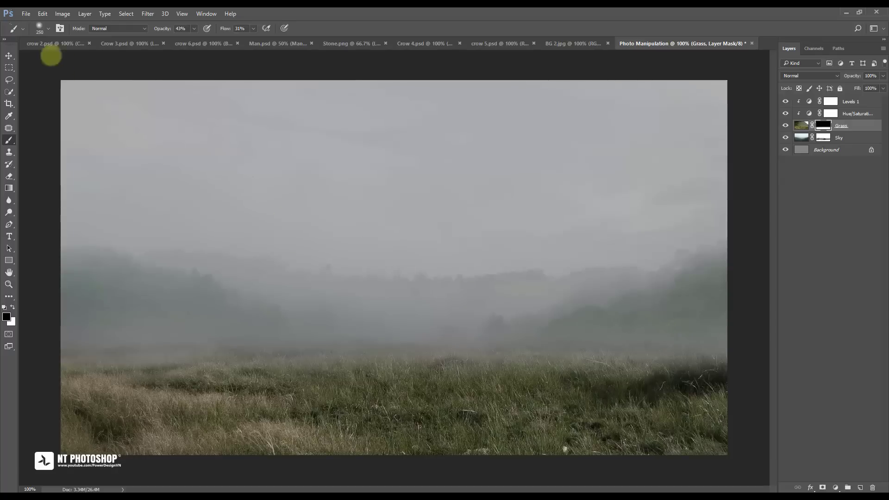
# Step: Bring the Stone.png rock into the composite as a top layer named Stone
pyautogui.click(11, 56)
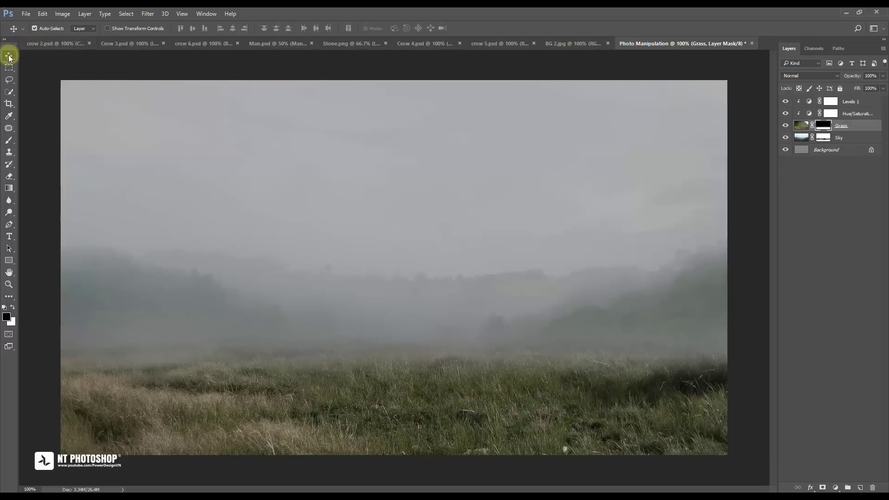
pyautogui.click(837, 204)
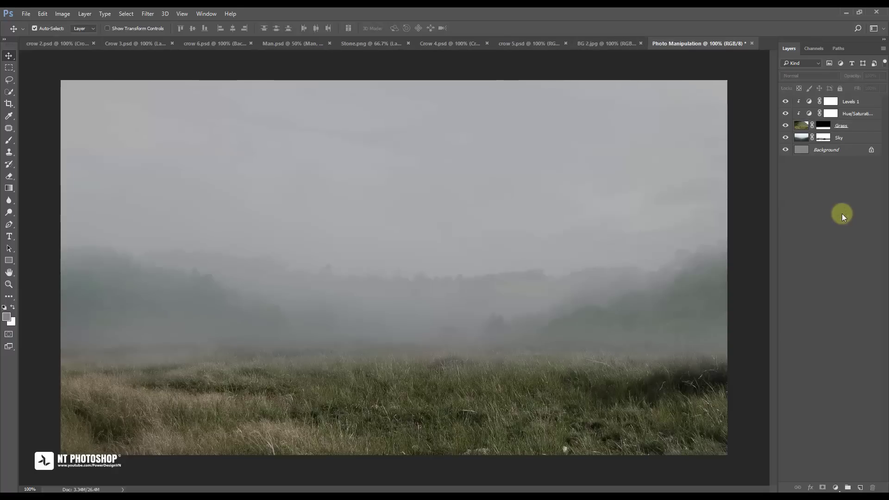
pyautogui.click(864, 101)
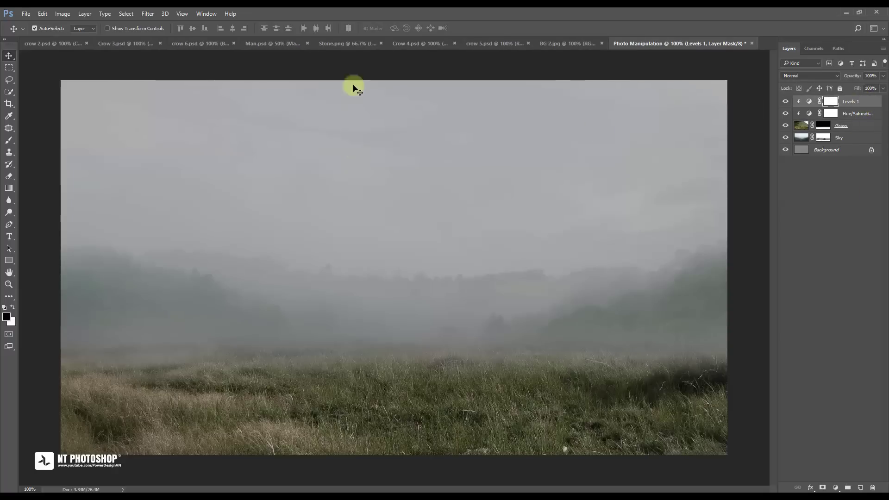
pyautogui.click(347, 43)
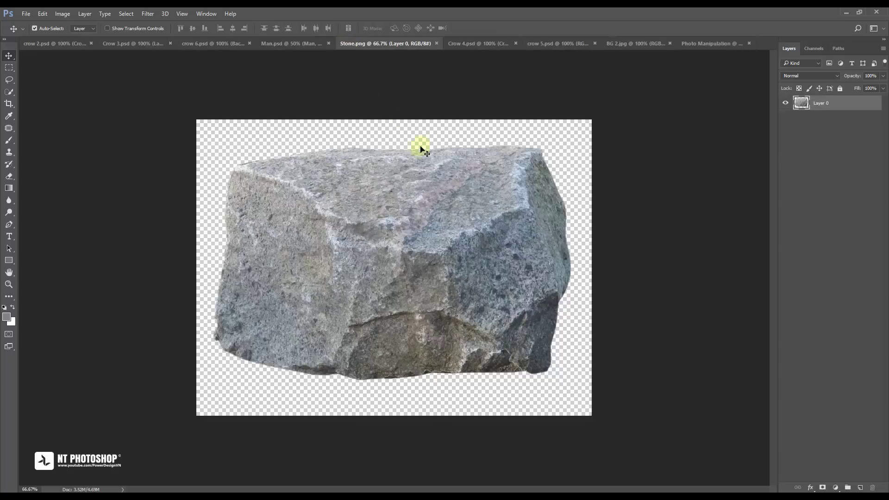
pyautogui.moveTo(453, 190)
pyautogui.mouseDown()
pyautogui.moveTo(696, 49)
pyautogui.moveTo(551, 188)
pyautogui.mouseUp()
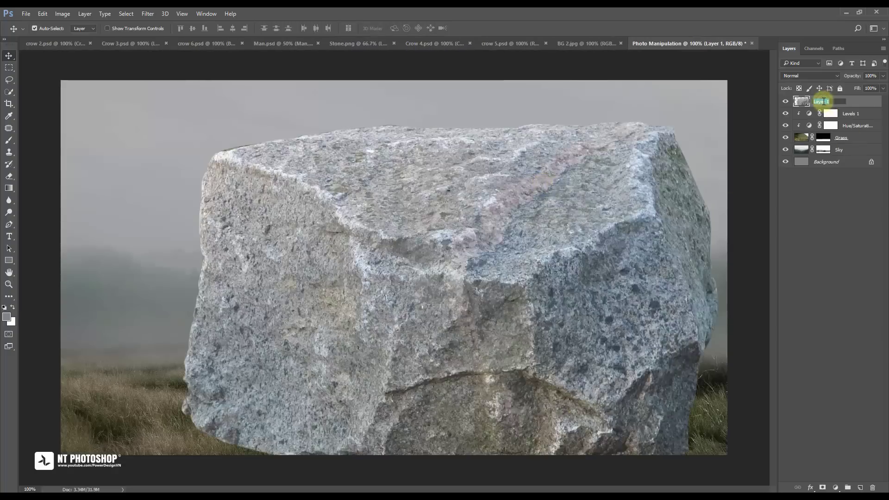
pyautogui.write('Stone')
pyautogui.press('Return')
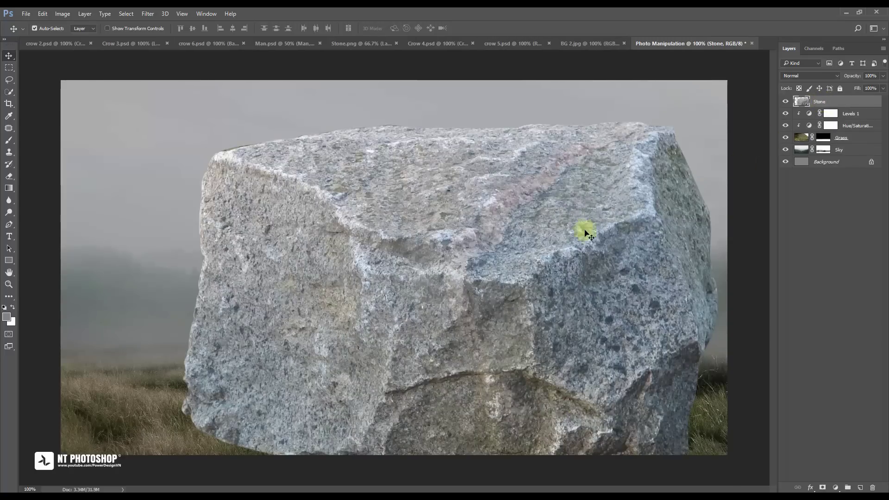
# Step: Shrink the stone to a small rock and place it on the grass near the centre
pyautogui.hotkey('ctrl', 't')
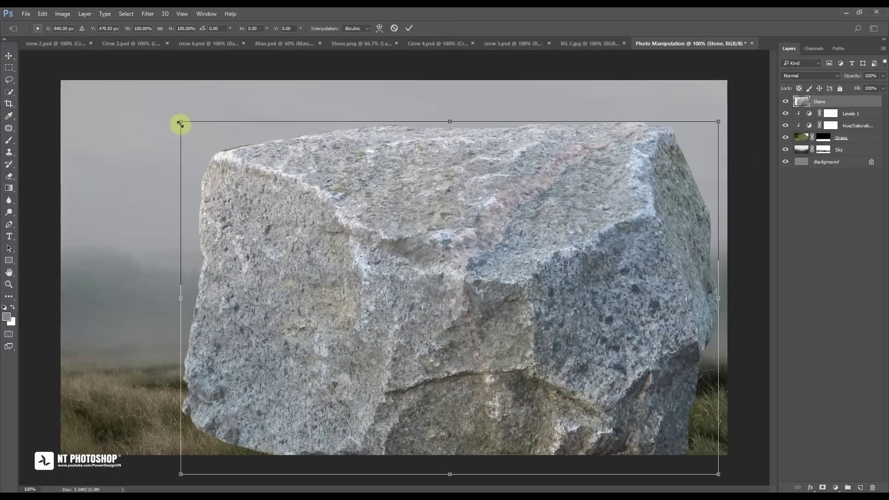
pyautogui.moveTo(179, 120)
pyautogui.mouseDown()
pyautogui.moveTo(331, 250)
pyautogui.moveTo(341, 230)
pyautogui.mouseUp()
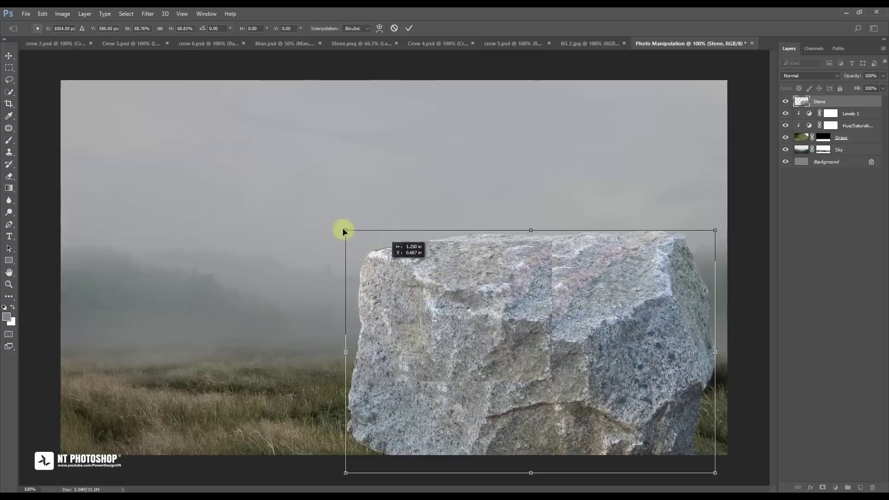
pyautogui.moveTo(451, 327); pyautogui.dragTo(316, 234)
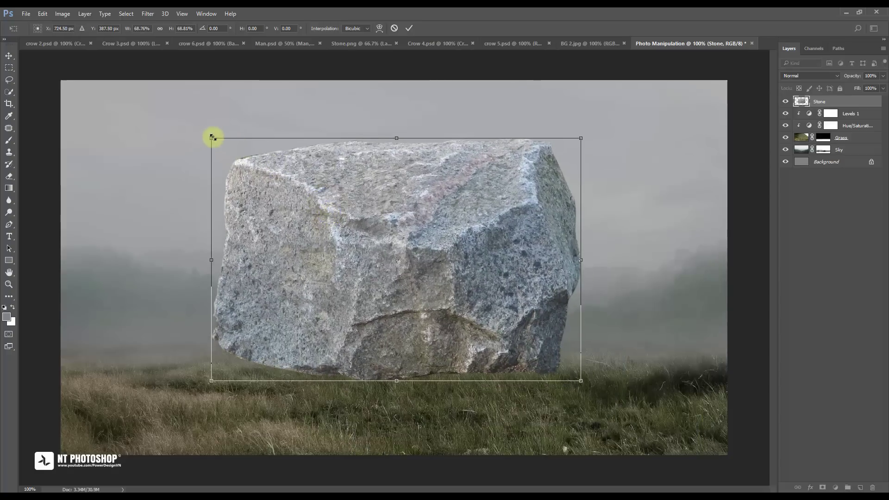
pyautogui.moveTo(215, 139); pyautogui.dragTo(337, 257)
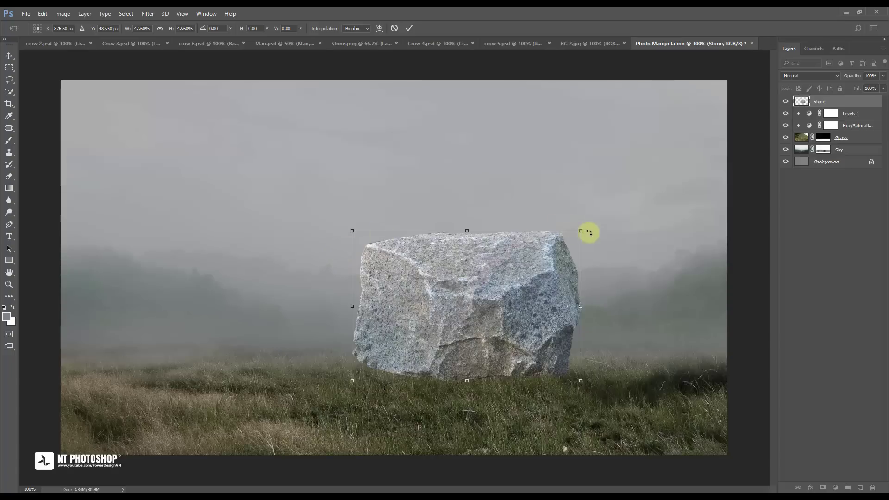
pyautogui.moveTo(581, 230); pyautogui.dragTo(438, 325)
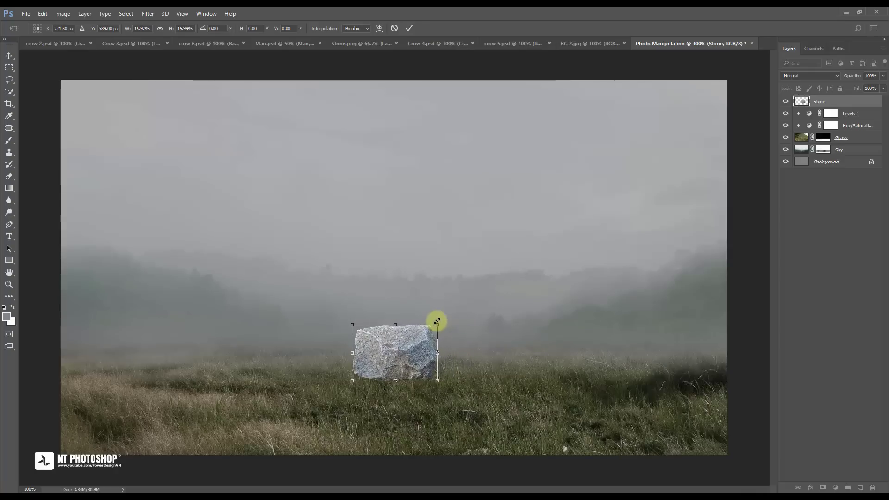
pyautogui.click(409, 28)
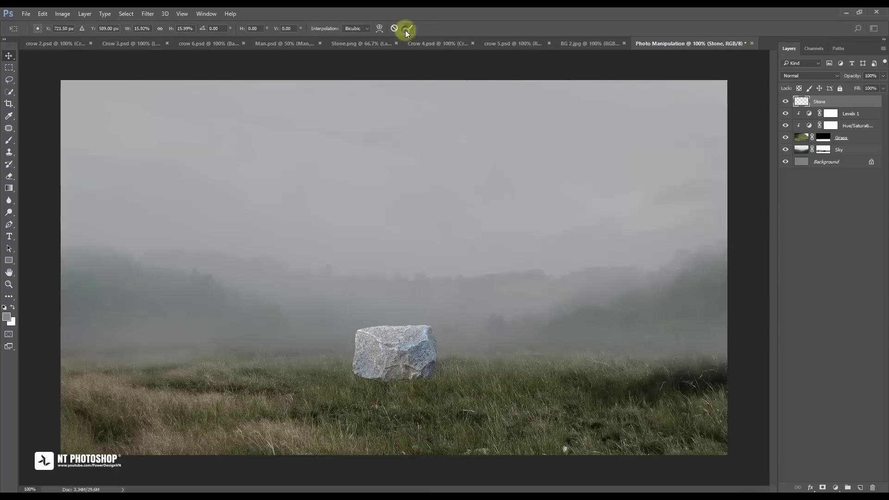
pyautogui.moveTo(426, 352)
pyautogui.mouseDown()
pyautogui.moveTo(457, 301)
pyautogui.moveTo(474, 354)
pyautogui.mouseUp()
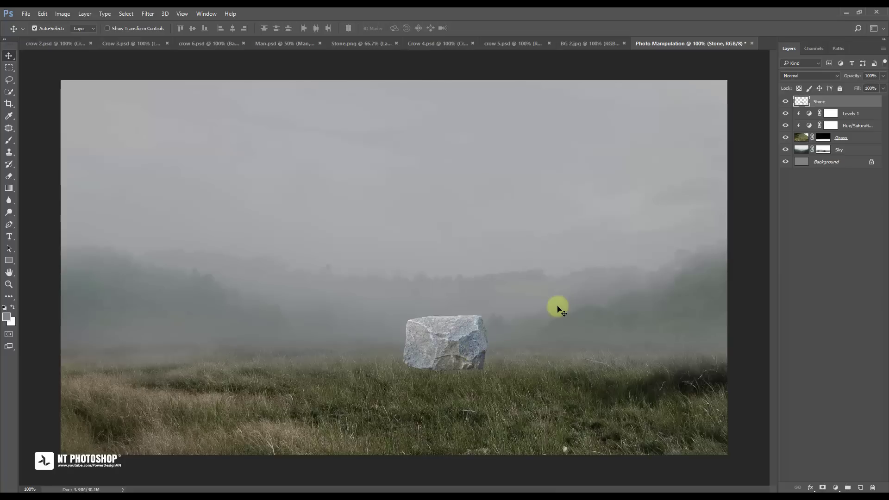
pyautogui.press('ctrl')
# Step: Clip a Brightness/Contrast adjustment to Stone with brightness -69 and contrast 64
pyautogui.click(836, 488)
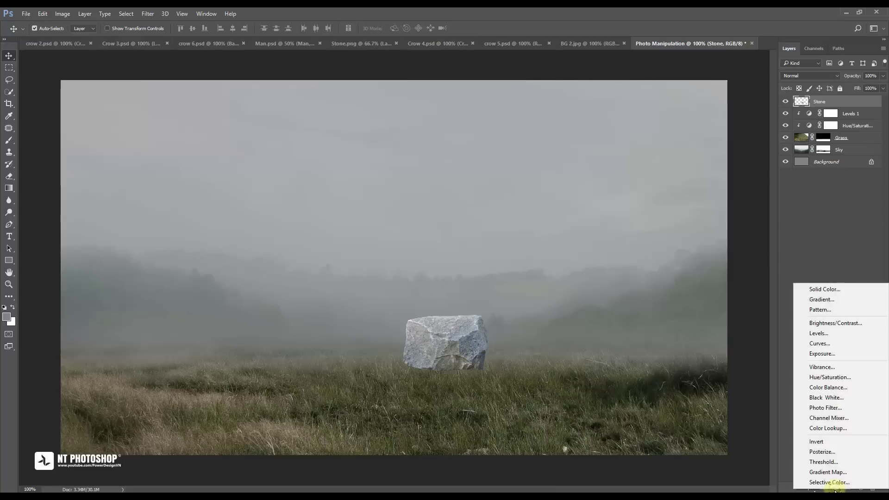
pyautogui.click(863, 324)
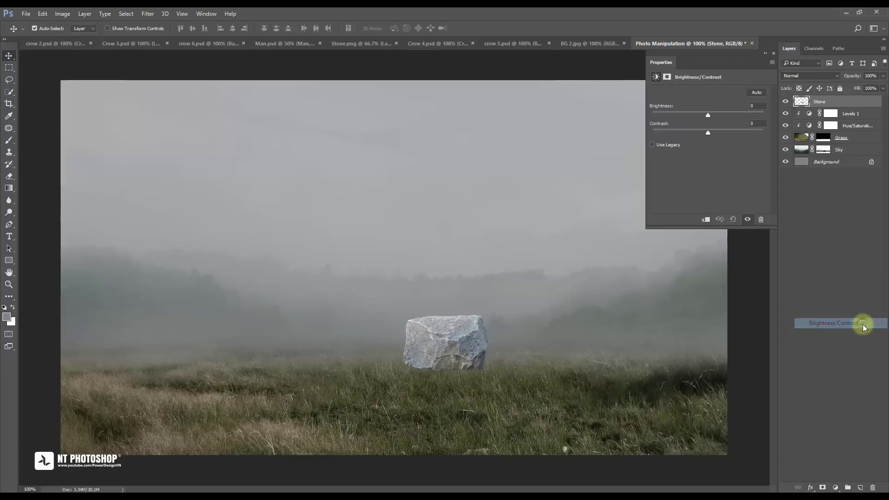
pyautogui.click(705, 220)
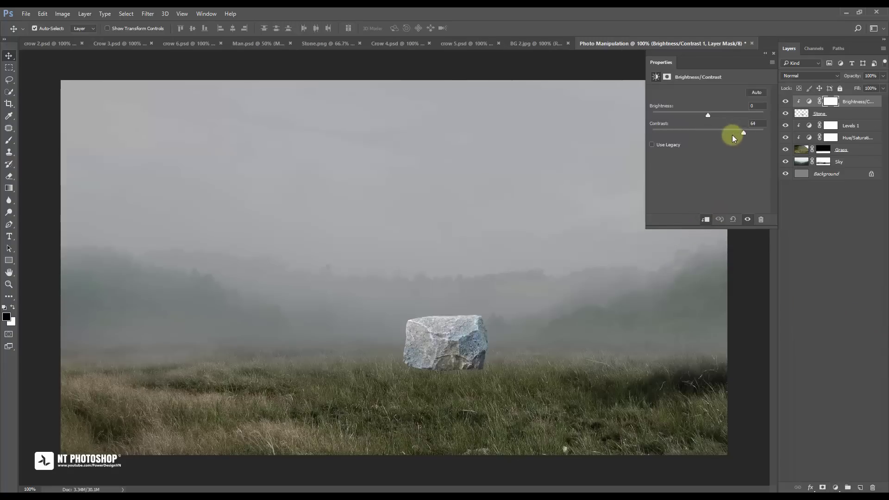
pyautogui.moveTo(733, 136); pyautogui.dragTo(685, 115)
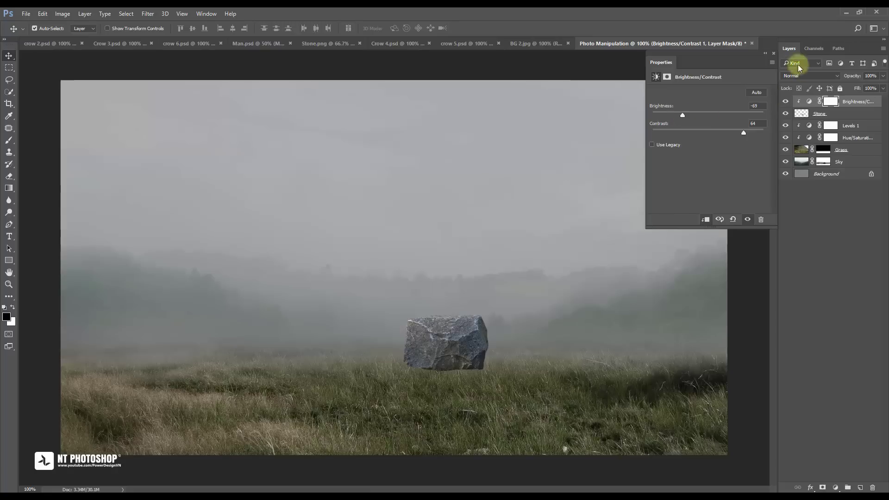
pyautogui.click(766, 54)
pyautogui.click(785, 102)
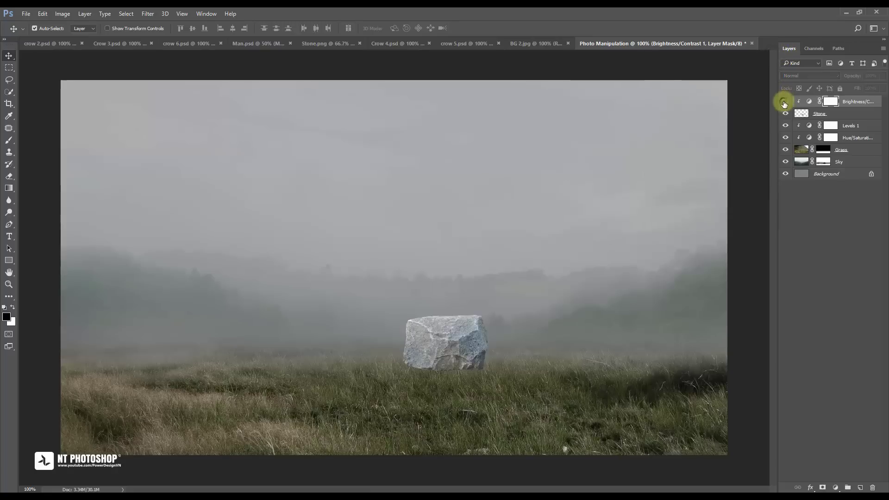
pyautogui.click(819, 114)
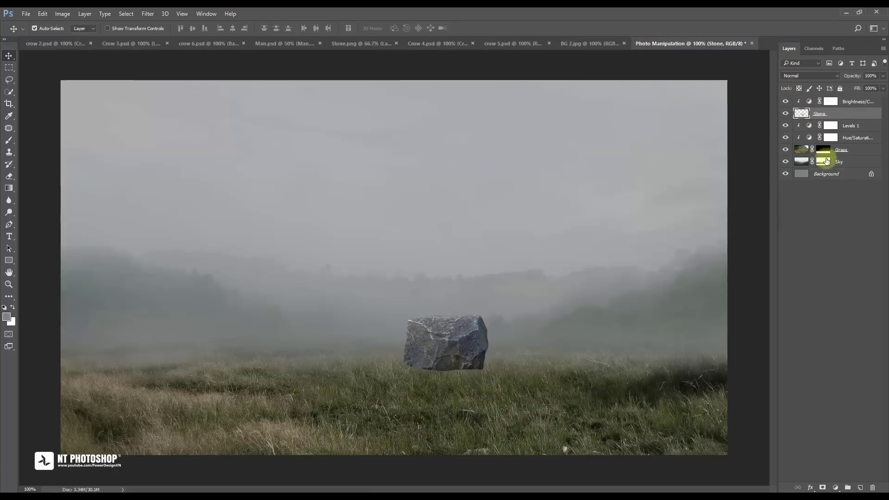
# Step: Add a layer mask to the Stone layer and set the brush flow to 100%
pyautogui.click(823, 487)
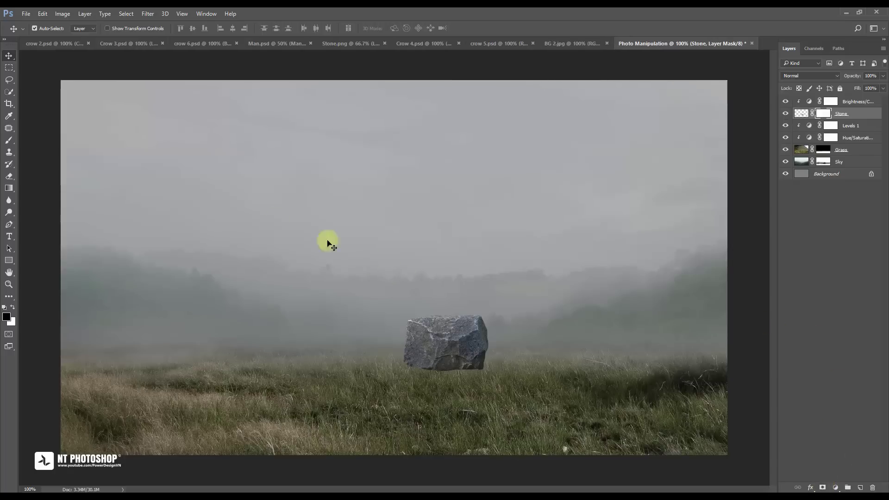
pyautogui.click(13, 143)
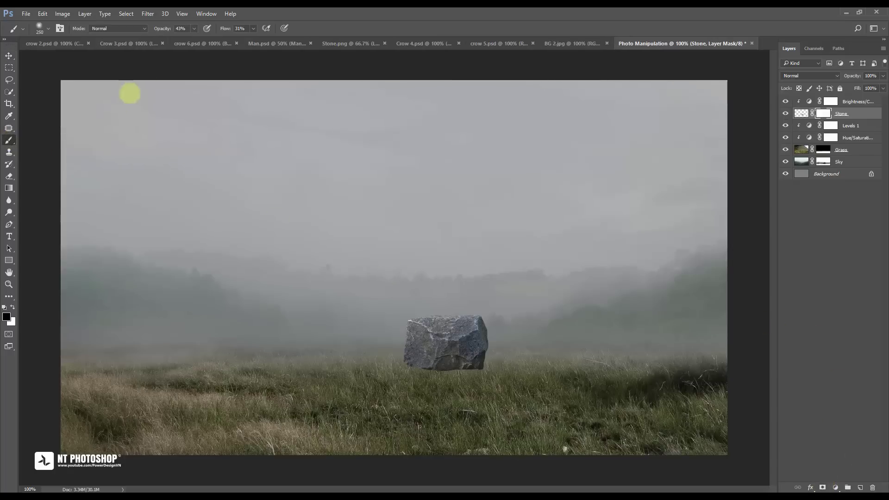
pyautogui.click(194, 29)
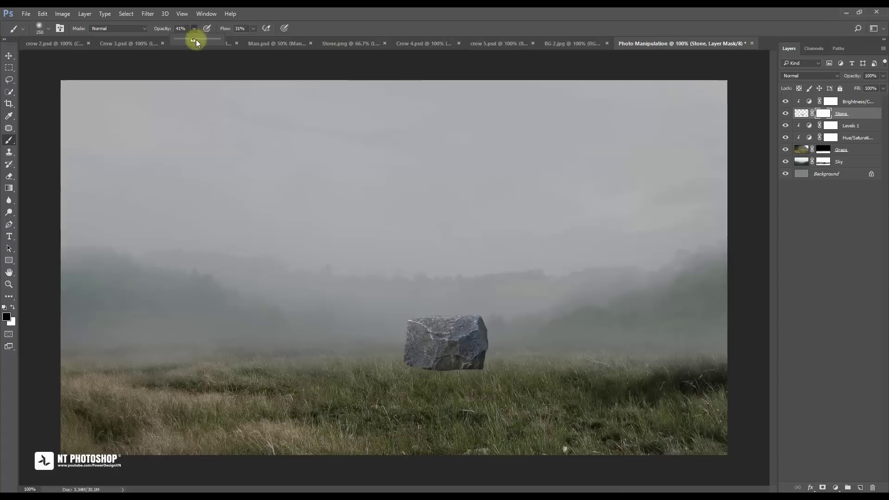
pyautogui.click(254, 29)
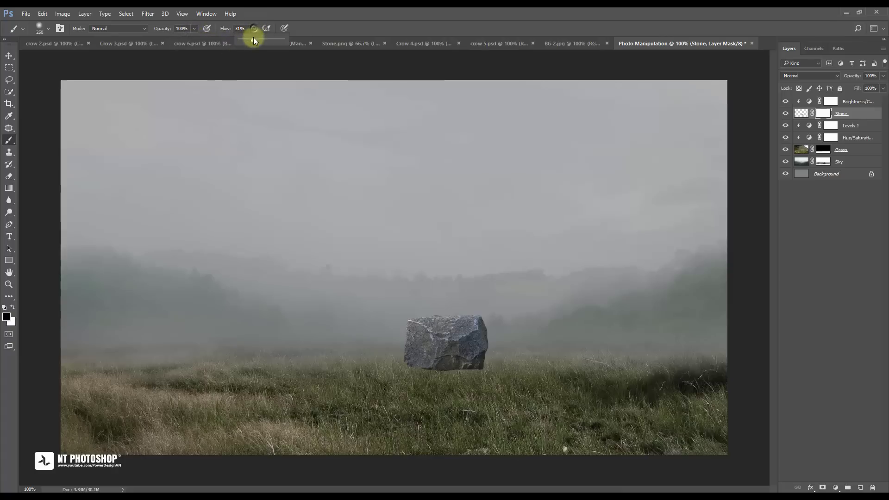
pyautogui.moveTo(255, 38); pyautogui.dragTo(290, 42)
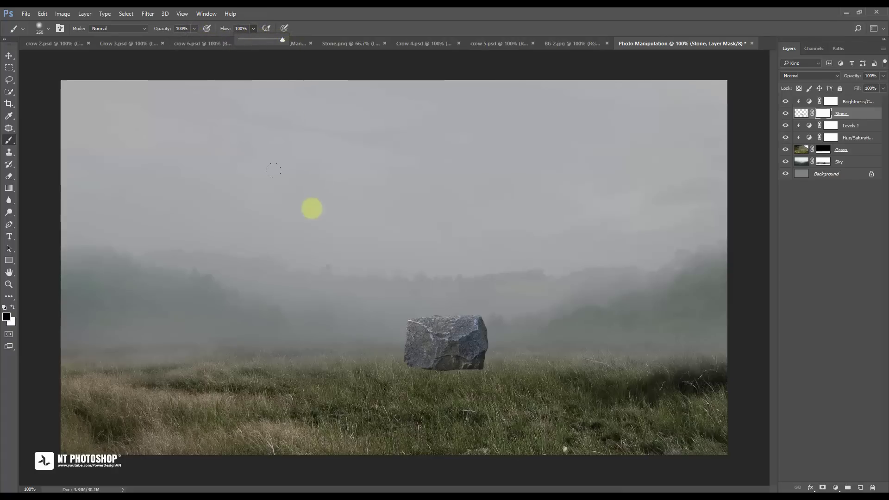
# Step: Choose the 134 px grass-blade brush preset and show its detailed brush settings
pyautogui.rightClick(312, 209)
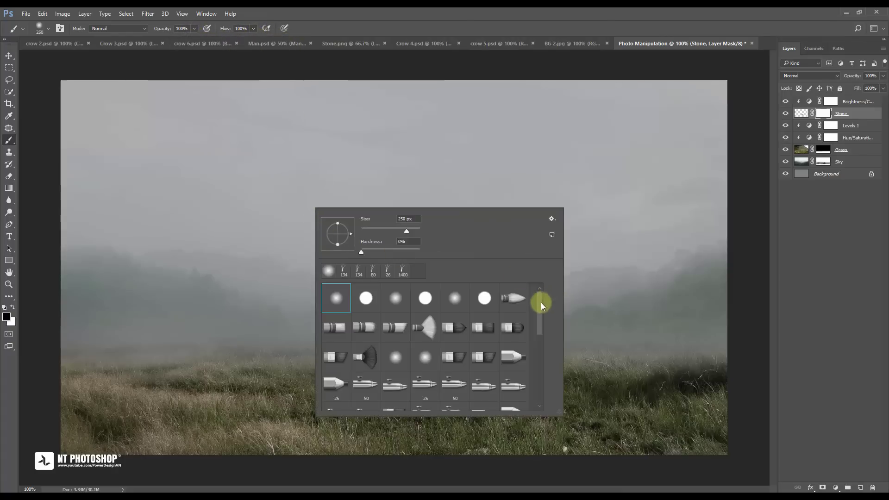
pyautogui.moveTo(541, 302); pyautogui.dragTo(542, 374)
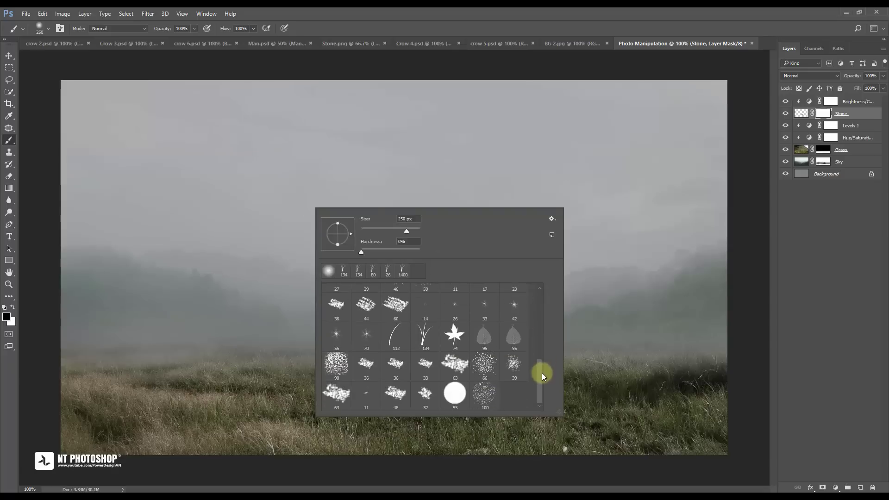
pyautogui.click(427, 348)
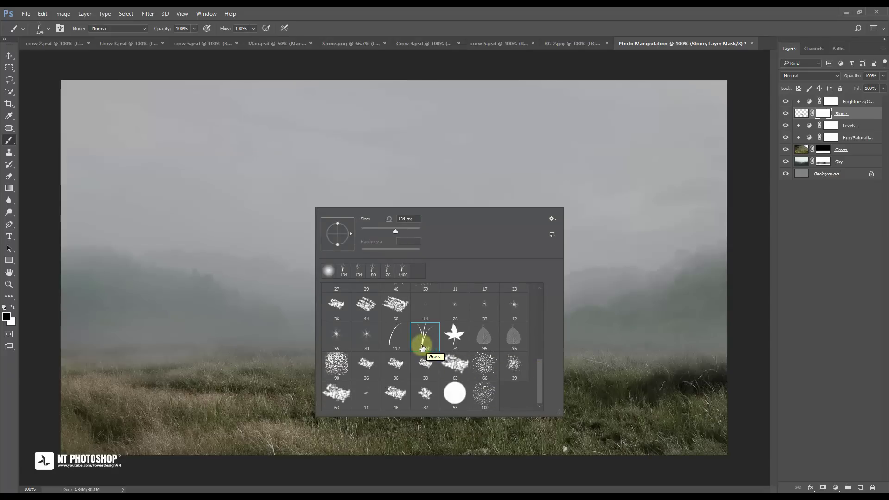
pyautogui.click(59, 28)
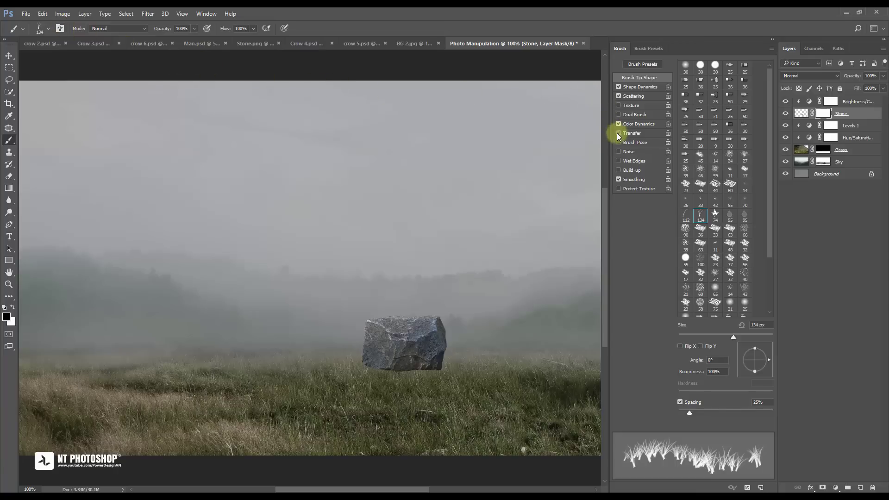
# Step: Turn off scattering and shape dynamics, then paint 30 px grass over the stone's bottom edge
pyautogui.click(619, 96)
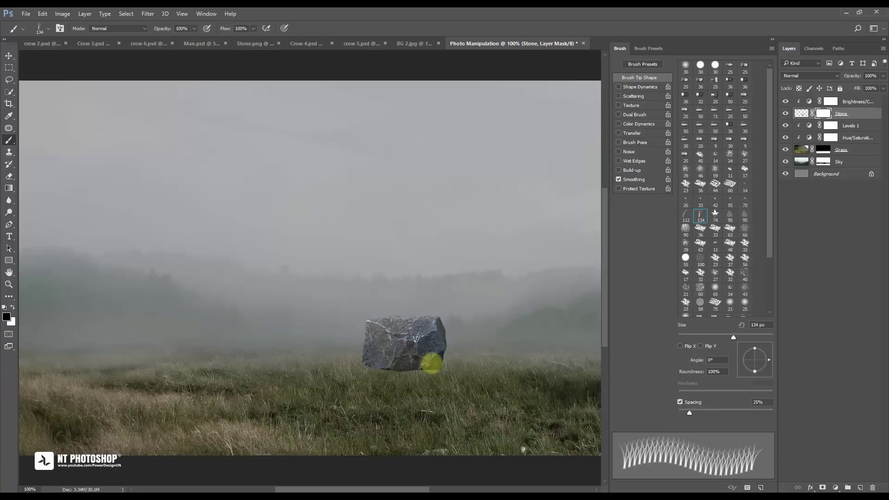
pyautogui.moveTo(735, 336); pyautogui.dragTo(695, 337)
pyautogui.hotkey('ctrl', '+')
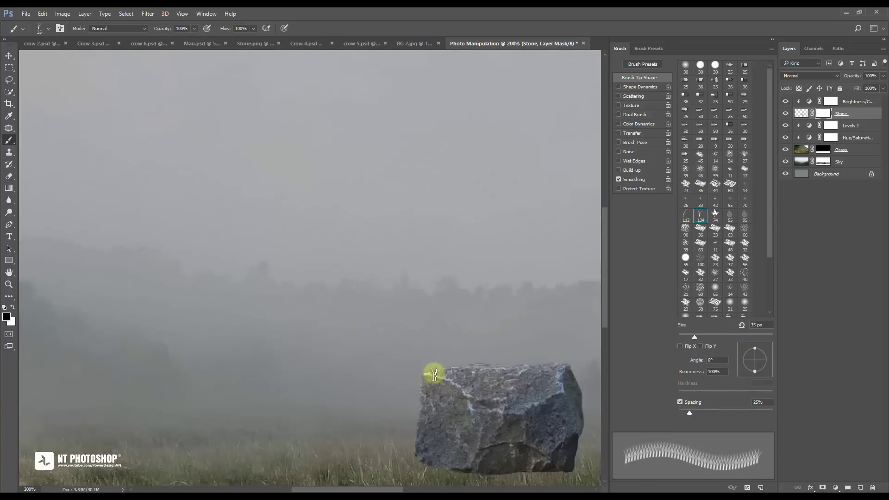
pyautogui.moveTo(431, 368)
pyautogui.mouseDown()
pyautogui.moveTo(324, 282)
pyautogui.moveTo(278, 222)
pyautogui.mouseUp()
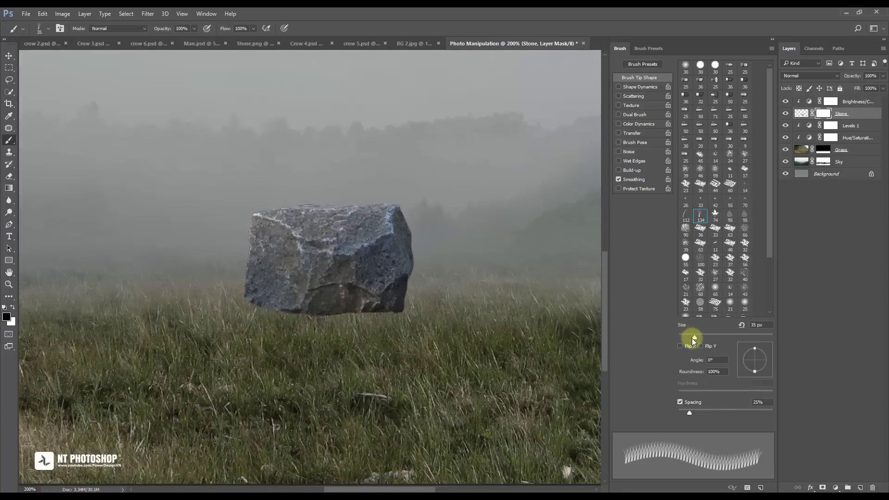
pyautogui.moveTo(695, 338); pyautogui.dragTo(693, 338)
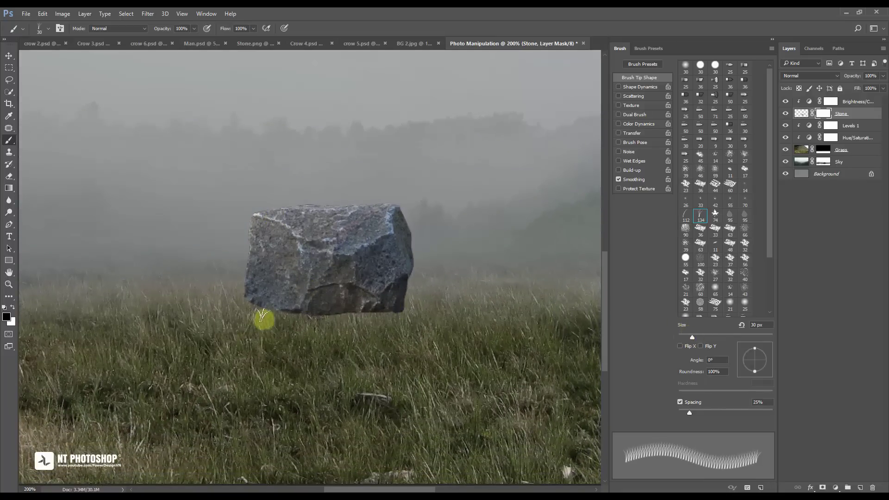
pyautogui.moveTo(338, 314)
pyautogui.mouseDown()
pyautogui.moveTo(366, 311)
pyautogui.moveTo(235, 312)
pyautogui.mouseUp()
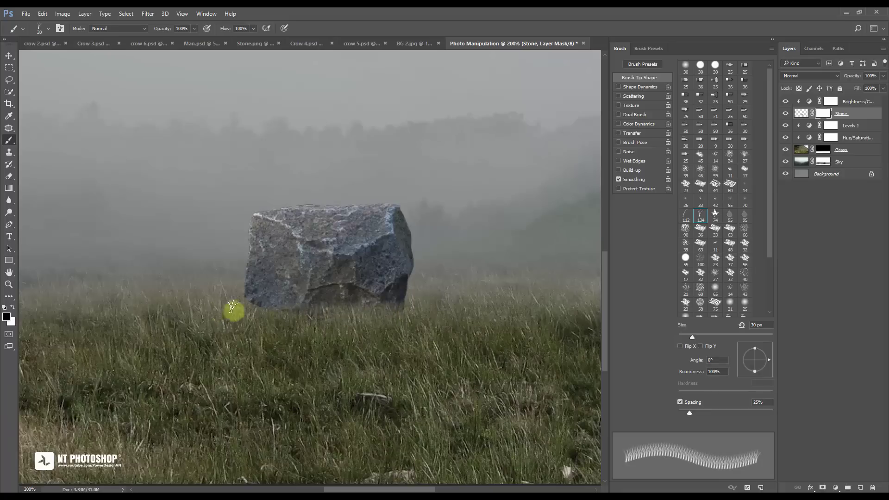
# Step: Paint more grass along the stone's base using 52, 68 and 21 px brush sizes
pyautogui.moveTo(694, 337); pyautogui.dragTo(704, 337)
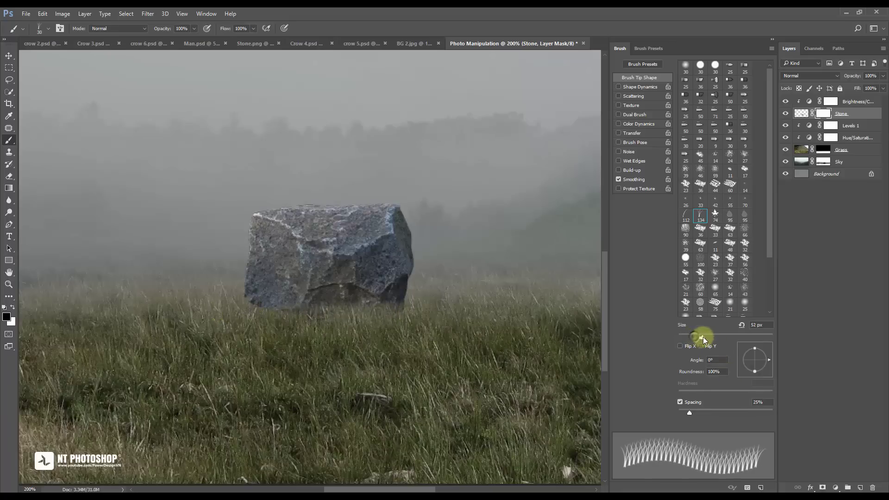
pyautogui.moveTo(234, 313)
pyautogui.mouseDown()
pyautogui.moveTo(417, 312)
pyautogui.moveTo(284, 314)
pyautogui.moveTo(246, 302)
pyautogui.moveTo(297, 306)
pyautogui.moveTo(357, 388)
pyautogui.moveTo(338, 302)
pyautogui.moveTo(365, 381)
pyautogui.mouseUp()
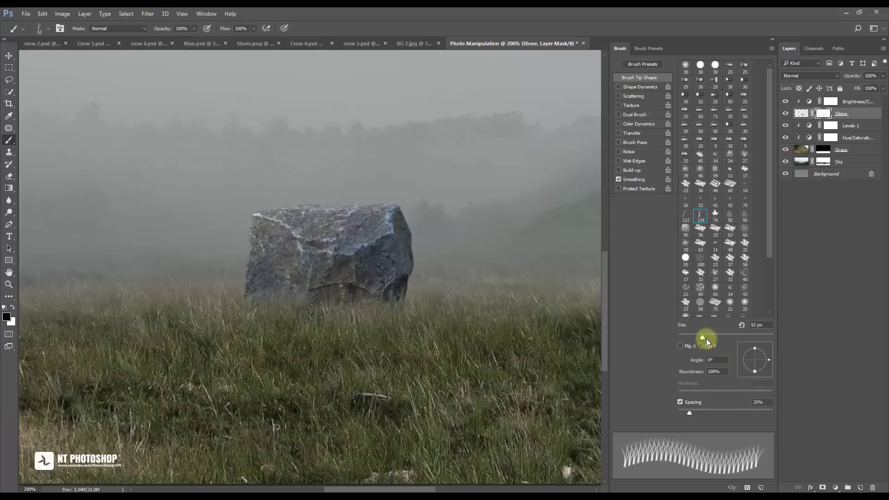
pyautogui.moveTo(704, 338); pyautogui.dragTo(710, 338)
pyautogui.moveTo(306, 302)
pyautogui.mouseDown()
pyautogui.moveTo(299, 288)
pyautogui.moveTo(268, 282)
pyautogui.moveTo(240, 288)
pyautogui.moveTo(393, 287)
pyautogui.moveTo(357, 343)
pyautogui.moveTo(428, 344)
pyautogui.mouseUp()
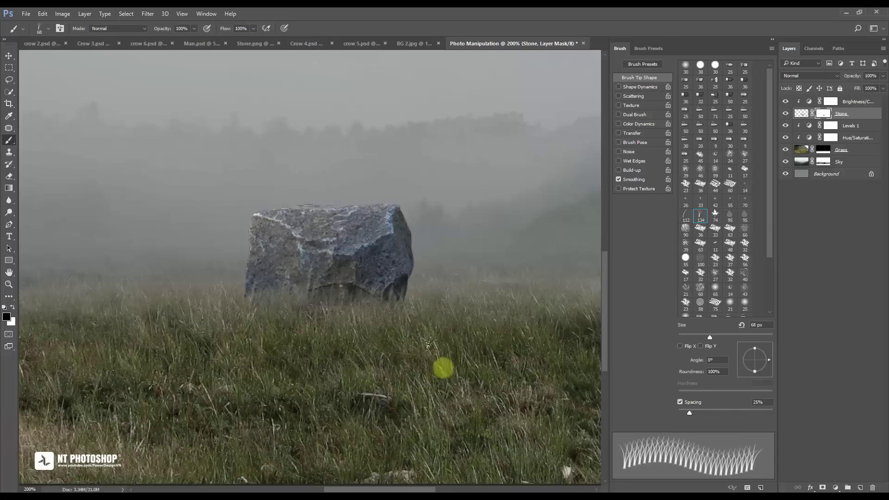
pyautogui.moveTo(710, 337); pyautogui.dragTo(687, 337)
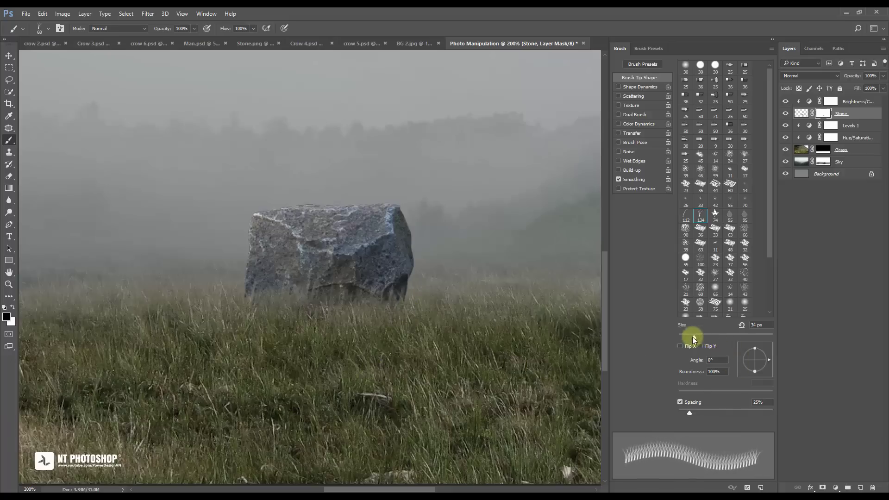
pyautogui.moveTo(376, 338)
pyautogui.mouseDown()
pyautogui.moveTo(293, 305)
pyautogui.moveTo(413, 302)
pyautogui.moveTo(244, 298)
pyautogui.moveTo(397, 302)
pyautogui.moveTo(320, 306)
pyautogui.moveTo(348, 306)
pyautogui.mouseUp()
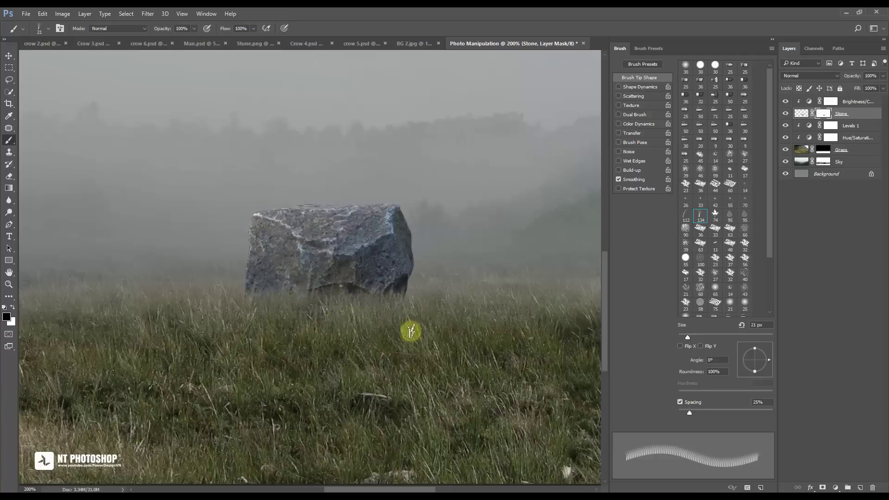
# Step: Close the brush settings, target the Stone layer's pixels and add a new empty layer above it
pyautogui.click(772, 51)
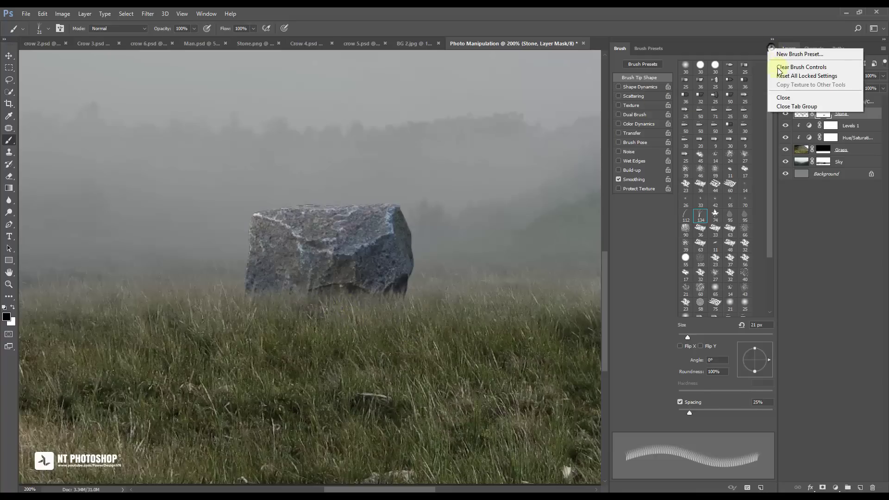
pyautogui.click(789, 107)
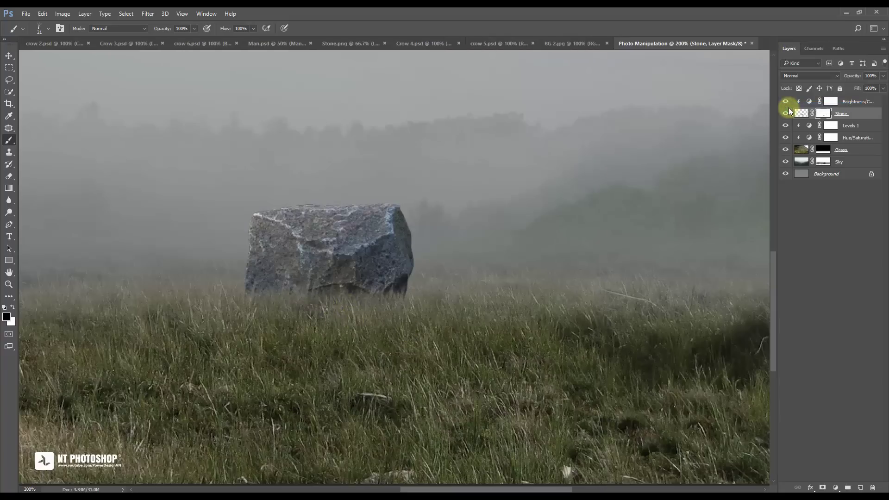
pyautogui.hotkey('ctrl', '-')
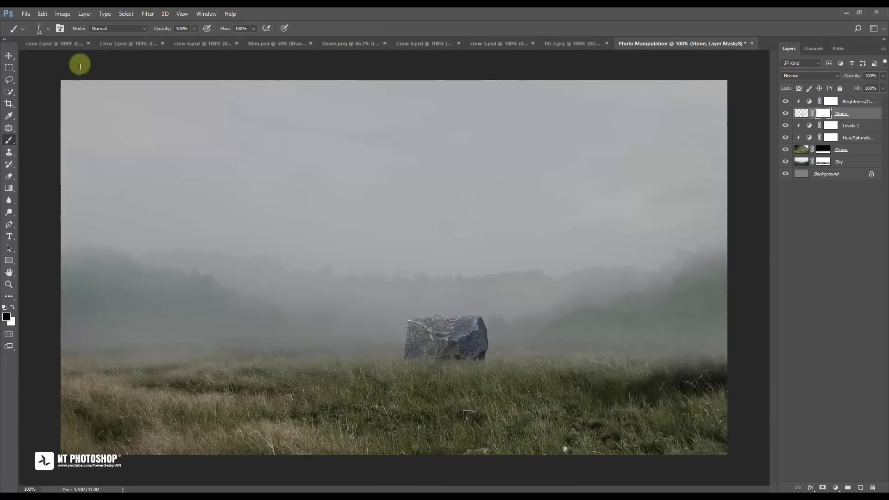
pyautogui.click(9, 56)
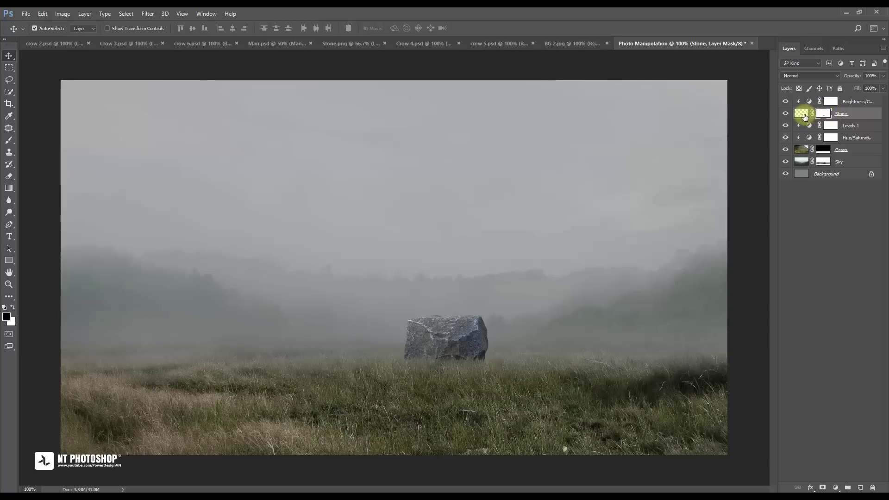
pyautogui.click(805, 117)
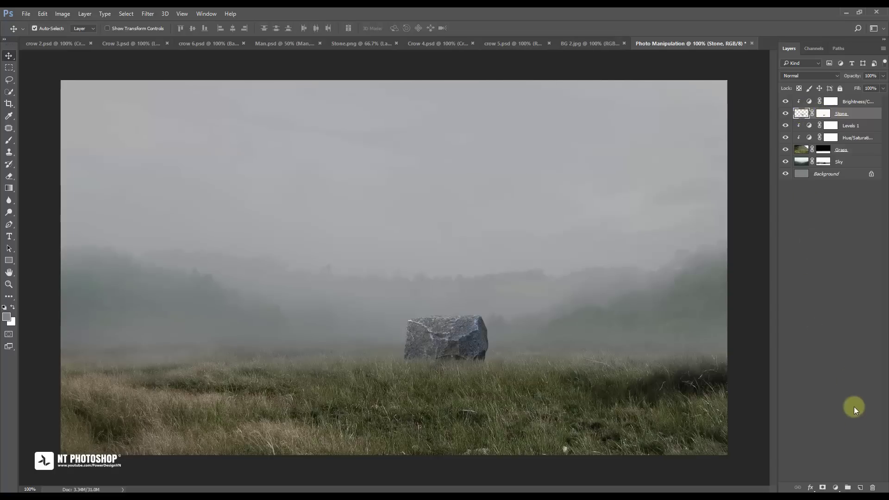
pyautogui.click(862, 486)
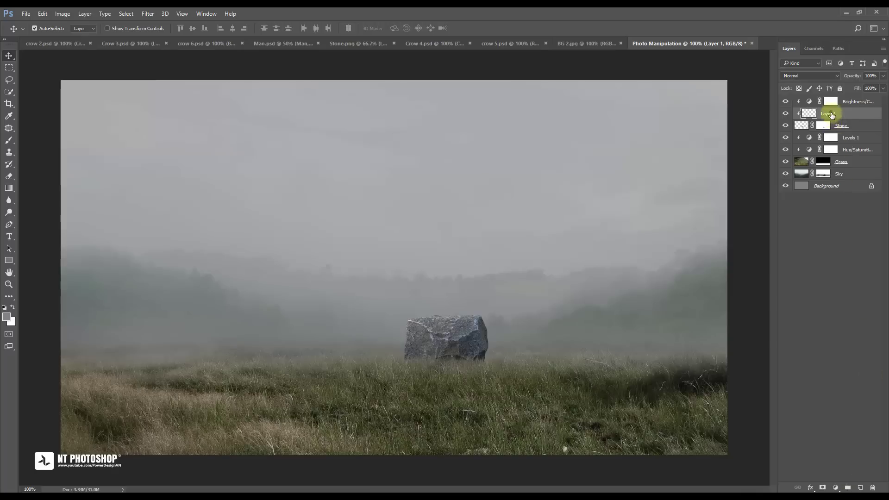
# Step: Name the new layer 'Burn - Dodge', fill it with 50% Gray and set it to Overlay
pyautogui.write('Burn - Dodge')
pyautogui.press('Return')
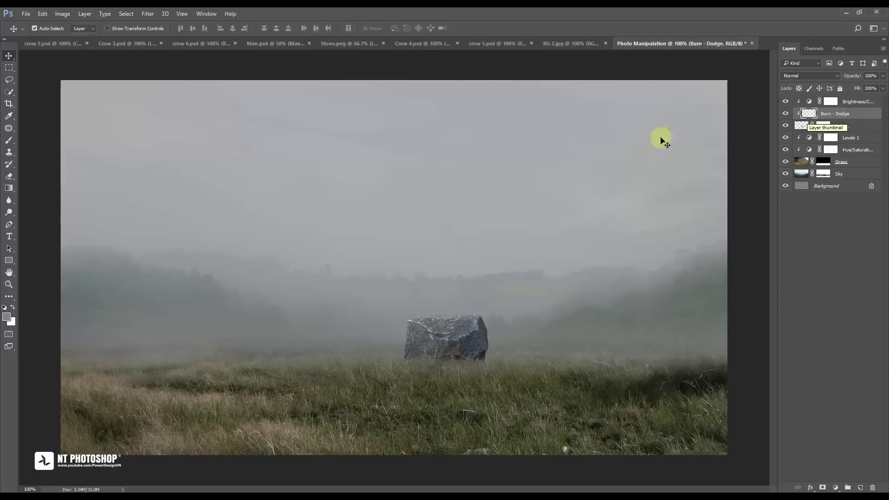
pyautogui.click(44, 14)
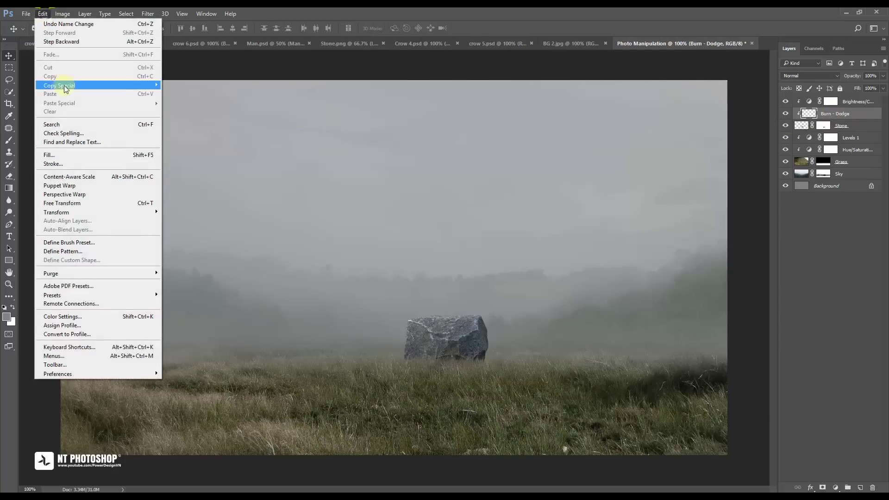
pyautogui.click(72, 154)
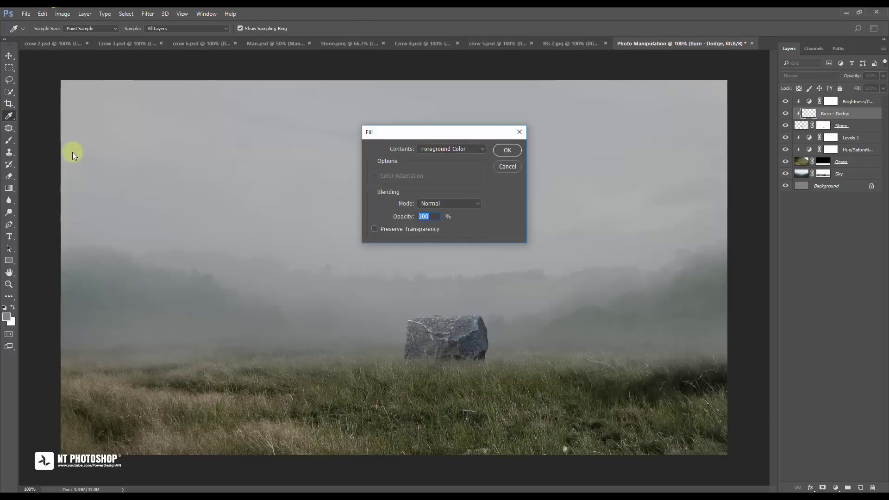
pyautogui.click(482, 149)
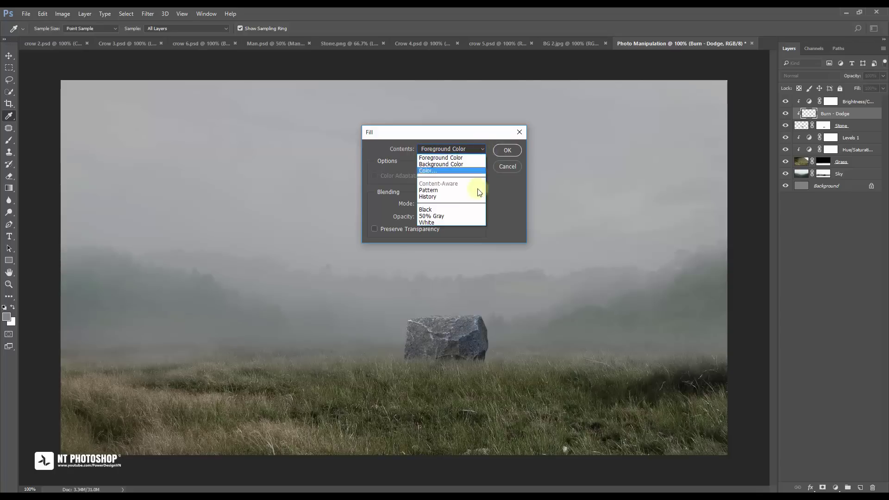
pyautogui.click(474, 216)
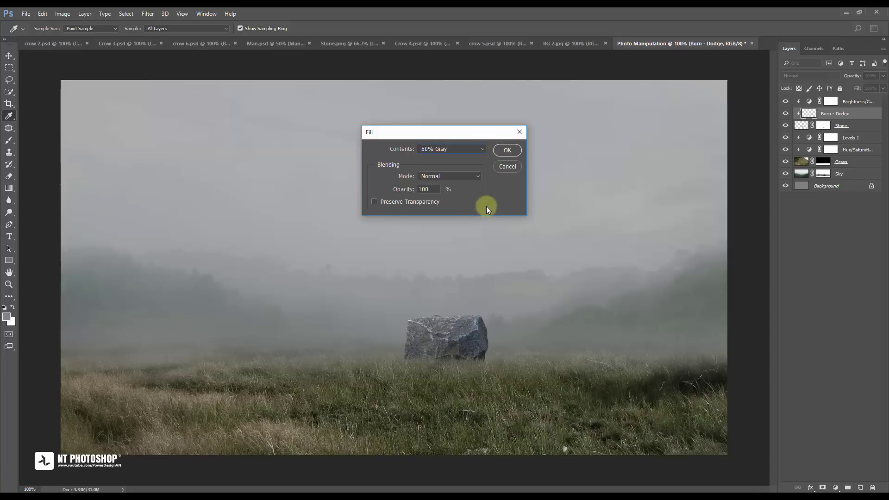
pyautogui.click(507, 151)
pyautogui.press('v')
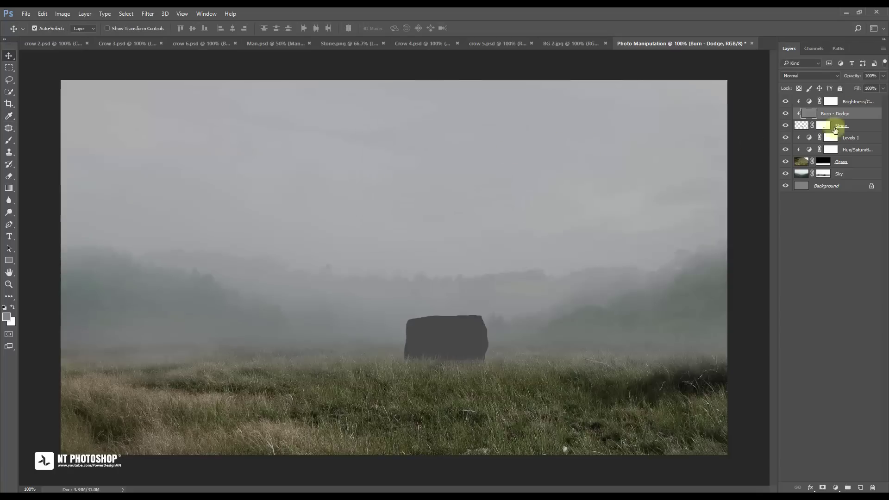
pyautogui.click(830, 76)
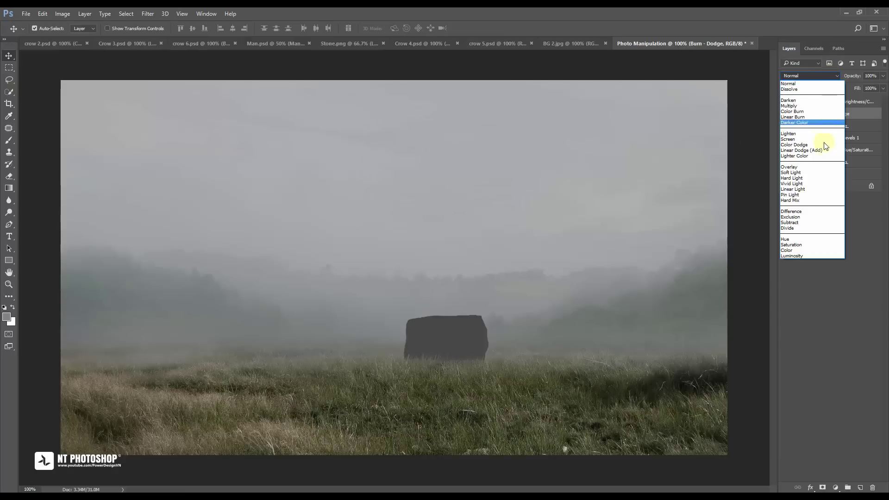
pyautogui.click(824, 167)
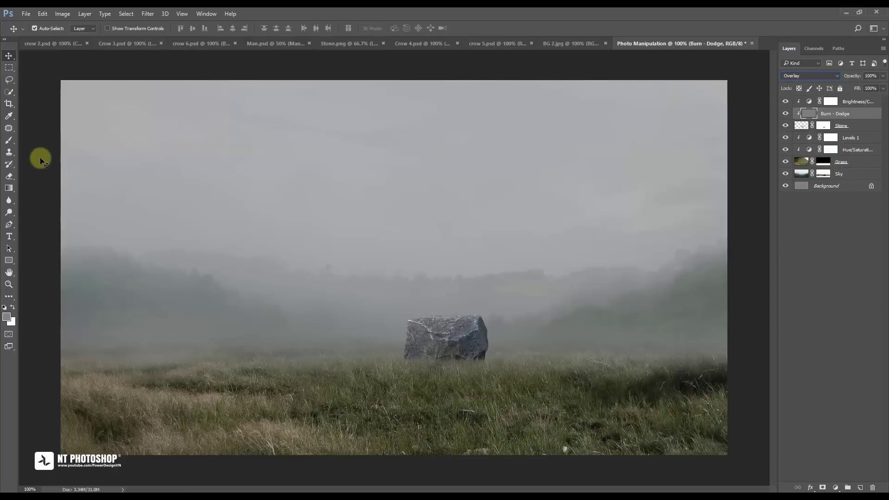
# Step: Burn darker shading into the stone at 12% exposure with a smaller brush
pyautogui.click(10, 213)
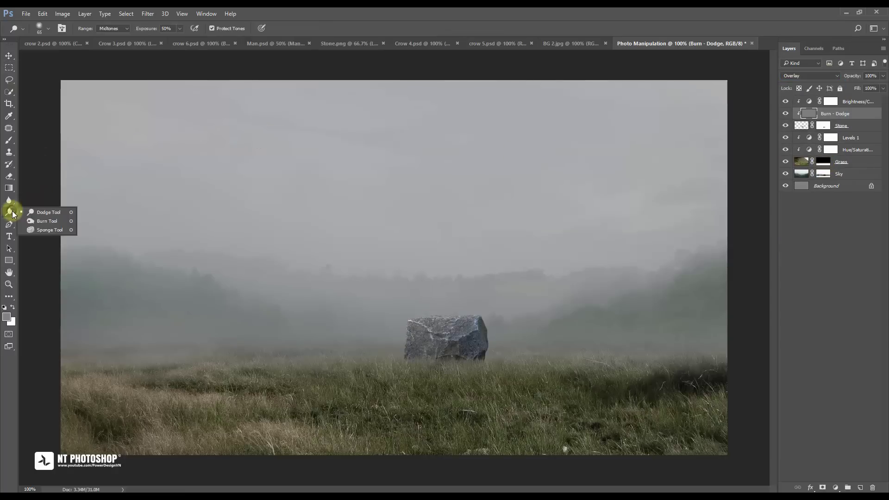
pyautogui.click(49, 222)
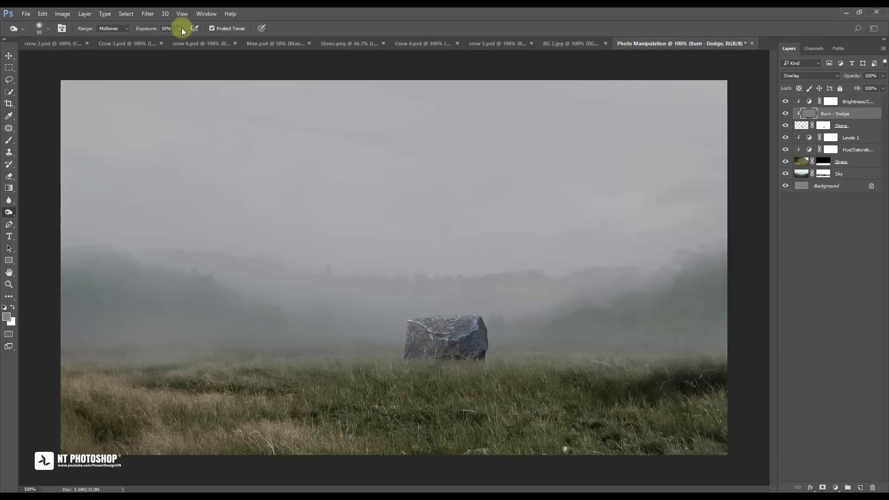
pyautogui.moveTo(167, 39); pyautogui.dragTo(163, 42)
pyautogui.click(443, 314)
pyautogui.moveTo(442, 314)
pyautogui.mouseDown()
pyautogui.moveTo(493, 349)
pyautogui.moveTo(374, 229)
pyautogui.moveTo(373, 251)
pyautogui.moveTo(436, 194)
pyautogui.moveTo(385, 283)
pyautogui.moveTo(416, 289)
pyautogui.moveTo(373, 315)
pyautogui.moveTo(394, 285)
pyautogui.moveTo(374, 257)
pyautogui.moveTo(385, 278)
pyautogui.moveTo(433, 252)
pyautogui.moveTo(443, 222)
pyautogui.moveTo(439, 296)
pyautogui.moveTo(393, 266)
pyautogui.moveTo(356, 275)
pyautogui.moveTo(329, 267)
pyautogui.moveTo(312, 284)
pyautogui.moveTo(318, 264)
pyautogui.moveTo(328, 278)
pyautogui.mouseUp()
pyautogui.press('[')
pyautogui.press('[')
pyautogui.click(786, 113)
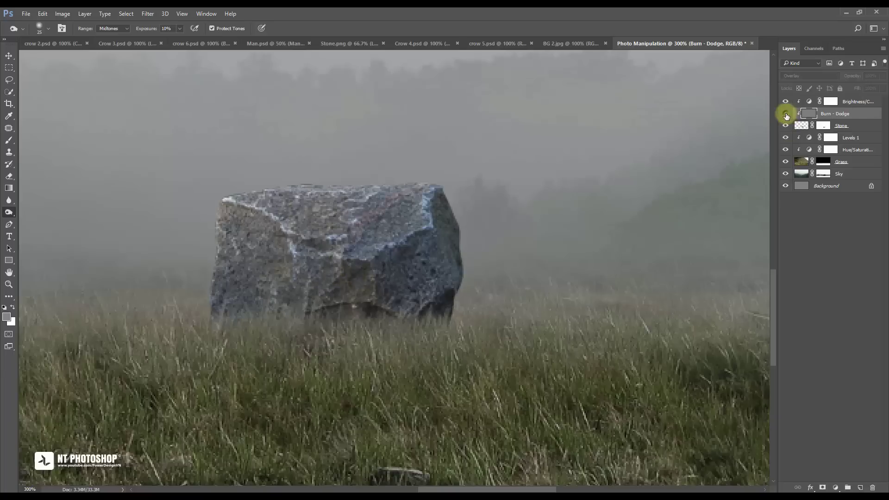
# Step: Toggle the Burn - Dodge layer to compare the shading, then select the Brightness/Contrast layer
pyautogui.click(787, 114)
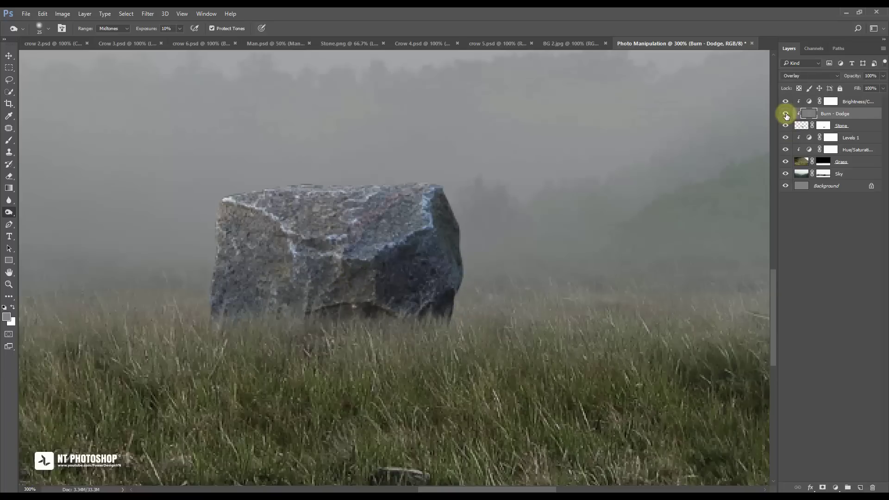
pyautogui.hotkey('ctrl', '-')
pyautogui.hotkey('ctrl', '-')
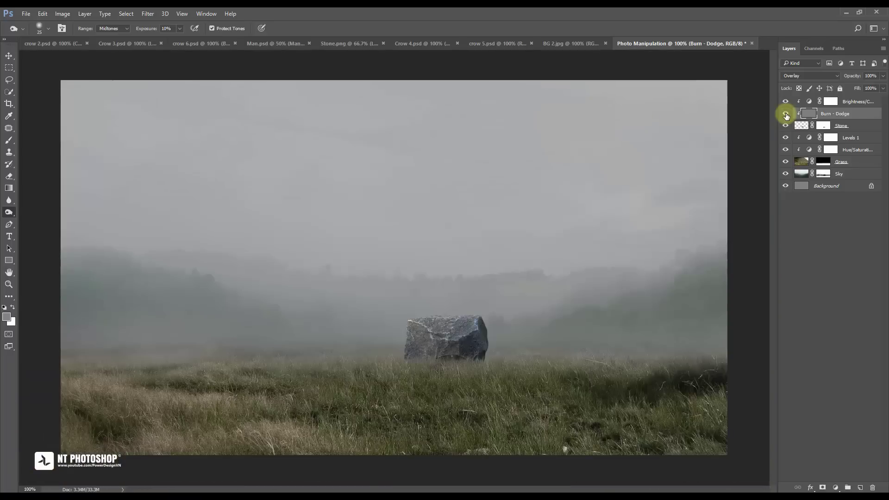
pyautogui.click(786, 114)
pyautogui.click(12, 58)
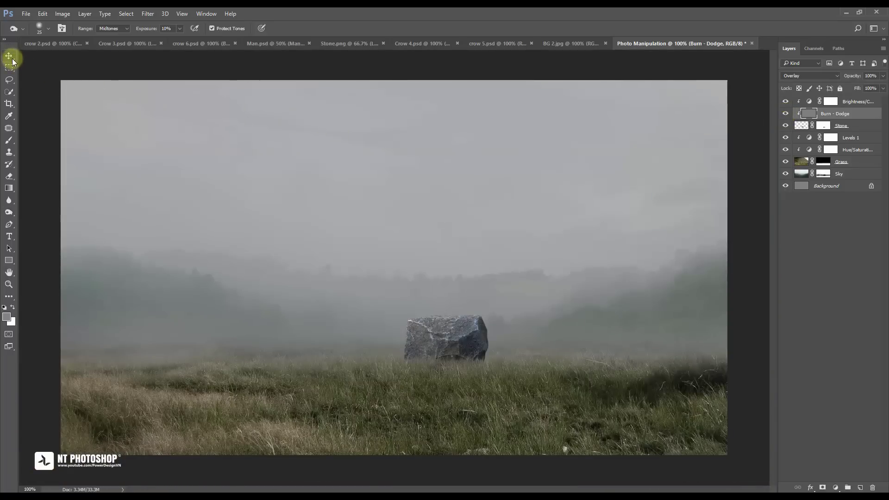
pyautogui.click(853, 103)
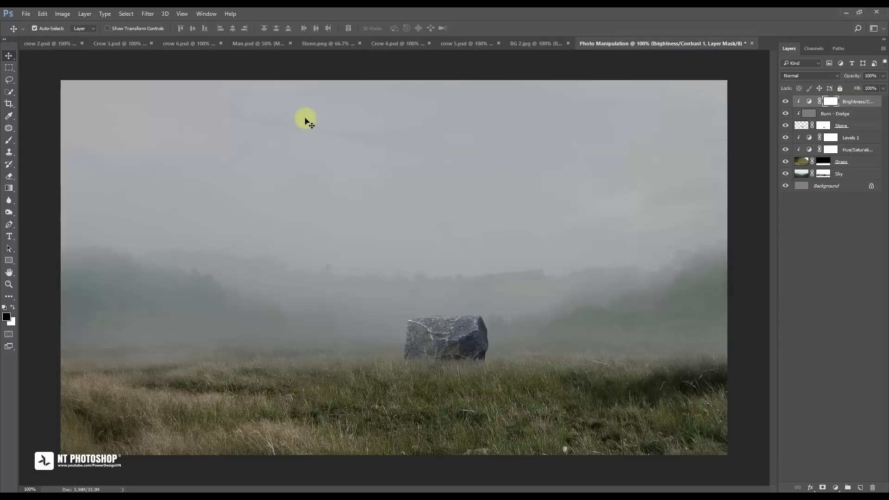
# Step: Hide Man.psd's background and bring the Man layer into the meadow composite
pyautogui.click(256, 45)
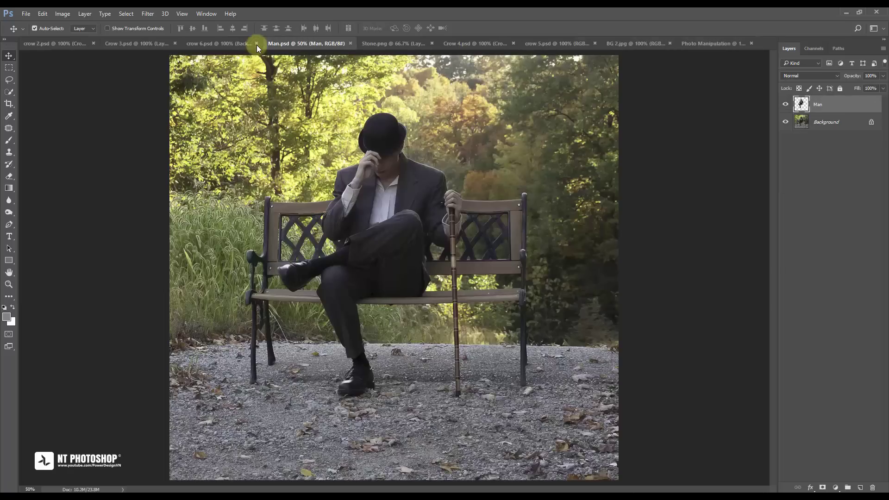
pyautogui.click(786, 122)
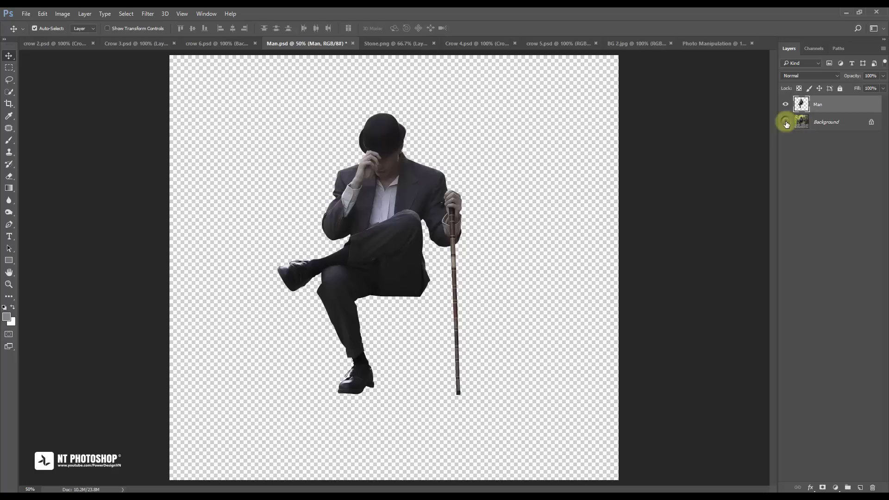
pyautogui.click(786, 123)
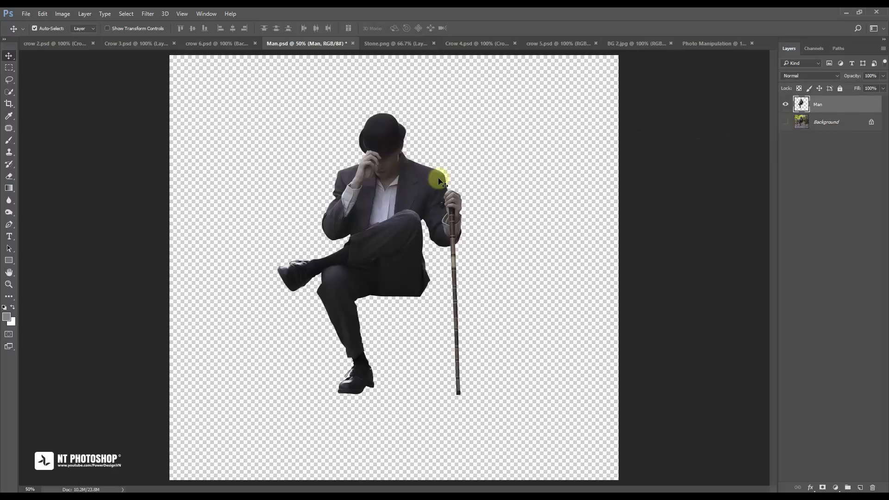
pyautogui.moveTo(439, 182)
pyautogui.mouseDown()
pyautogui.moveTo(597, 133)
pyautogui.moveTo(440, 214)
pyautogui.mouseUp()
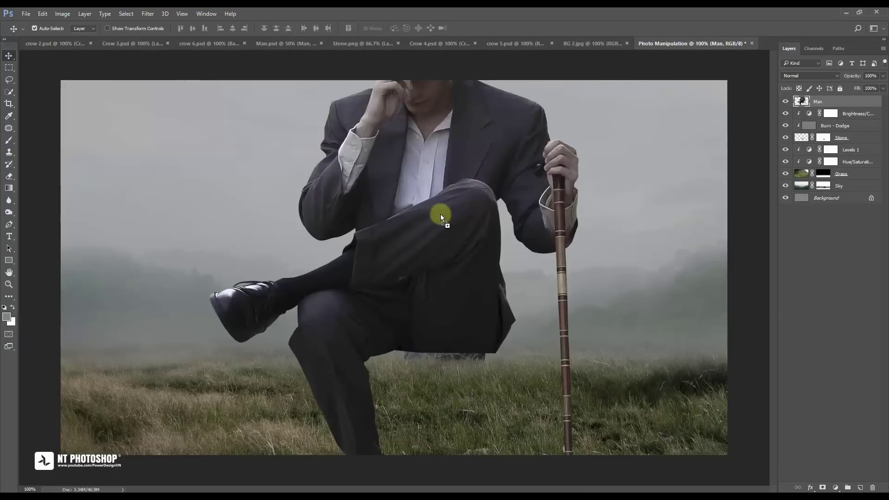
pyautogui.moveTo(492, 135); pyautogui.dragTo(426, 265)
# Step: Free-transform the man to scale him down over the stone
pyautogui.hotkey('ctrl', 't')
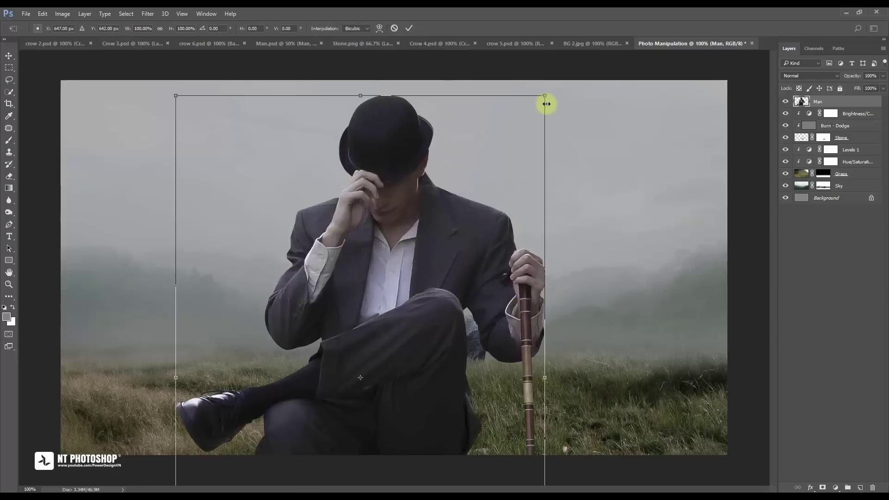
pyautogui.moveTo(545, 94); pyautogui.dragTo(465, 228)
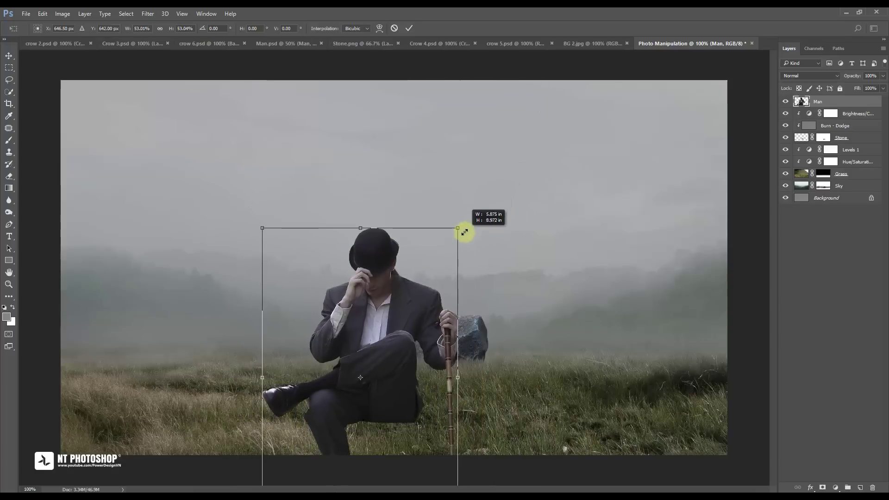
pyautogui.moveTo(405, 298); pyautogui.dragTo(431, 222)
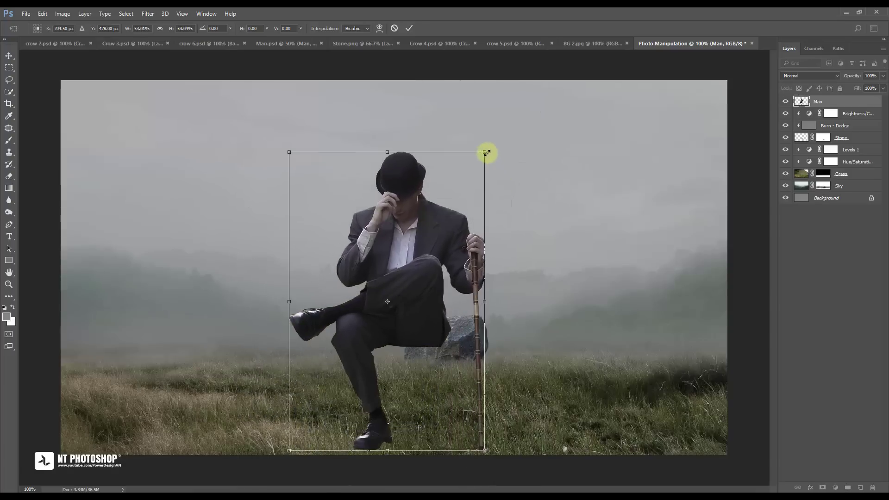
pyautogui.moveTo(486, 152); pyautogui.dragTo(447, 213)
pyautogui.moveTo(418, 260)
pyautogui.mouseDown()
pyautogui.moveTo(458, 241)
pyautogui.moveTo(457, 252)
pyautogui.mouseUp()
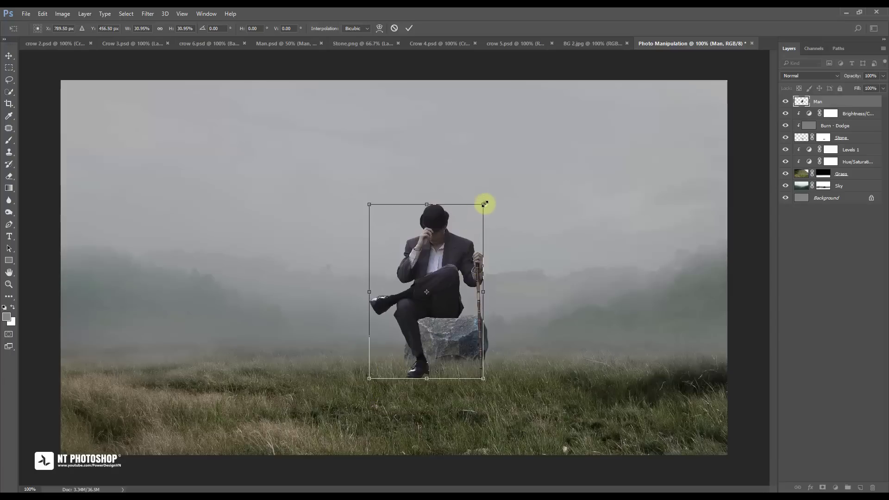
pyautogui.moveTo(484, 204); pyautogui.dragTo(478, 217)
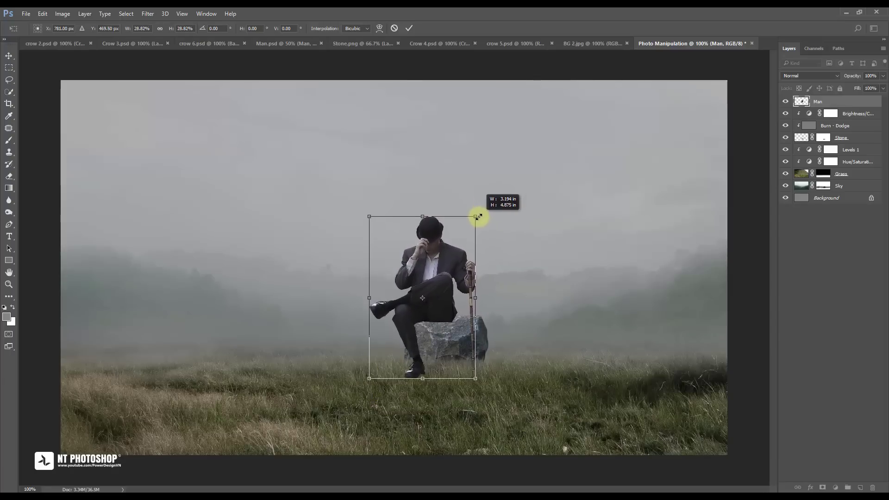
# Step: Apply the resize and lower the man so he sits on the stone
pyautogui.click(409, 28)
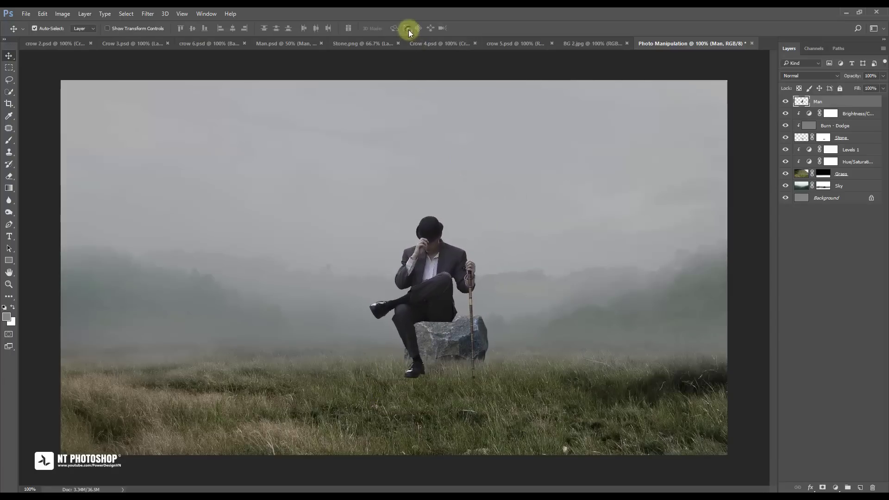
pyautogui.hotkey('ctrl', '+')
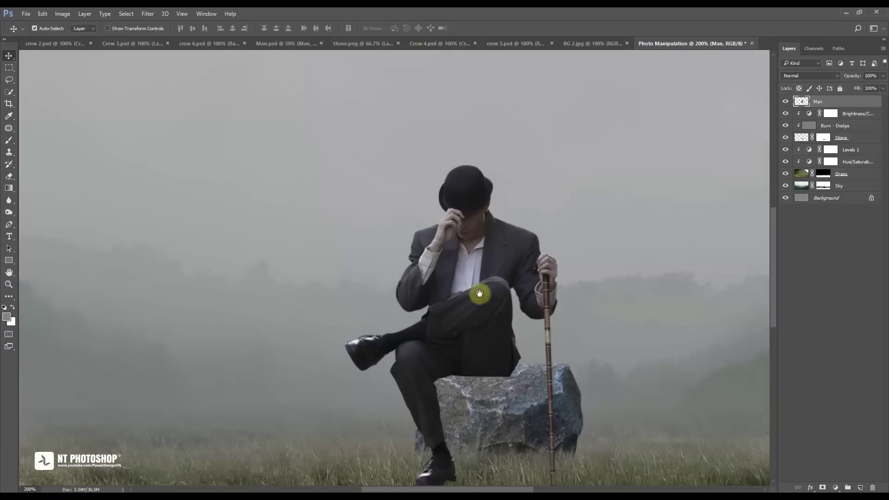
pyautogui.moveTo(480, 293)
pyautogui.mouseDown()
pyautogui.moveTo(423, 254)
pyautogui.moveTo(437, 277)
pyautogui.moveTo(442, 260)
pyautogui.mouseUp()
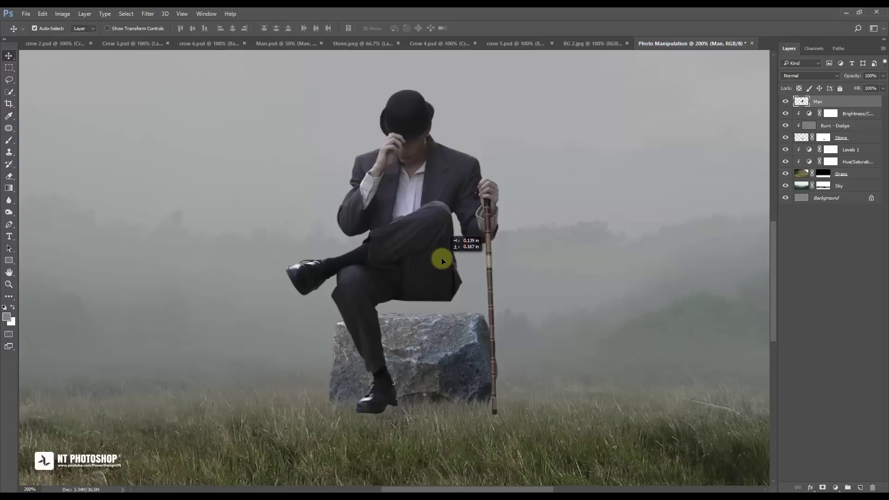
pyautogui.moveTo(443, 258); pyautogui.dragTo(436, 273)
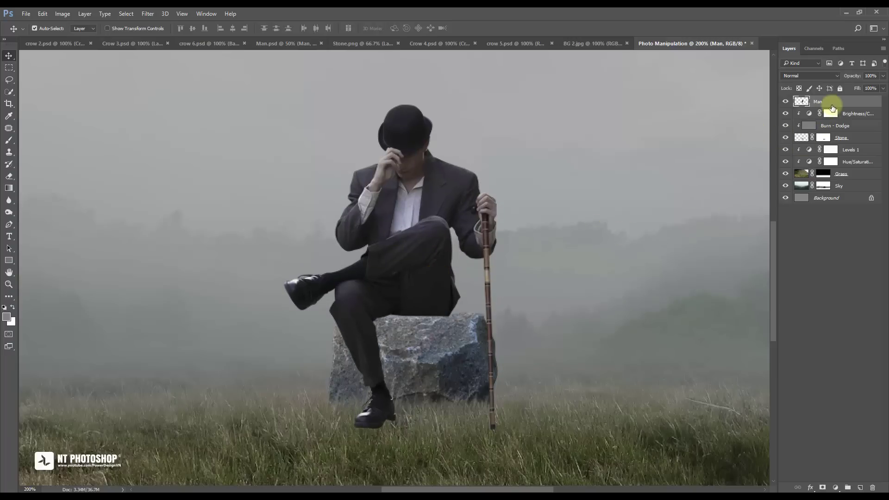
# Step: Load the Stone layer's outline as a selection and reselect the Man layer
pyautogui.click(785, 102)
pyautogui.click(801, 140)
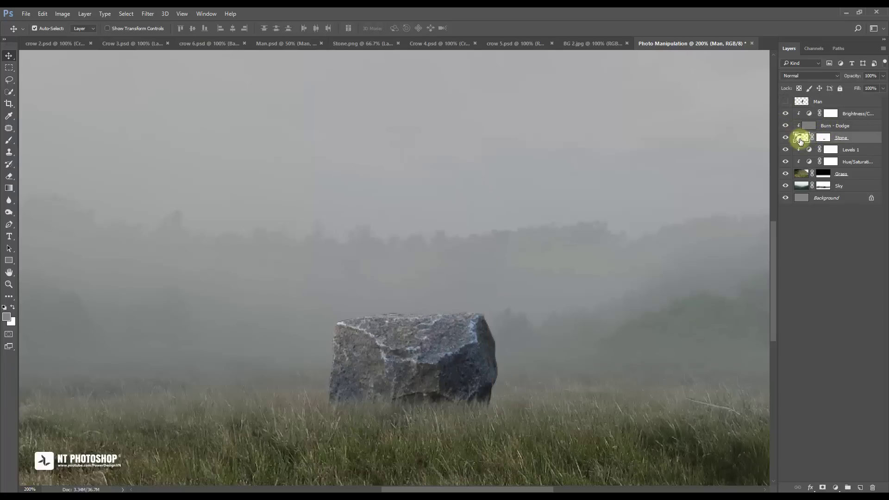
pyautogui.keyDown('ctrl'); pyautogui.click(801, 140); pyautogui.keyUp('ctrl')
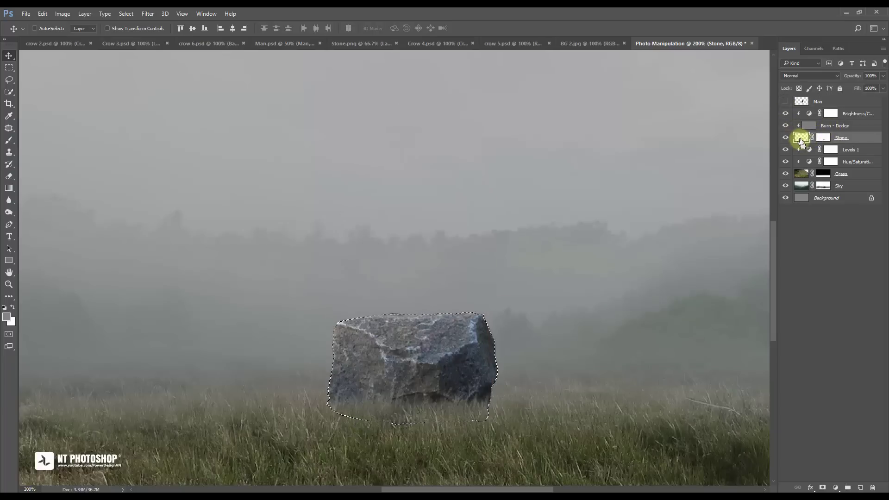
pyautogui.press('ctrl')
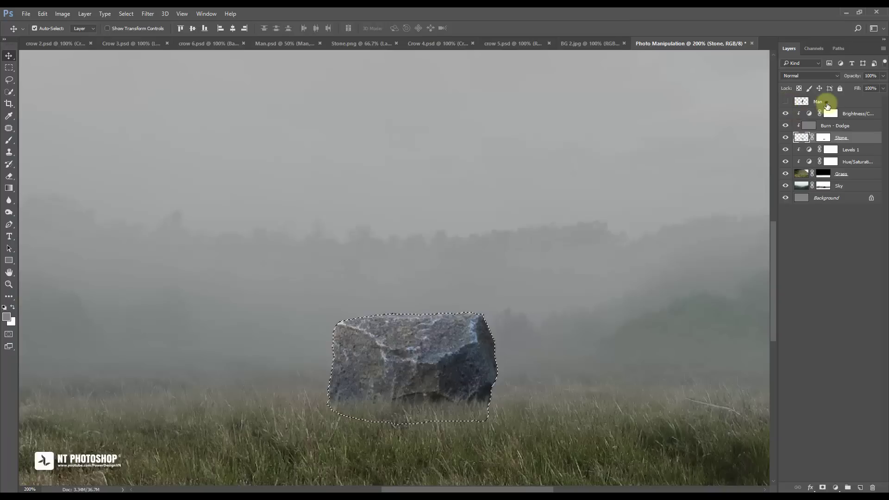
pyautogui.click(828, 103)
pyautogui.click(786, 102)
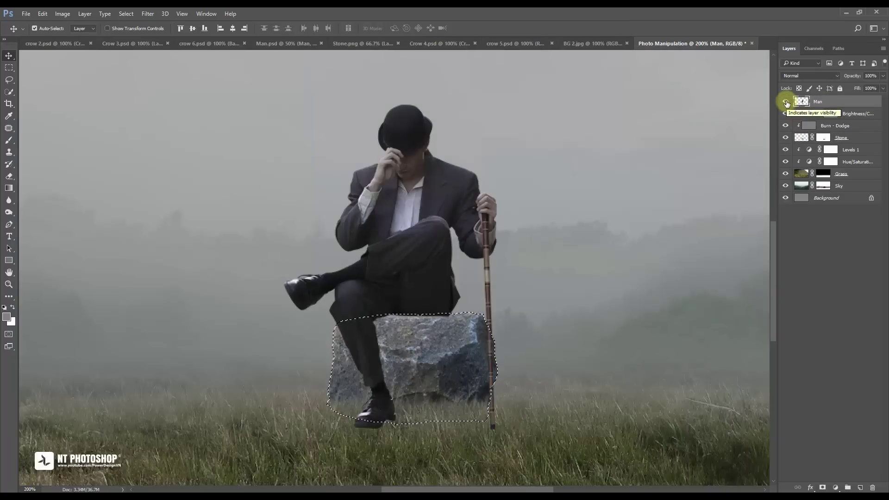
# Step: Erase the man's leg where it overlaps the stone with the basic Eraser, then deselect
pyautogui.hotkey('ctrl', 'd')
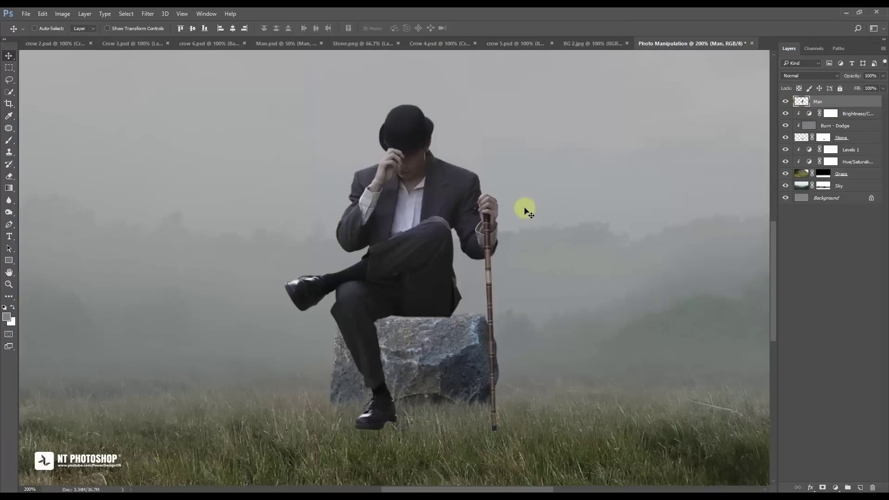
pyautogui.hotkey('ctrl', '+')
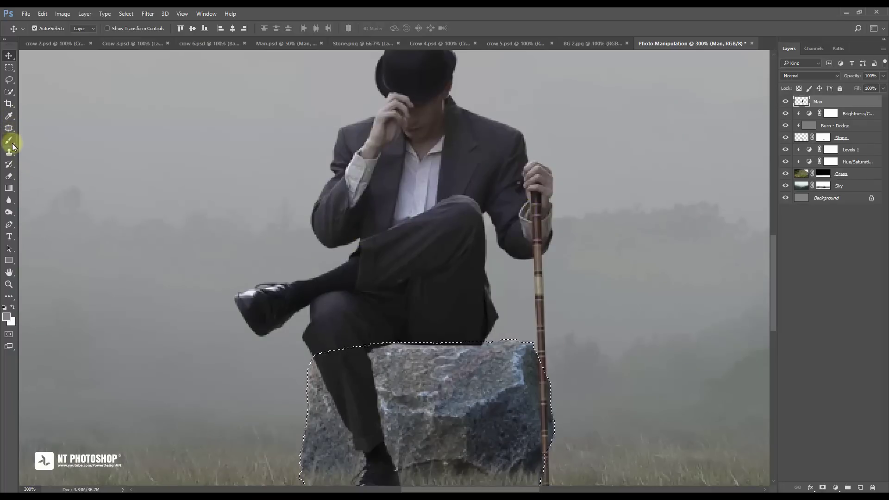
pyautogui.click(12, 176)
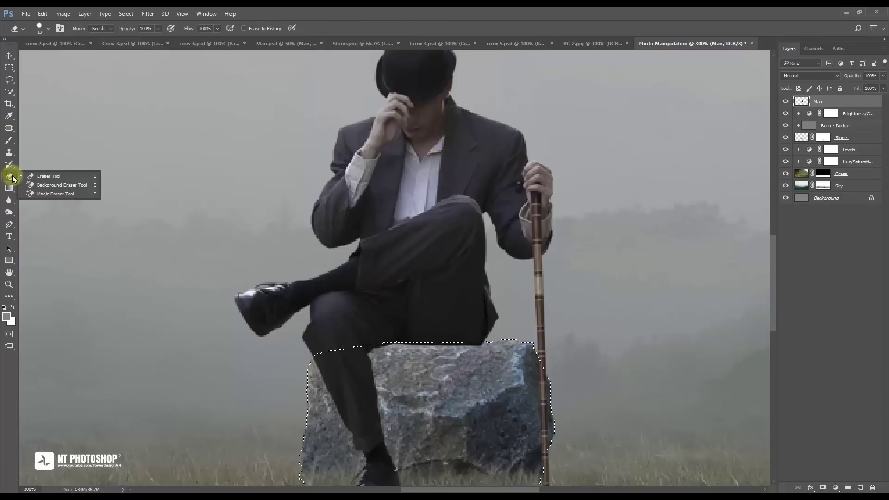
pyautogui.click(63, 177)
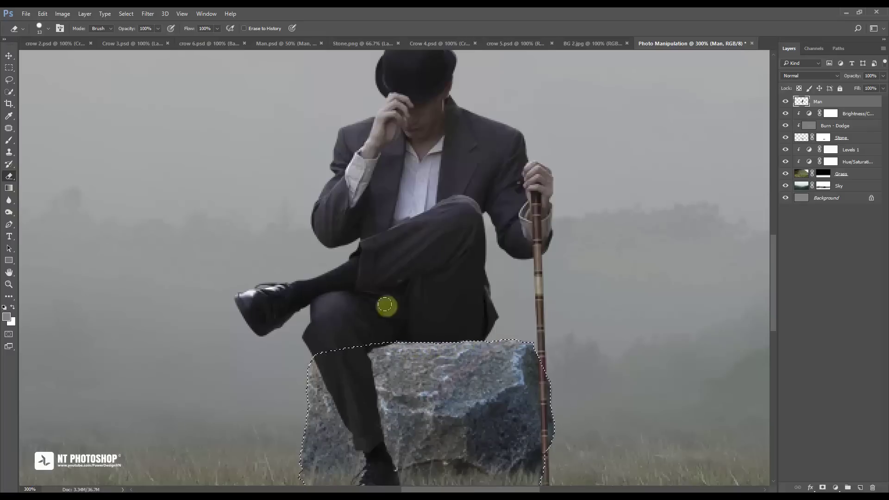
pyautogui.click(89, 14)
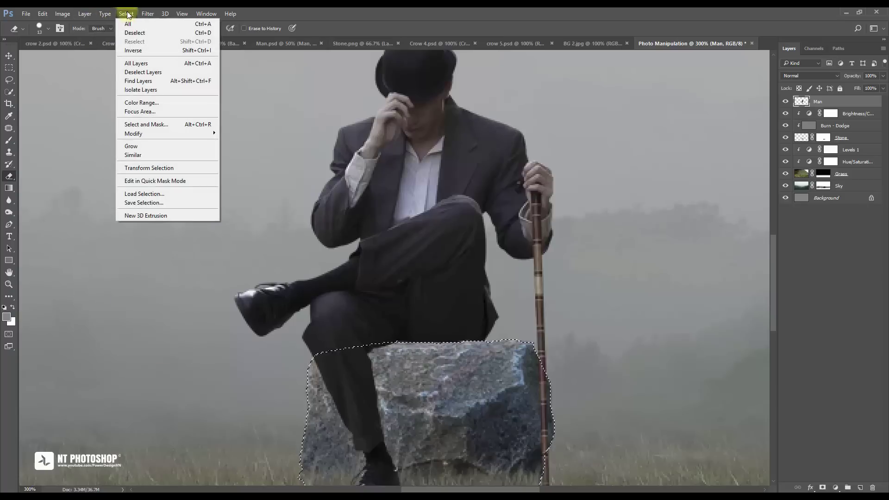
pyautogui.click(154, 32)
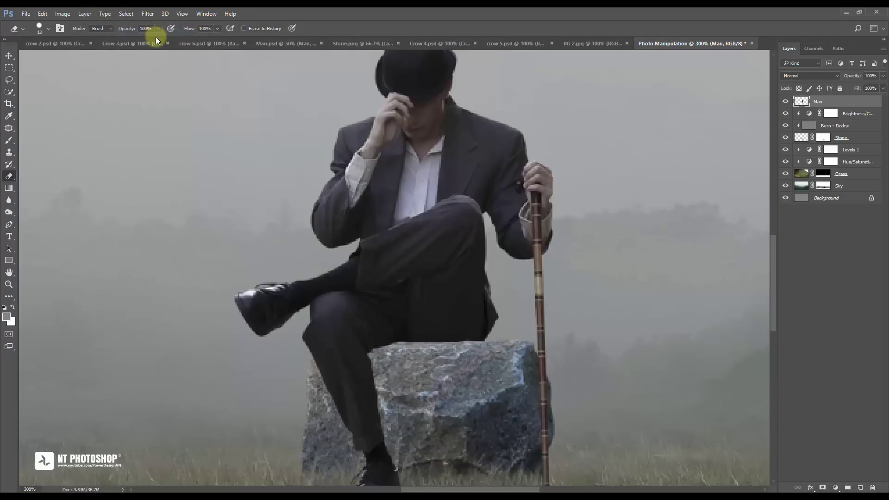
pyautogui.hotkey('ctrl', '-')
pyautogui.hotkey('ctrl', '-')
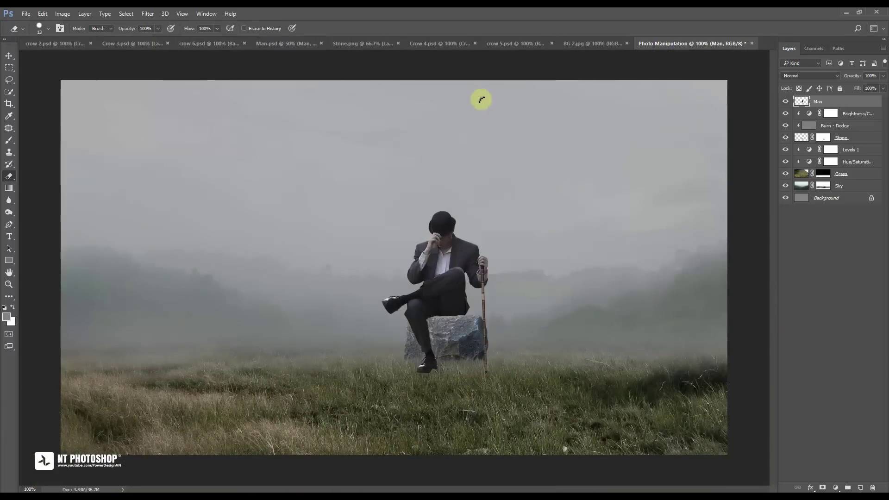
# Step: Add a layer mask to the Man layer and zoom in on the grass below him
pyautogui.click(805, 230)
pyautogui.click(821, 103)
pyautogui.click(823, 487)
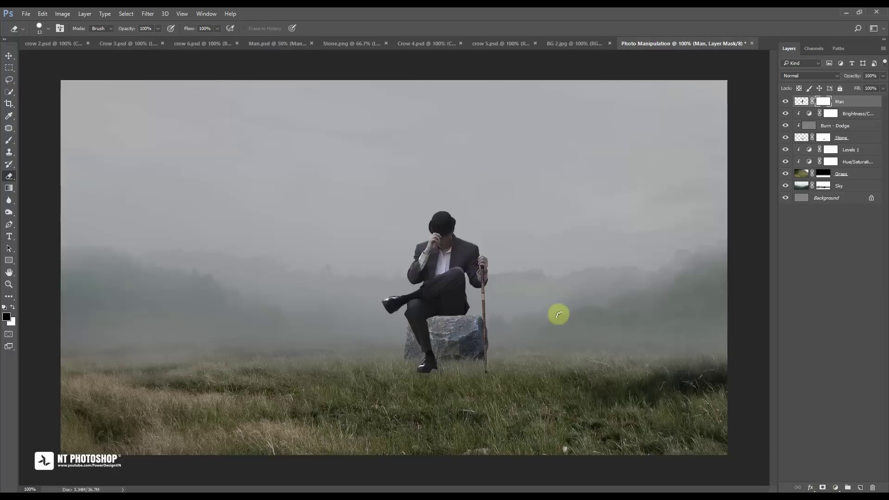
pyautogui.hotkey('ctrl', '+')
pyautogui.moveTo(559, 314); pyautogui.dragTo(362, 184)
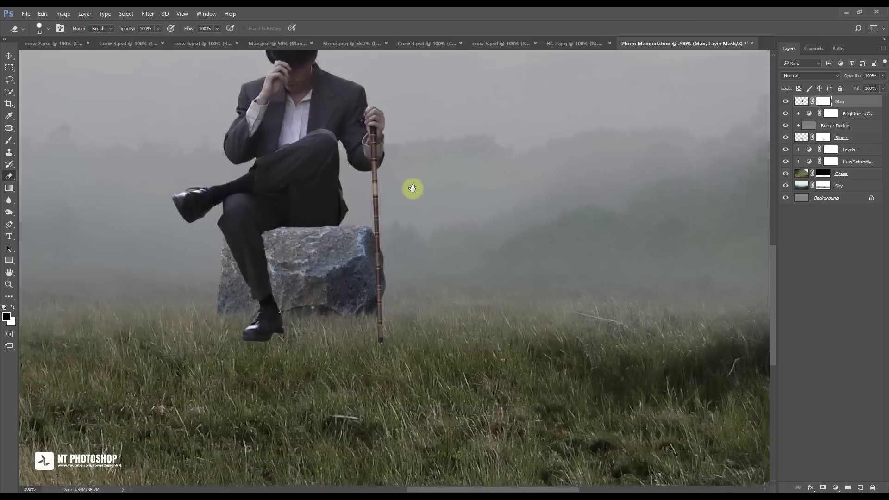
# Step: Select the grass-blade brush preset and enlarge it to 47 px
pyautogui.click(10, 140)
pyautogui.rightClick(103, 147)
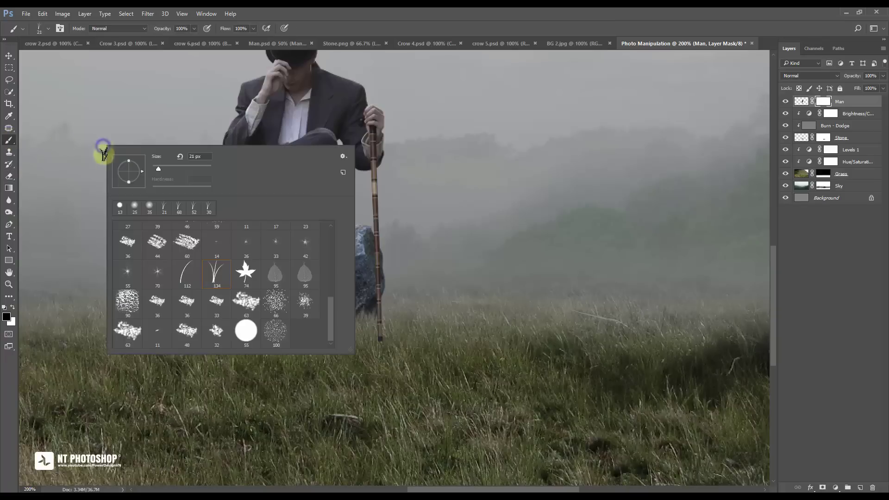
pyautogui.doubleClick(221, 279)
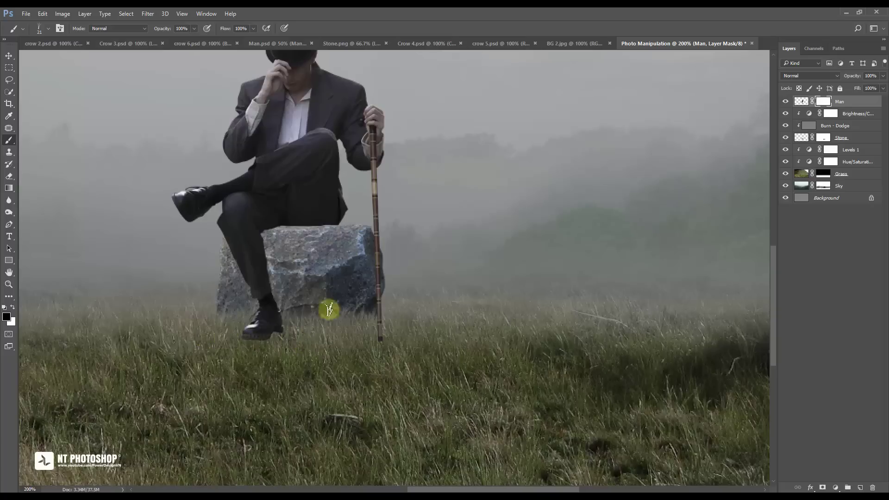
pyautogui.click(60, 29)
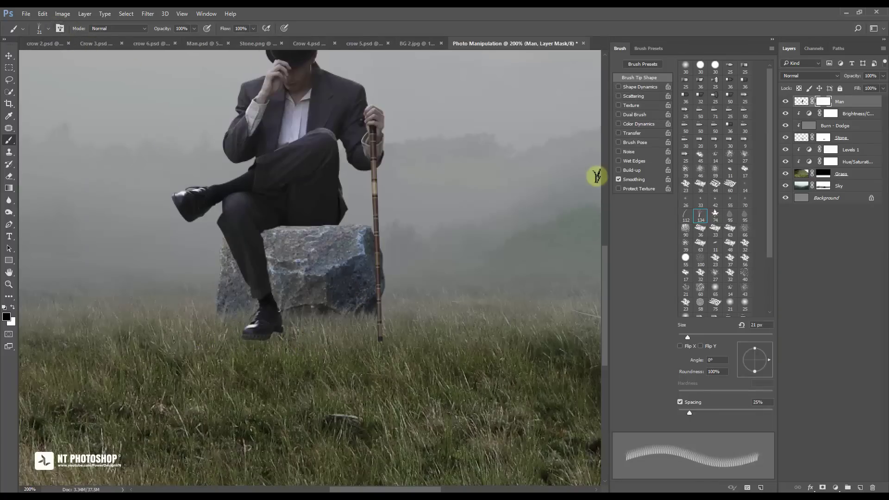
pyautogui.moveTo(688, 337); pyautogui.dragTo(700, 337)
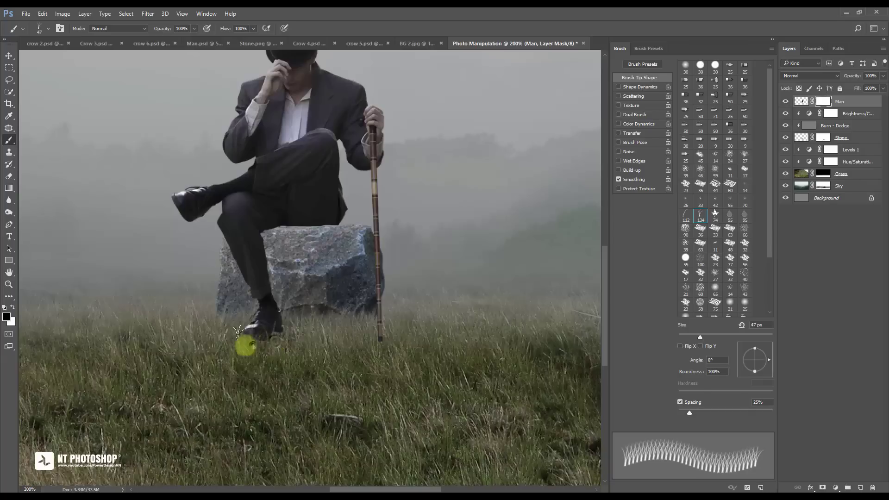
# Step: Paint grass over the shoe and cane base at 47 and 25 px, then close brush settings
pyautogui.moveTo(245, 325); pyautogui.dragTo(235, 326)
pyautogui.moveTo(391, 329); pyautogui.dragTo(377, 335)
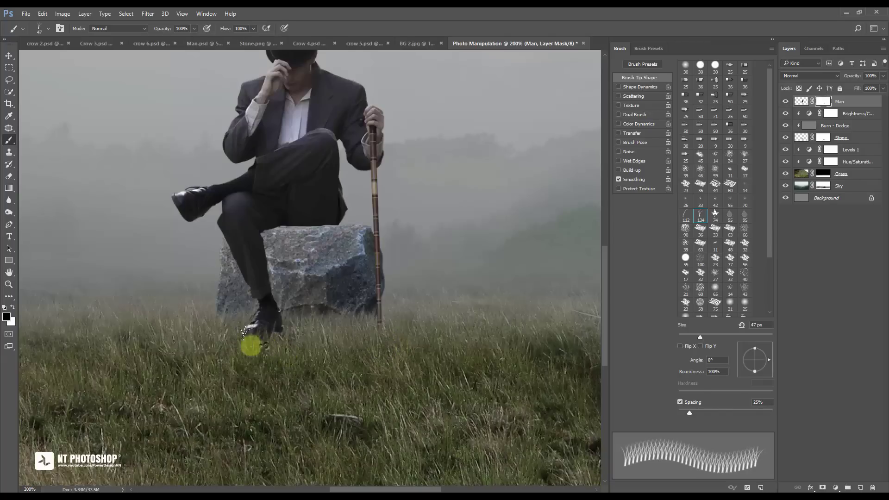
pyautogui.moveTo(700, 337); pyautogui.dragTo(690, 338)
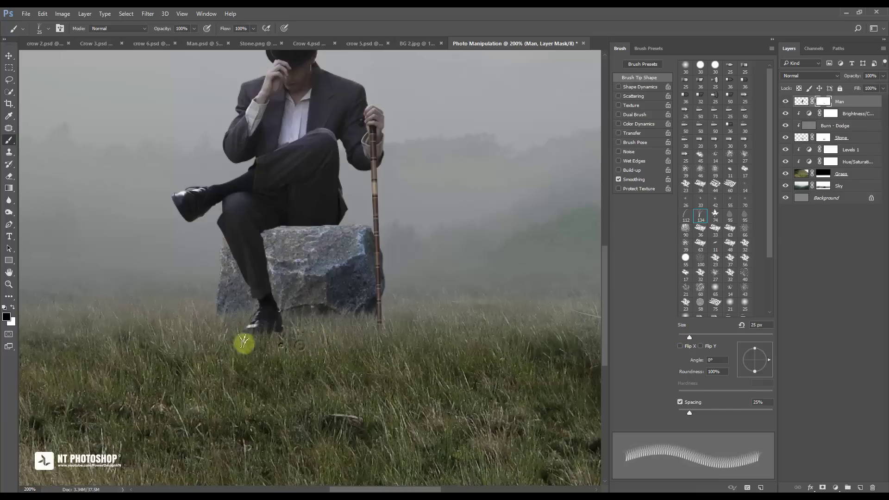
pyautogui.moveTo(243, 342); pyautogui.dragTo(278, 342)
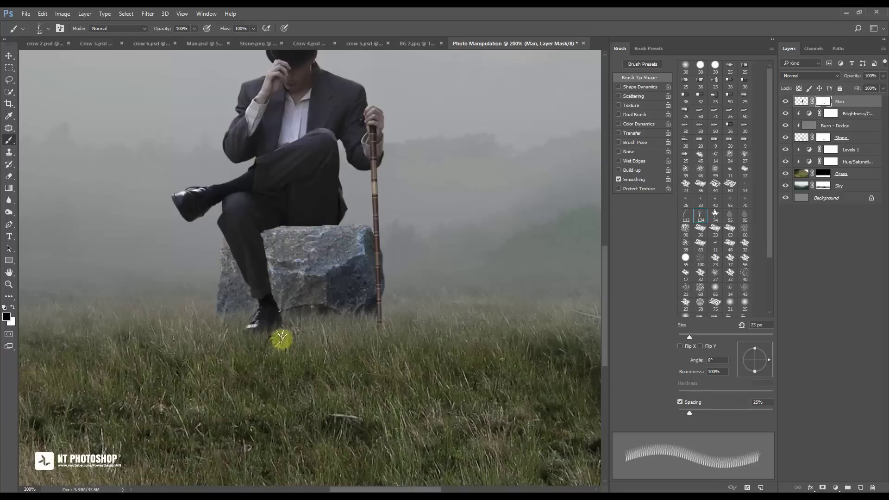
pyautogui.moveTo(282, 336)
pyautogui.mouseDown()
pyautogui.moveTo(383, 339)
pyautogui.moveTo(243, 342)
pyautogui.moveTo(268, 343)
pyautogui.mouseUp()
pyautogui.click(772, 48)
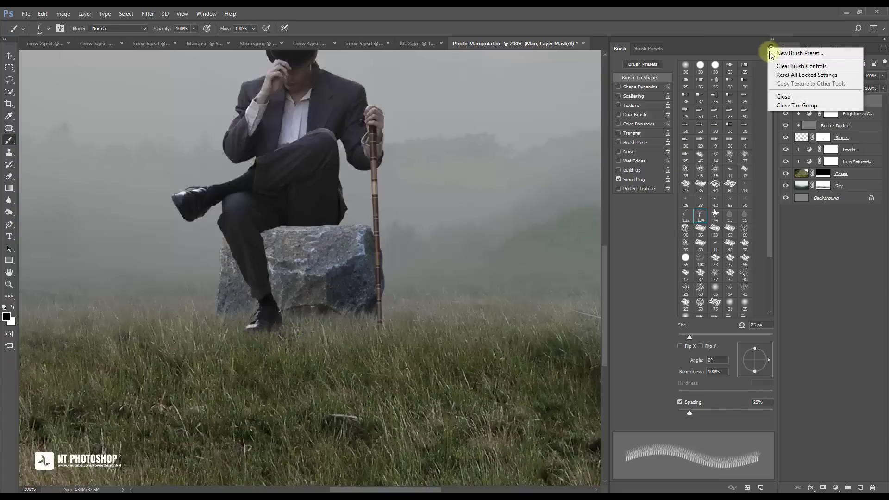
pyautogui.click(783, 106)
pyautogui.hotkey('ctrl', '1')
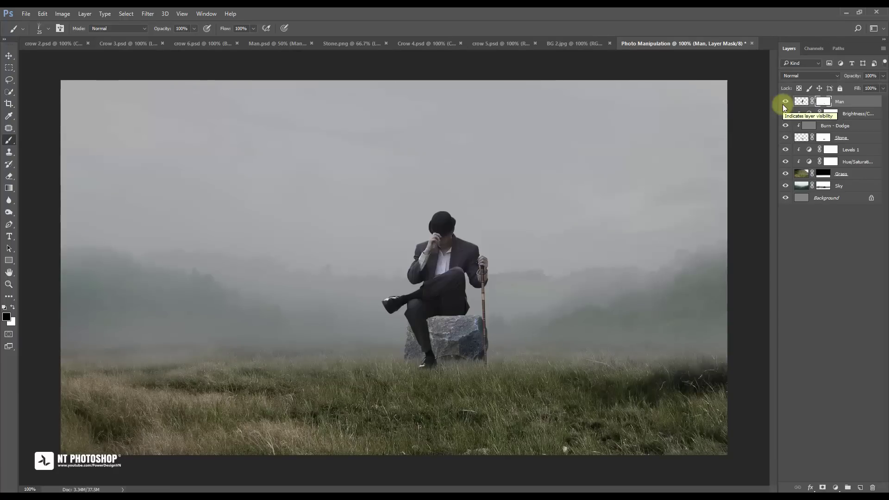
# Step: Add a new layer named 'Shadow' above Levels 1
pyautogui.click(9, 55)
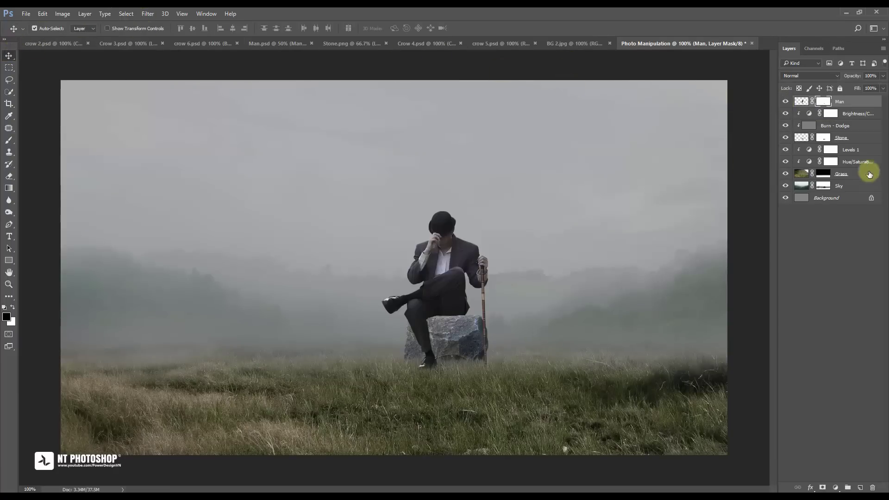
pyautogui.click(857, 139)
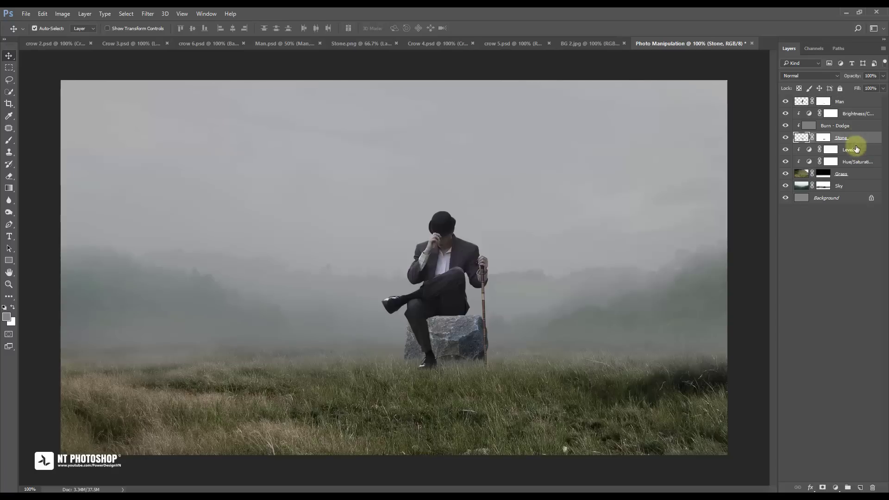
pyautogui.click(857, 151)
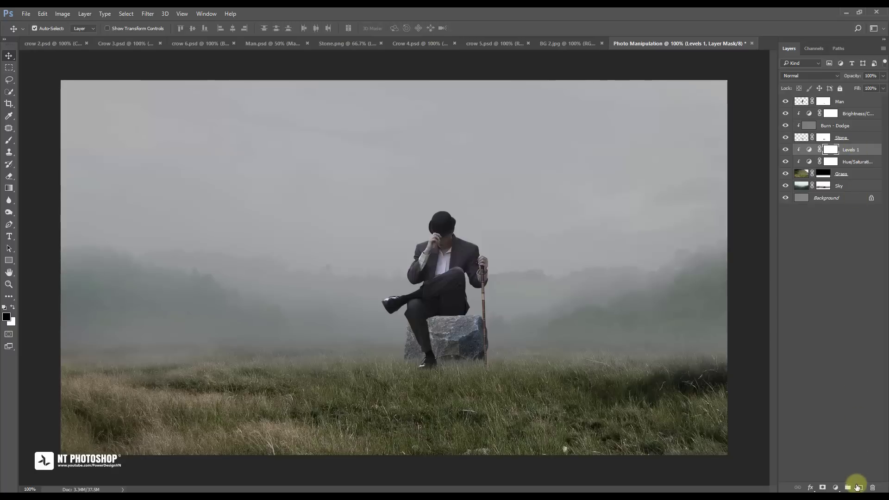
pyautogui.click(858, 487)
pyautogui.write('Shadow')
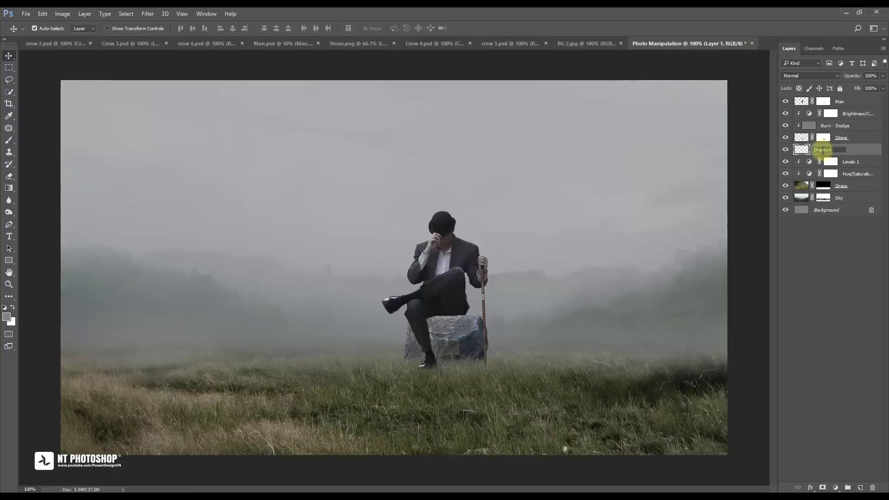
pyautogui.press('Return')
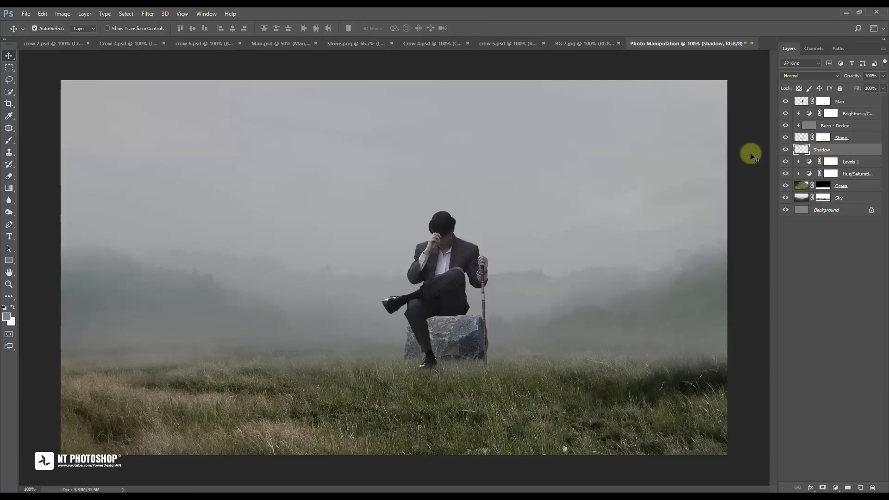
# Step: Set the foreground colour to pure black
pyautogui.hotkey('ctrl', '+')
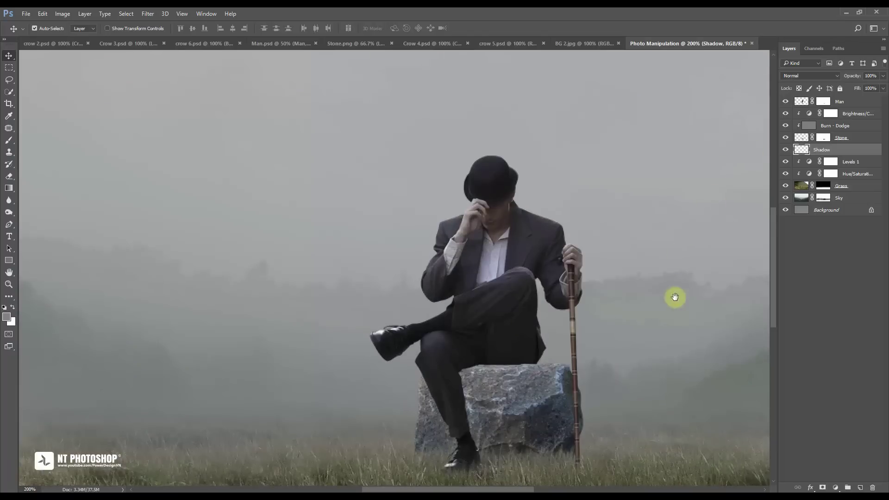
pyautogui.moveTo(675, 296); pyautogui.dragTo(621, 175)
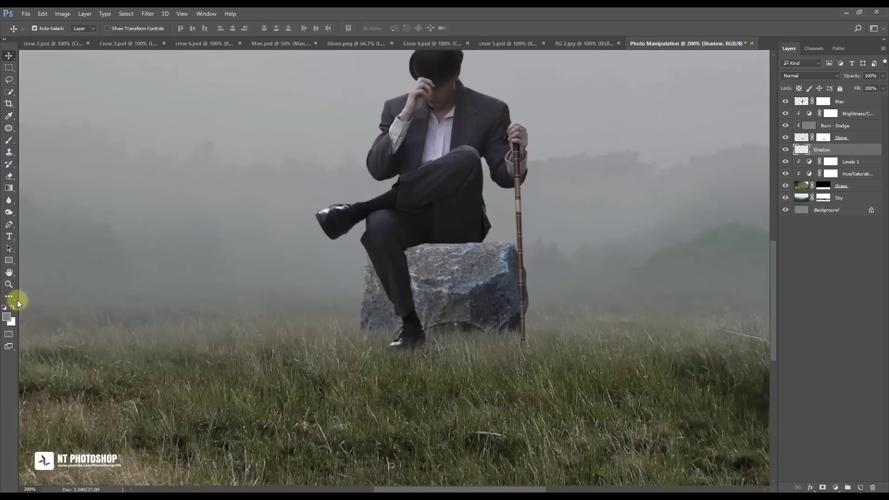
pyautogui.click(7, 319)
pyautogui.moveTo(383, 193)
pyautogui.mouseDown()
pyautogui.moveTo(343, 224)
pyautogui.moveTo(324, 255)
pyautogui.mouseUp()
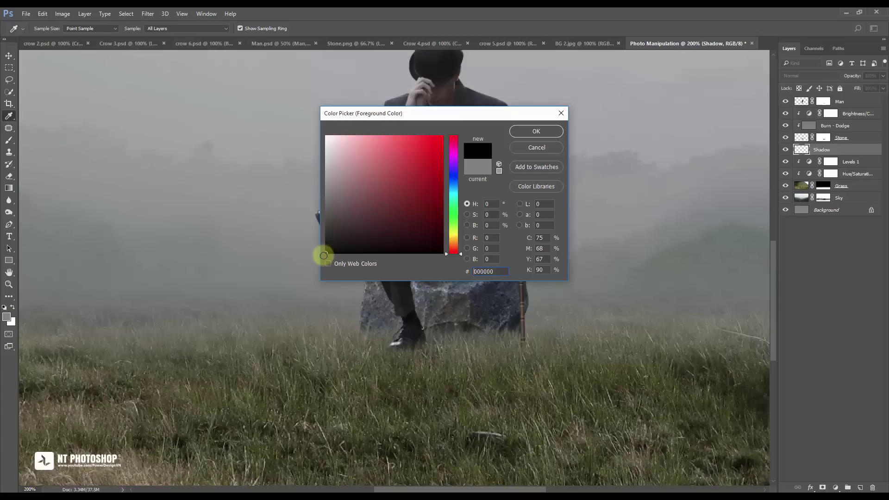
pyautogui.click(536, 131)
pyautogui.press('v')
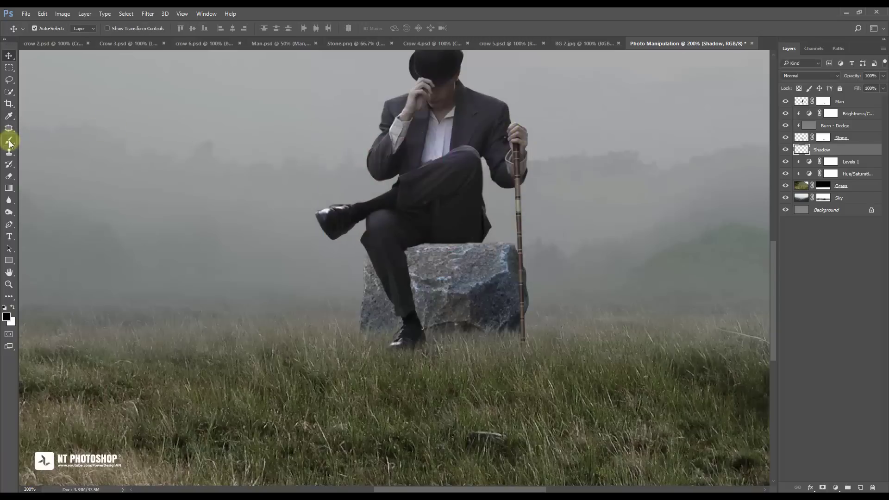
# Step: Choose the Soft Round brush tip at 16% opacity
pyautogui.click(9, 141)
pyautogui.rightClick(97, 130)
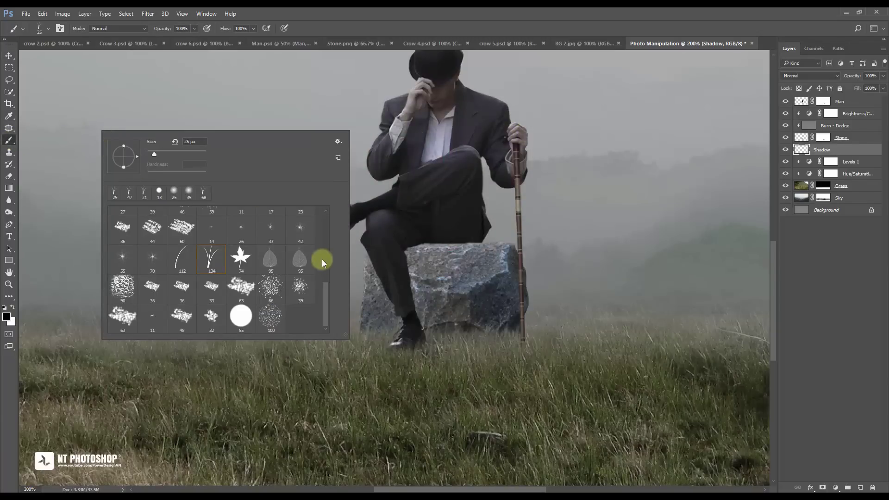
pyautogui.moveTo(323, 288); pyautogui.dragTo(329, 215)
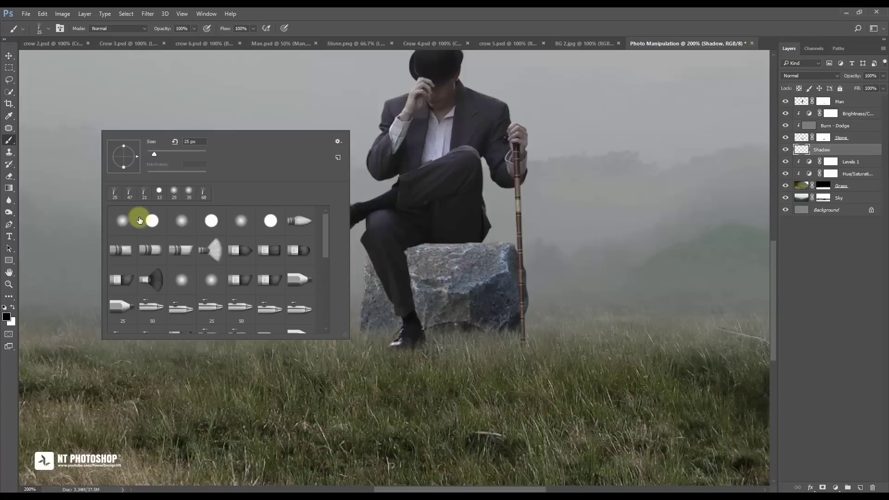
pyautogui.click(126, 225)
pyautogui.click(126, 224)
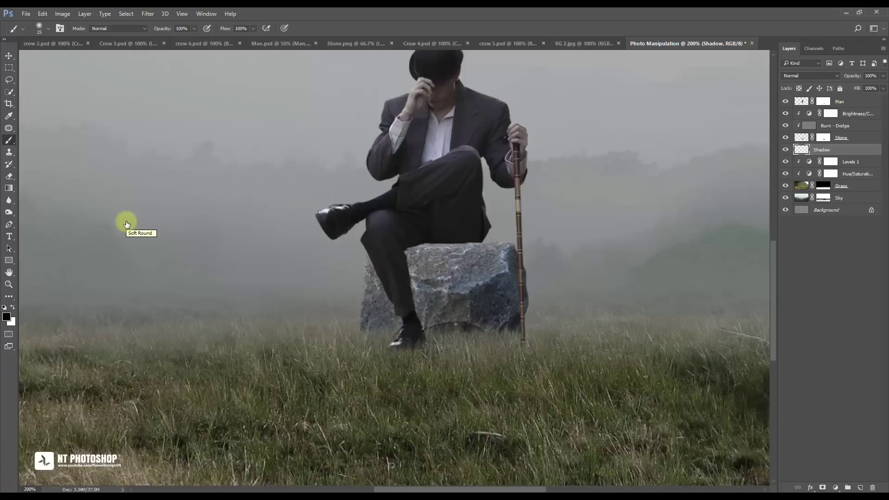
pyautogui.moveTo(194, 29); pyautogui.dragTo(159, 41)
pyautogui.click(253, 29)
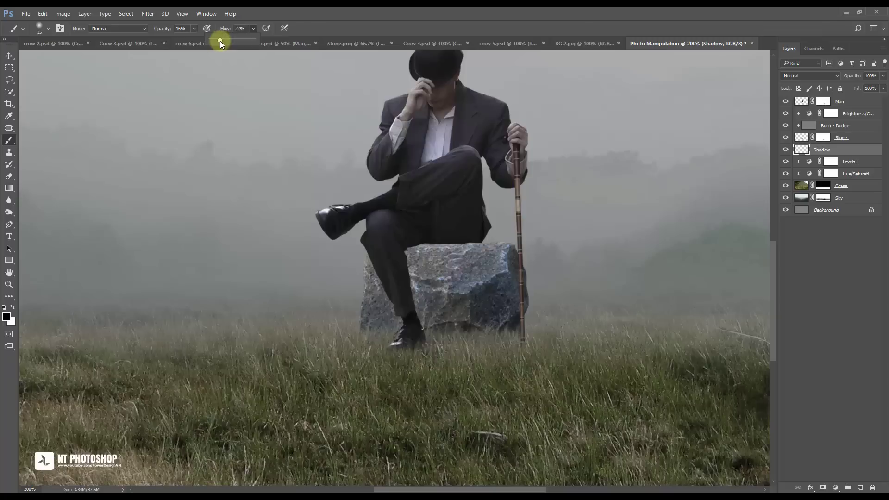
pyautogui.click(194, 28)
pyautogui.click(554, 305)
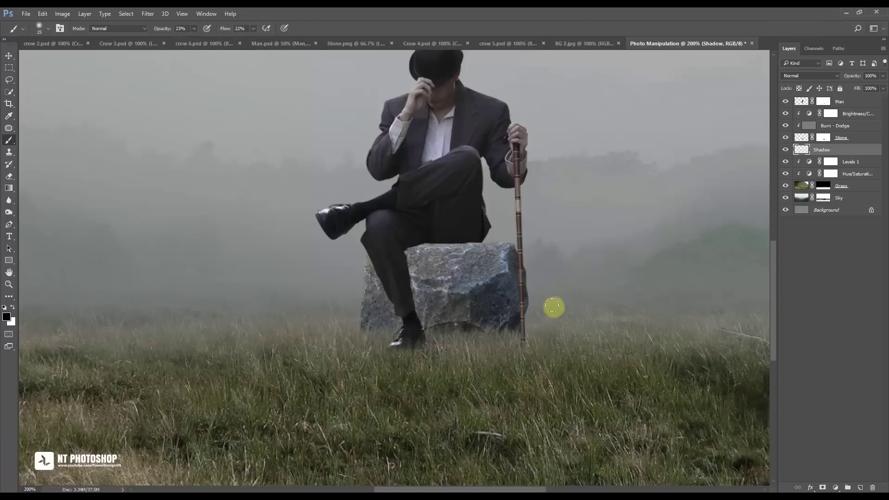
pyautogui.hotkey('ctrl', '-')
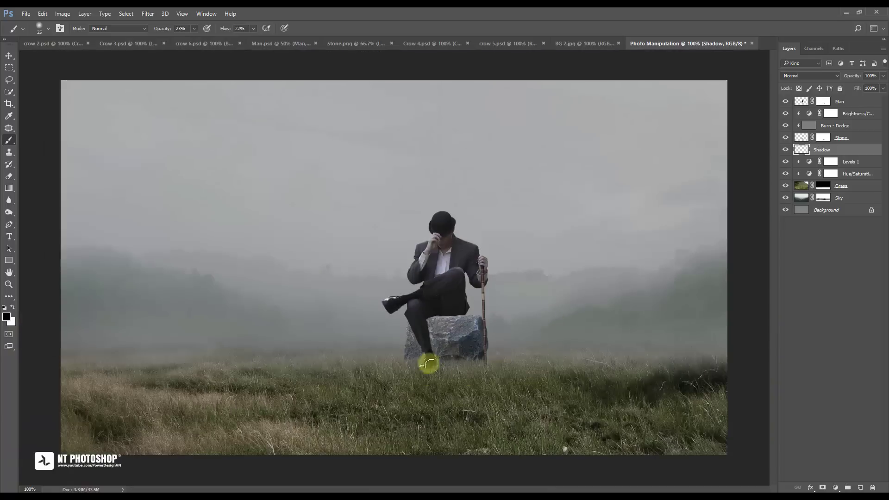
# Step: Paint a faint shadow under the rock and foot, then lower the Shadow layer to 54% opacity
pyautogui.moveTo(425, 371)
pyautogui.mouseDown()
pyautogui.moveTo(491, 362)
pyautogui.moveTo(461, 366)
pyautogui.moveTo(484, 370)
pyautogui.moveTo(421, 366)
pyautogui.moveTo(453, 375)
pyautogui.moveTo(479, 352)
pyautogui.moveTo(492, 363)
pyautogui.moveTo(470, 366)
pyautogui.moveTo(540, 388)
pyautogui.moveTo(514, 374)
pyautogui.moveTo(449, 368)
pyautogui.moveTo(492, 360)
pyautogui.moveTo(581, 383)
pyautogui.moveTo(427, 365)
pyautogui.moveTo(534, 360)
pyautogui.moveTo(473, 359)
pyautogui.moveTo(502, 377)
pyautogui.moveTo(488, 367)
pyautogui.moveTo(683, 367)
pyautogui.moveTo(439, 370)
pyautogui.moveTo(483, 383)
pyautogui.moveTo(422, 369)
pyautogui.moveTo(502, 373)
pyautogui.moveTo(510, 363)
pyautogui.moveTo(490, 367)
pyautogui.moveTo(514, 360)
pyautogui.moveTo(568, 379)
pyautogui.moveTo(585, 372)
pyautogui.moveTo(502, 282)
pyautogui.mouseUp()
pyautogui.press(']')
pyautogui.press('[')
pyautogui.hotkey('ctrl', '+')
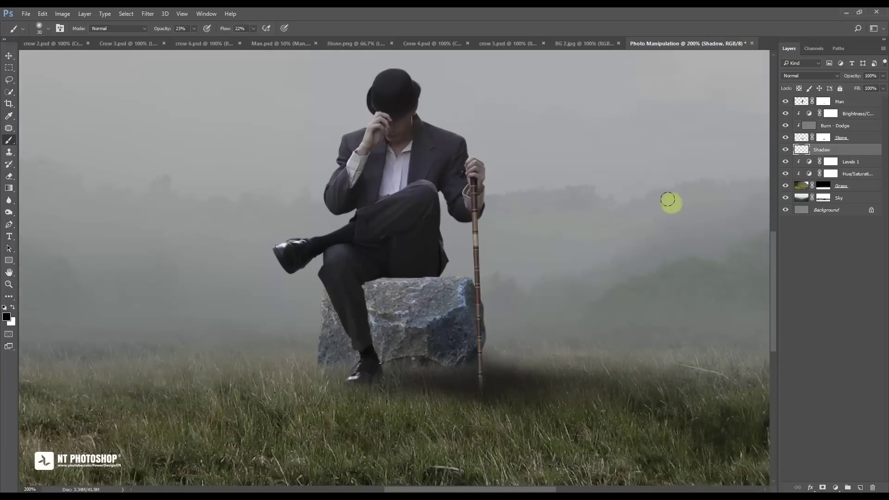
pyautogui.click(883, 76)
pyautogui.moveTo(876, 84); pyautogui.dragTo(861, 88)
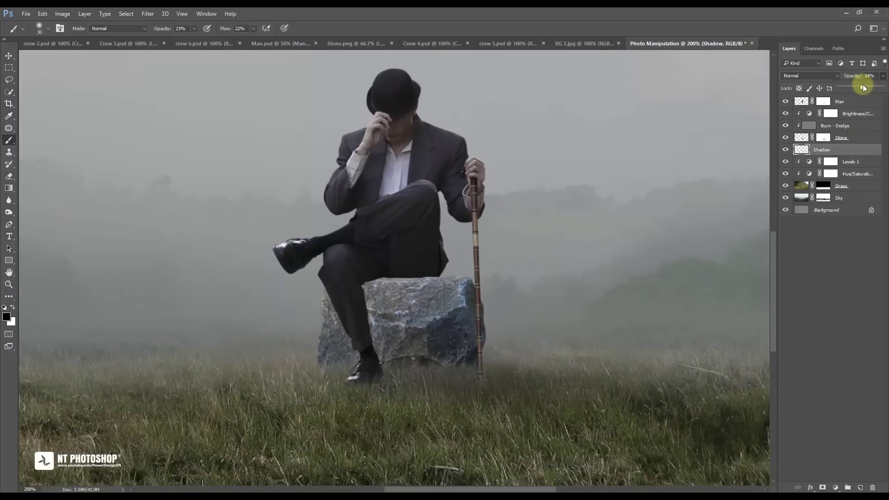
# Step: Raise the Shadow layer's opacity to 68%, toggling its visibility to compare
pyautogui.hotkey('ctrl', '-')
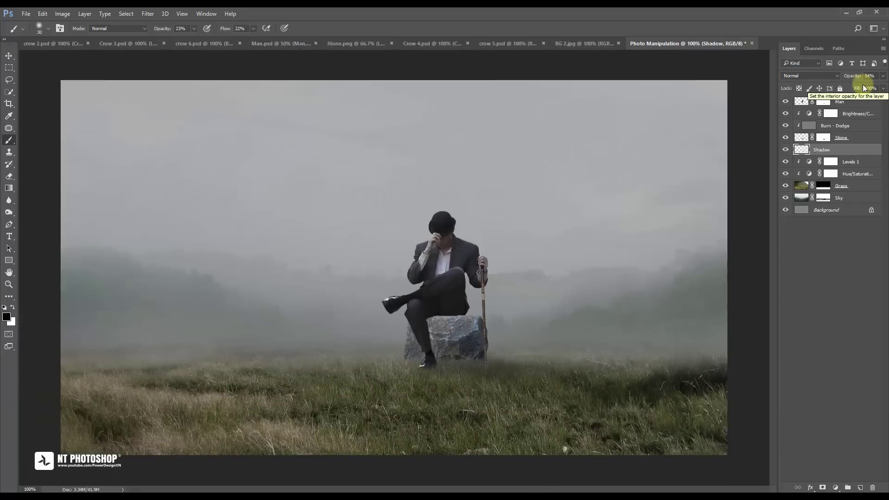
pyautogui.click(883, 76)
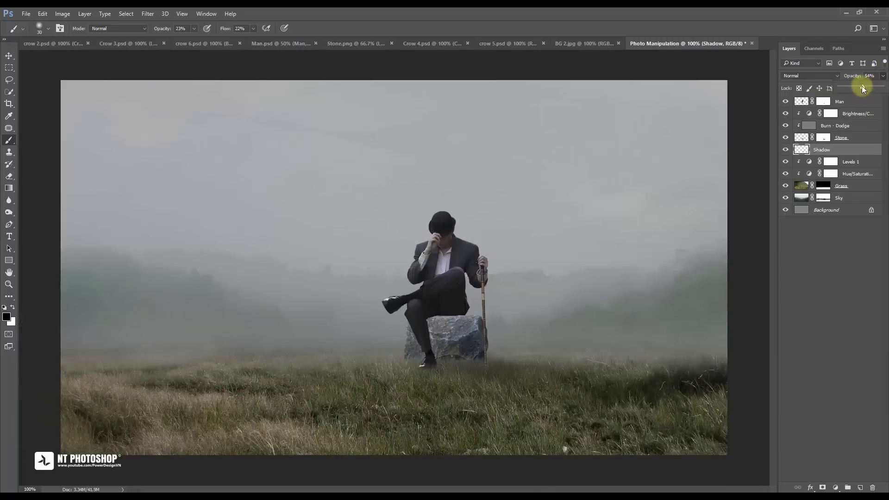
pyautogui.moveTo(862, 87); pyautogui.dragTo(876, 87)
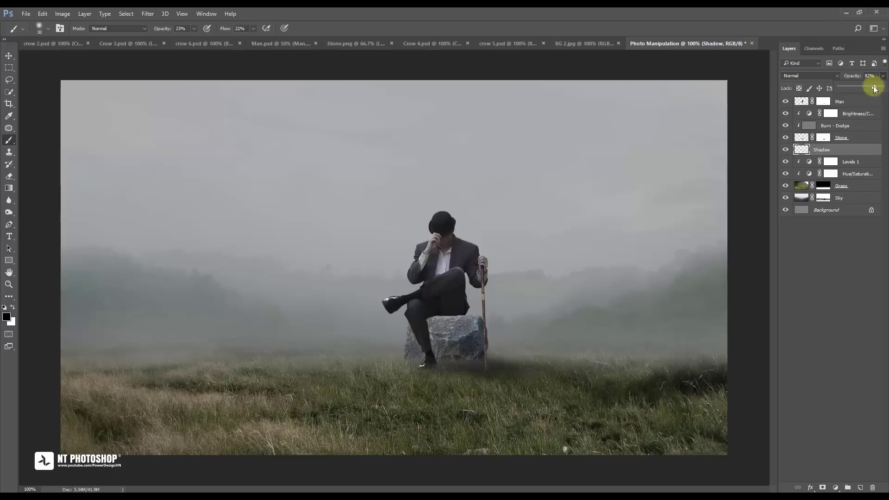
pyautogui.click(787, 150)
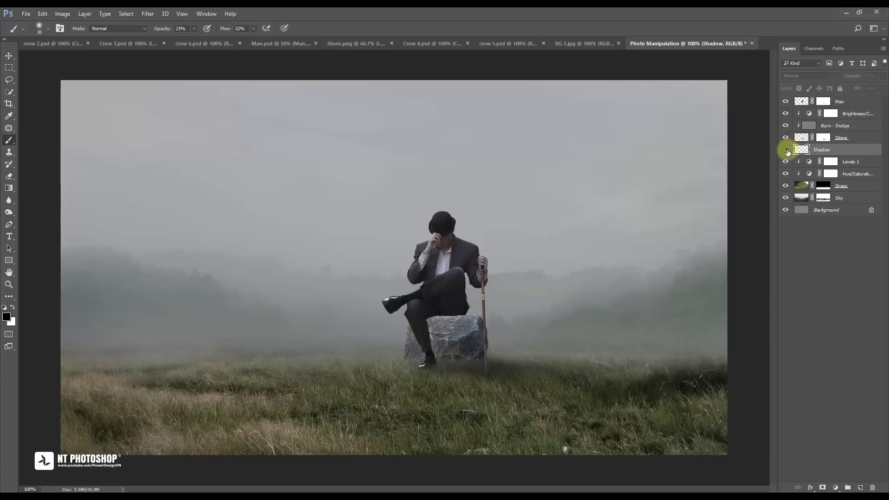
pyautogui.click(786, 150)
pyautogui.click(786, 150)
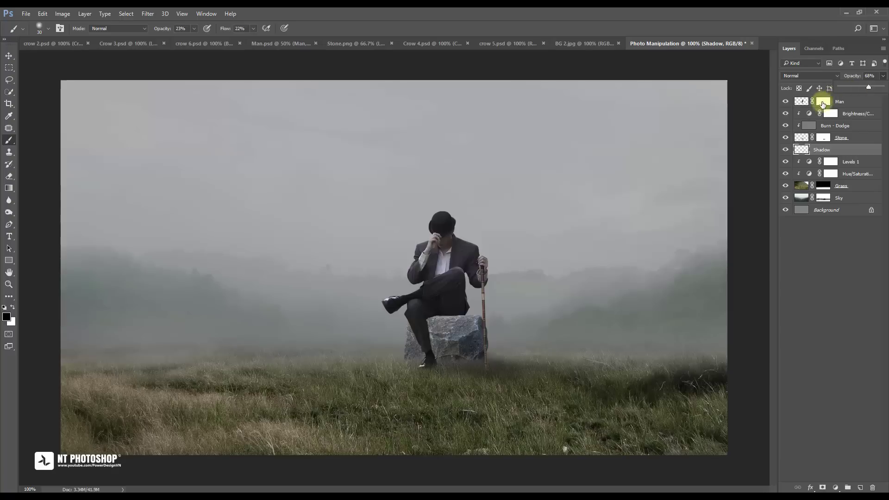
pyautogui.click(835, 276)
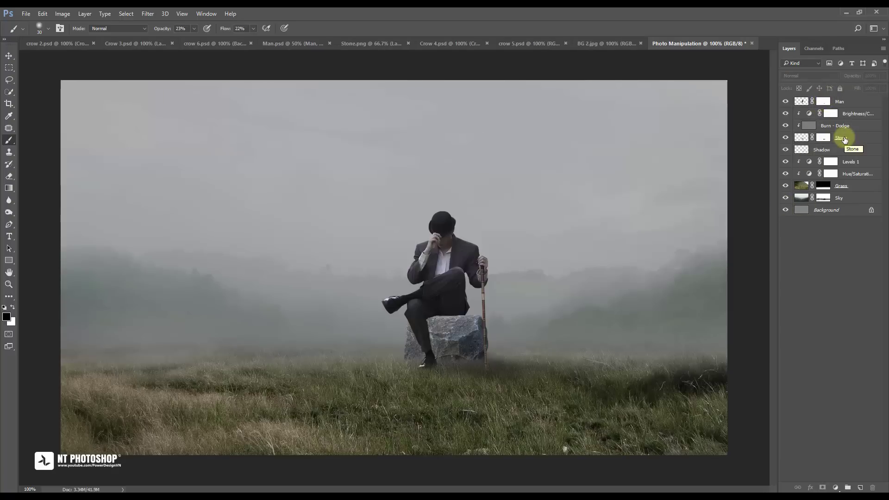
# Step: Reselect the Shadow layer and zoom in to 300% on the man and rock
pyautogui.click(844, 150)
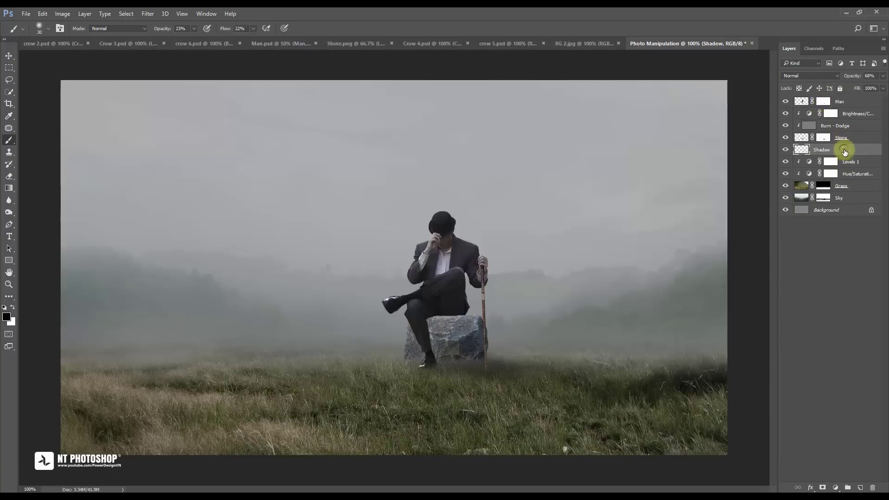
pyautogui.hotkey('ctrl', '+')
pyautogui.hotkey('ctrl', '+')
pyautogui.moveTo(625, 311)
pyautogui.mouseDown()
pyautogui.moveTo(542, 159)
pyautogui.moveTo(512, 274)
pyautogui.mouseUp()
pyautogui.hotkey('ctrl', '+')
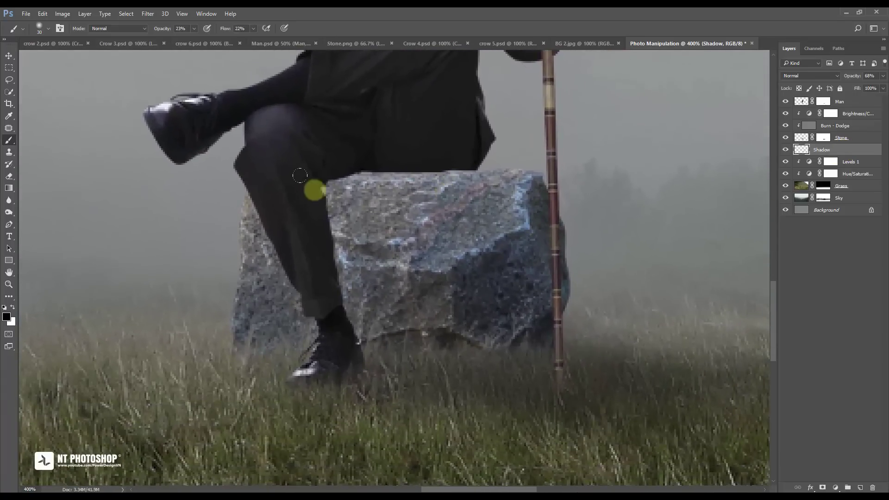
# Step: Set the brush to 38% opacity, 11% flow and size 20, targeting Brightness/Contrast 1
pyautogui.click(195, 28)
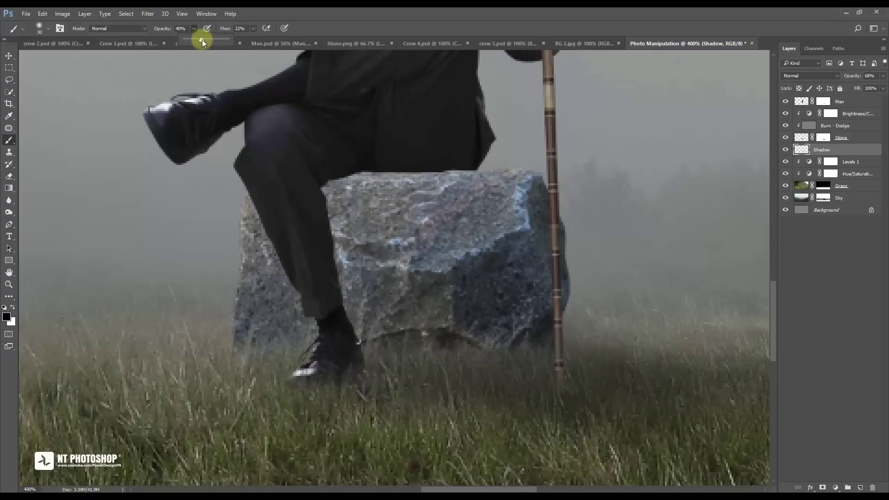
pyautogui.moveTo(206, 40); pyautogui.dragTo(248, 41)
pyautogui.click(254, 29)
pyautogui.click(194, 30)
pyautogui.moveTo(191, 43); pyautogui.dragTo(188, 44)
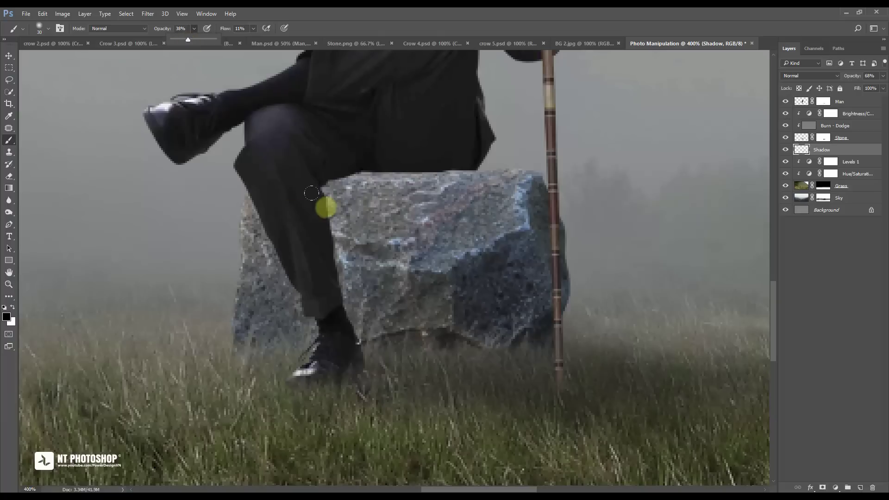
pyautogui.press('[')
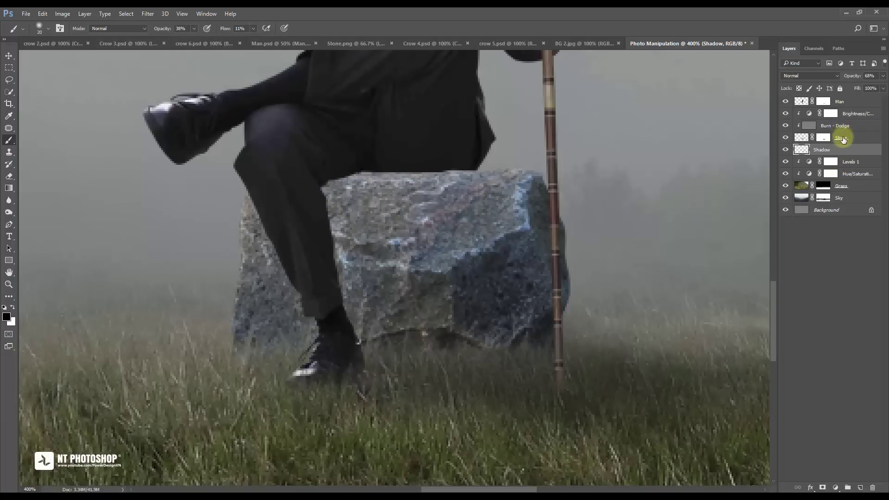
pyautogui.click(855, 113)
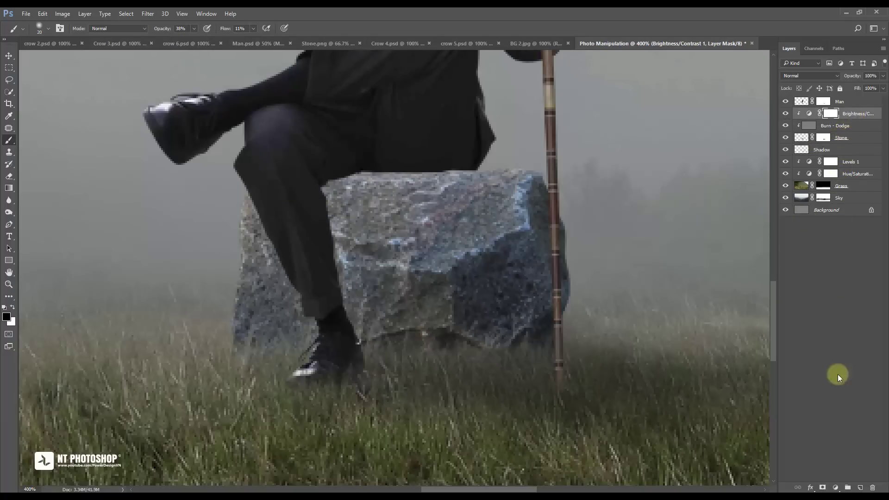
# Step: Add a Shadow 2 layer, paint soft shadow where the leg meets the stone, and compare
pyautogui.click(860, 484)
pyautogui.write('Shadow 2')
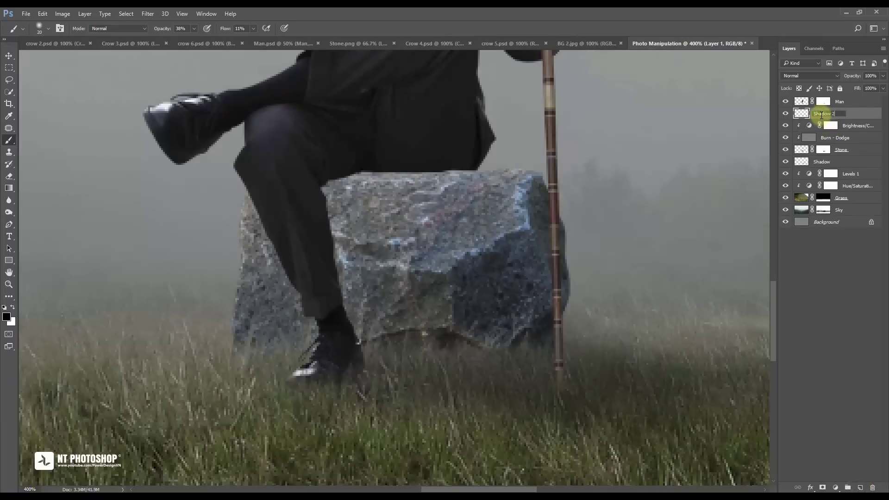
pyautogui.press('Return')
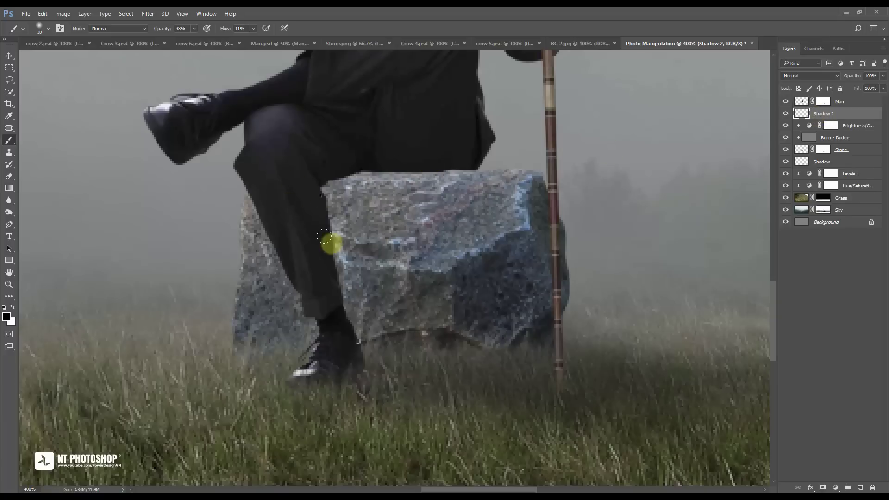
pyautogui.moveTo(324, 237)
pyautogui.mouseDown()
pyautogui.moveTo(315, 212)
pyautogui.moveTo(351, 348)
pyautogui.moveTo(348, 234)
pyautogui.moveTo(367, 359)
pyautogui.moveTo(337, 230)
pyautogui.moveTo(338, 309)
pyautogui.moveTo(311, 175)
pyautogui.moveTo(333, 248)
pyautogui.moveTo(313, 189)
pyautogui.moveTo(311, 241)
pyautogui.moveTo(321, 167)
pyautogui.moveTo(320, 302)
pyautogui.mouseUp()
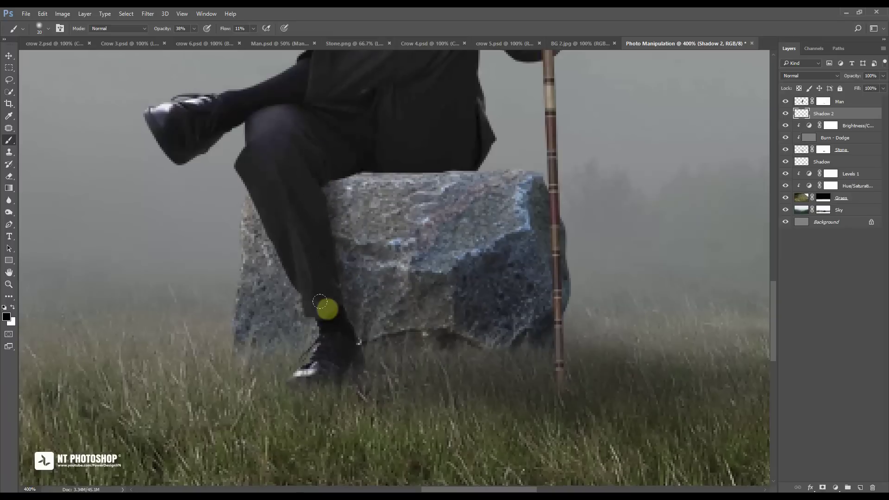
pyautogui.hotkey('ctrl', '1')
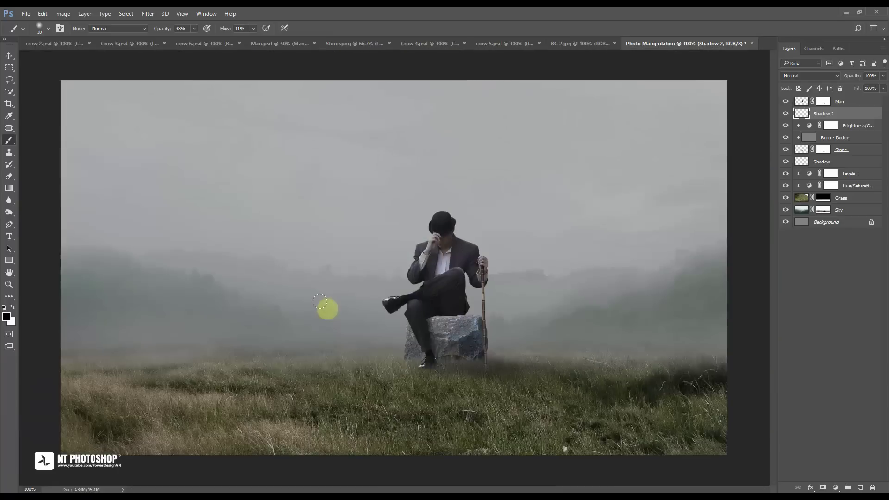
pyautogui.click(786, 115)
pyautogui.click(787, 115)
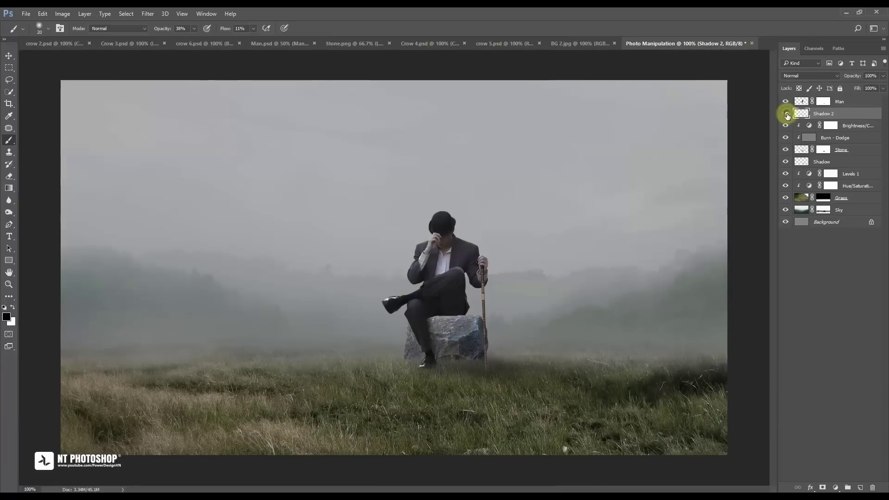
# Step: Zoom in and paint a faint size-30 shadow along the leg onto the stone
pyautogui.hotkey('ctrl', '+')
pyautogui.hotkey('ctrl', '+')
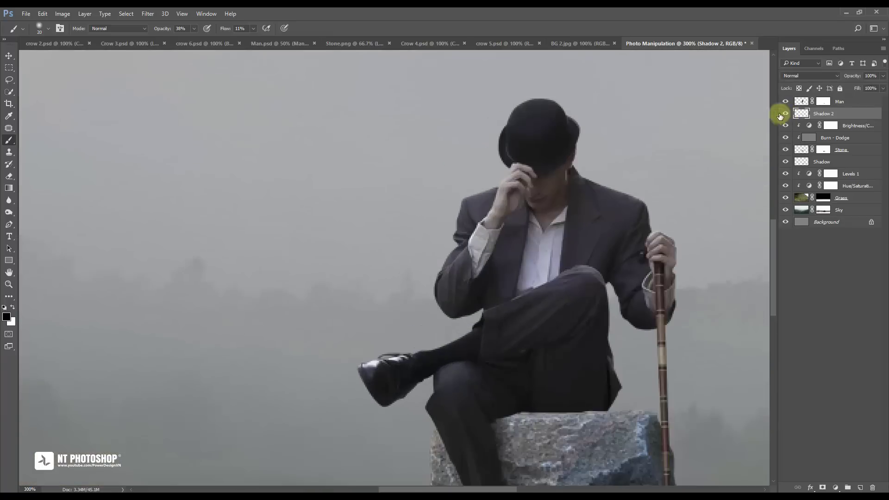
pyautogui.moveTo(507, 321)
pyautogui.mouseDown()
pyautogui.moveTo(472, 247)
pyautogui.moveTo(427, 238)
pyautogui.mouseUp()
pyautogui.hotkey('ctrl', '+')
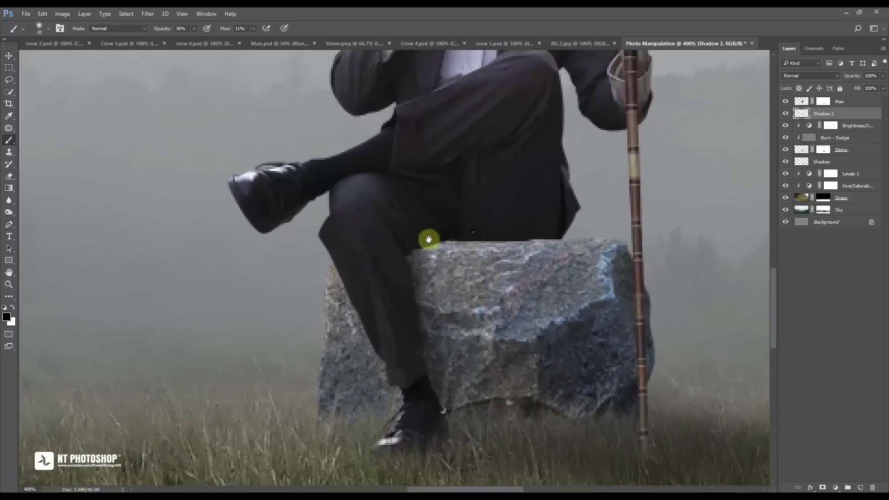
pyautogui.press(']')
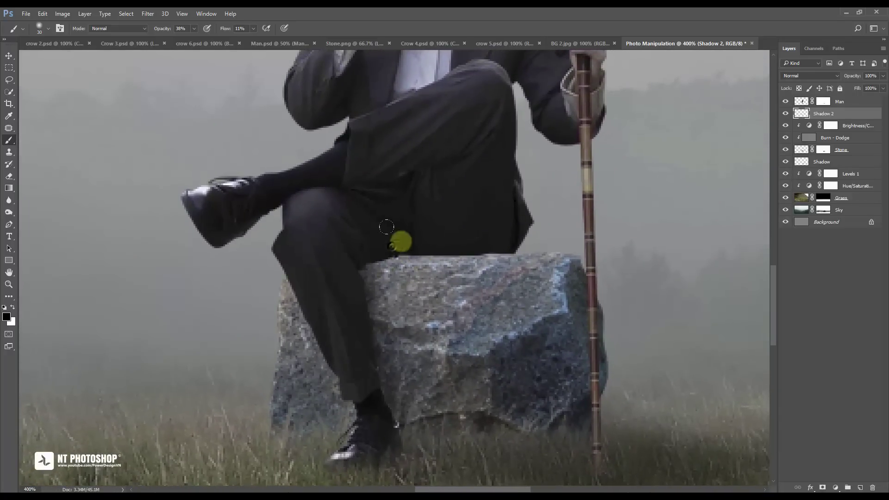
pyautogui.moveTo(376, 257)
pyautogui.mouseDown()
pyautogui.moveTo(347, 387)
pyautogui.moveTo(363, 407)
pyautogui.mouseUp()
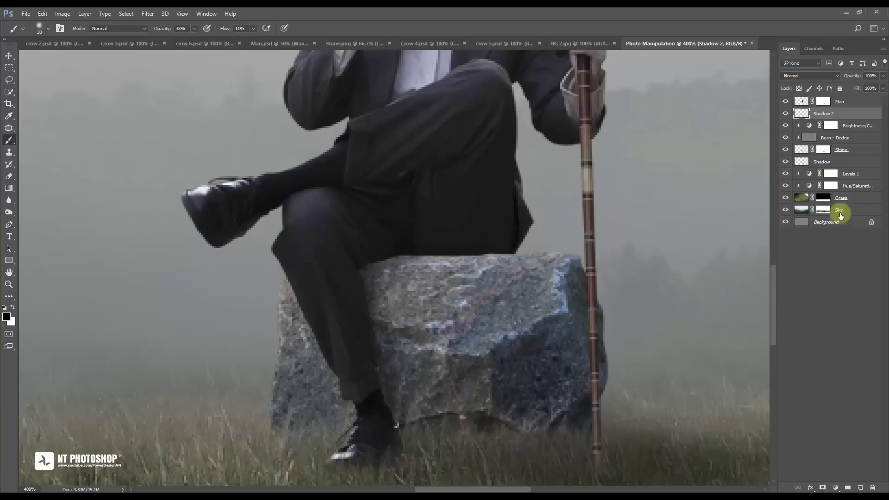
pyautogui.click(834, 138)
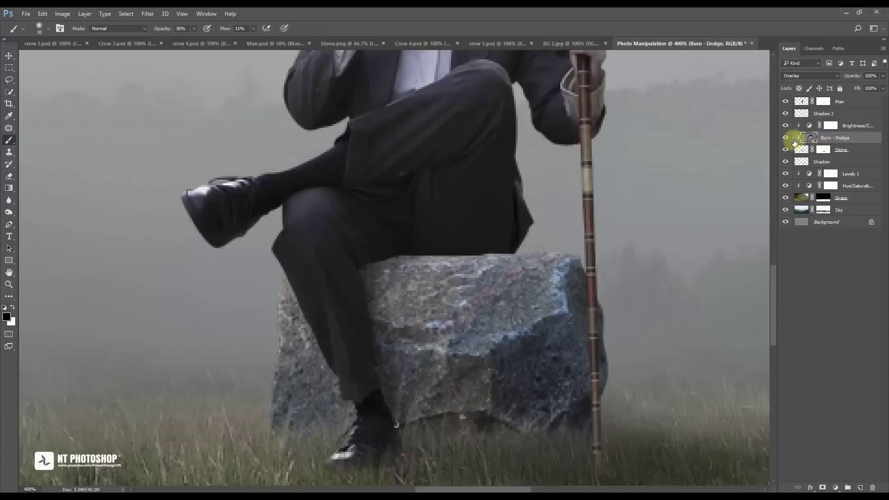
# Step: Brighten the top of the rock with Dodge strokes on the Burn - Dodge layer
pyautogui.click(9, 212)
pyautogui.moveTo(453, 368); pyautogui.dragTo(454, 302)
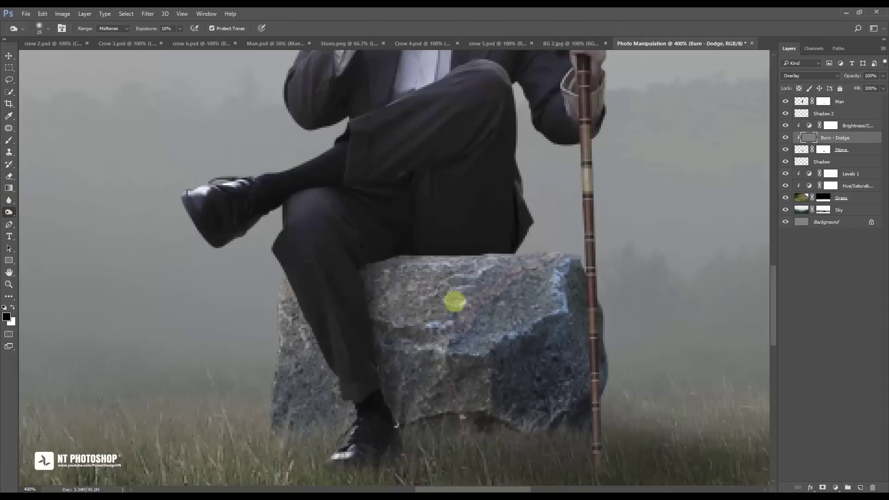
pyautogui.scroll(-3, 443, 291)
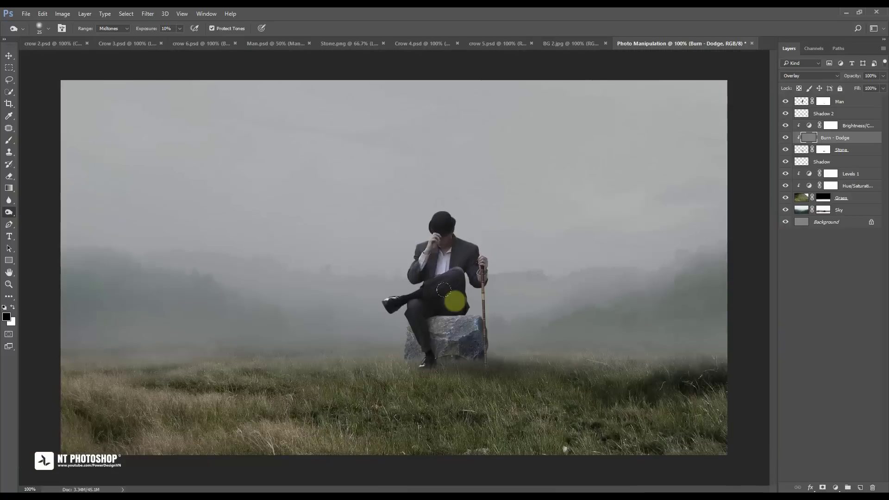
pyautogui.scroll(1, 459, 320)
pyautogui.scroll(1, 461, 324)
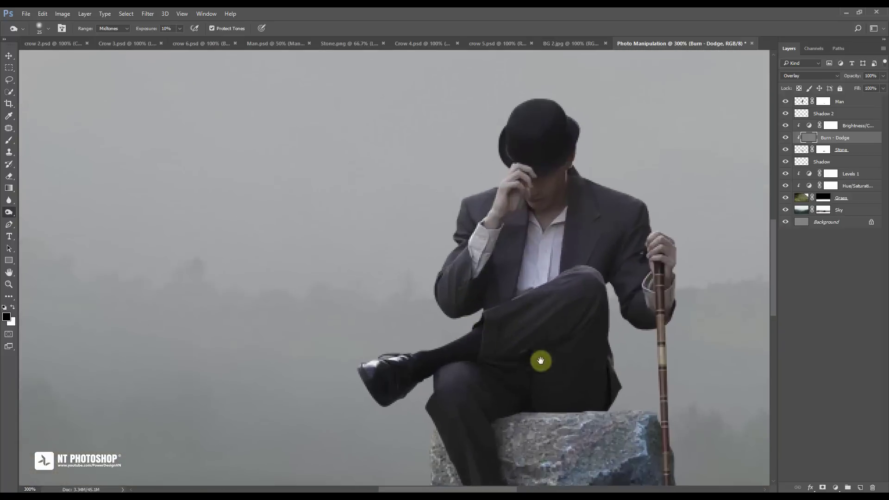
pyautogui.moveTo(541, 362); pyautogui.dragTo(433, 225)
pyautogui.moveTo(422, 264)
pyautogui.mouseDown()
pyautogui.moveTo(424, 290)
pyautogui.moveTo(397, 291)
pyautogui.moveTo(444, 290)
pyautogui.moveTo(429, 280)
pyautogui.moveTo(447, 266)
pyautogui.moveTo(498, 276)
pyautogui.moveTo(454, 301)
pyautogui.moveTo(446, 270)
pyautogui.moveTo(415, 285)
pyautogui.moveTo(441, 292)
pyautogui.moveTo(530, 273)
pyautogui.moveTo(452, 318)
pyautogui.moveTo(402, 297)
pyautogui.moveTo(453, 350)
pyautogui.moveTo(470, 280)
pyautogui.mouseUp()
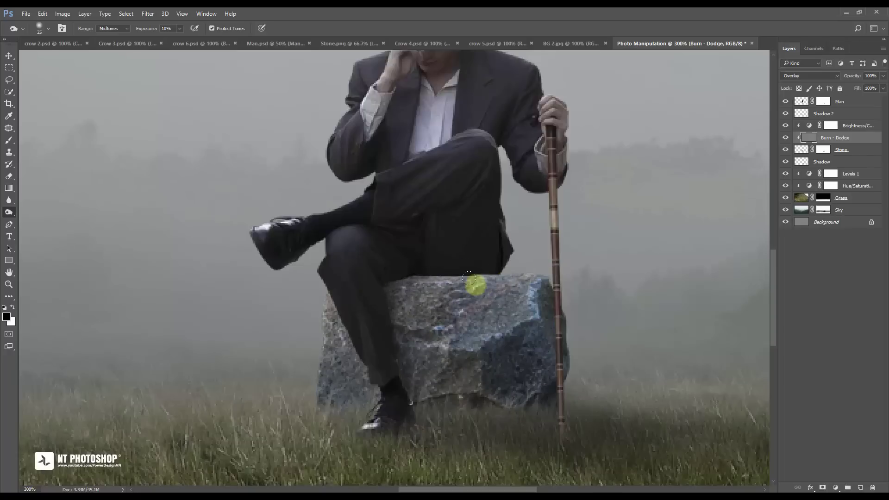
# Step: Toggle the Burn - Dodge layer to compare, then target the Man layer with the Move tool
pyautogui.scroll(-2, 469, 279)
pyautogui.scroll(-1, 477, 284)
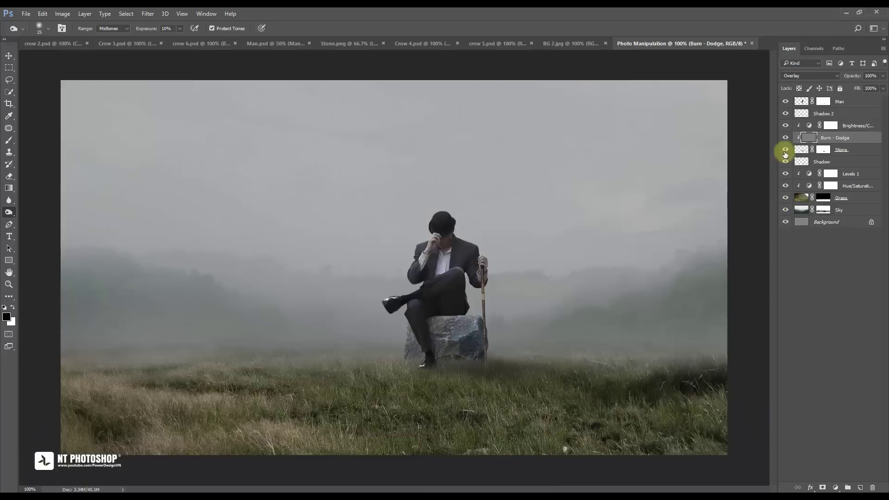
pyautogui.click(785, 138)
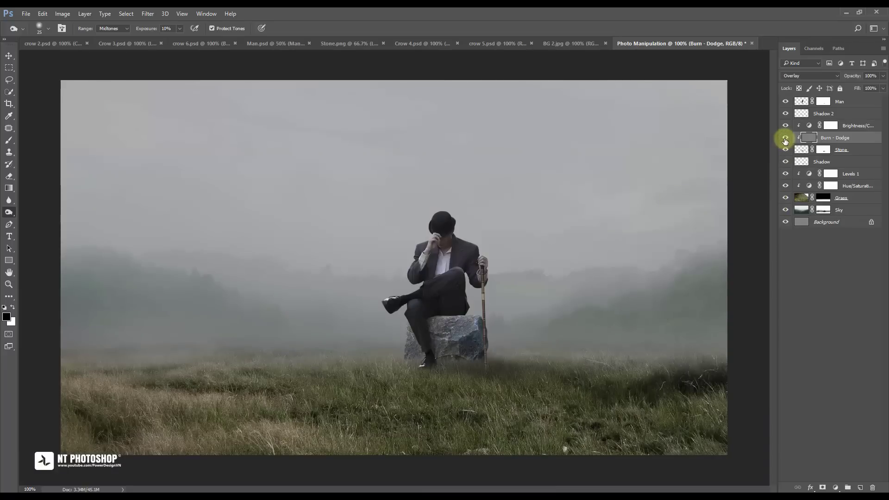
pyautogui.click(799, 259)
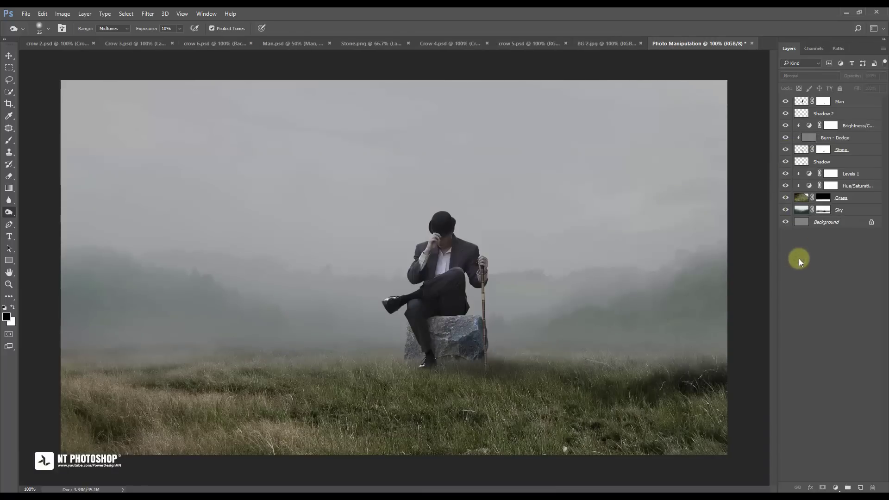
pyautogui.press('v')
pyautogui.click(854, 102)
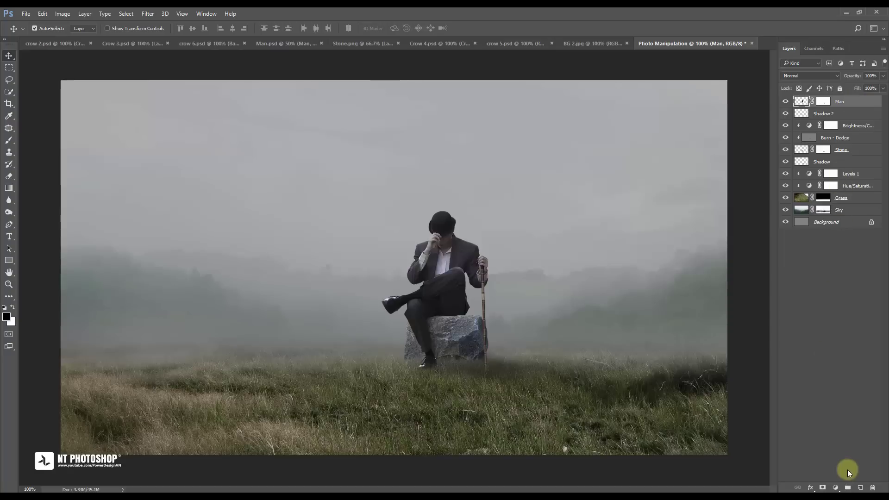
# Step: Add a Curves adjustment above Man with the curve pulled down to darken the image
pyautogui.click(837, 487)
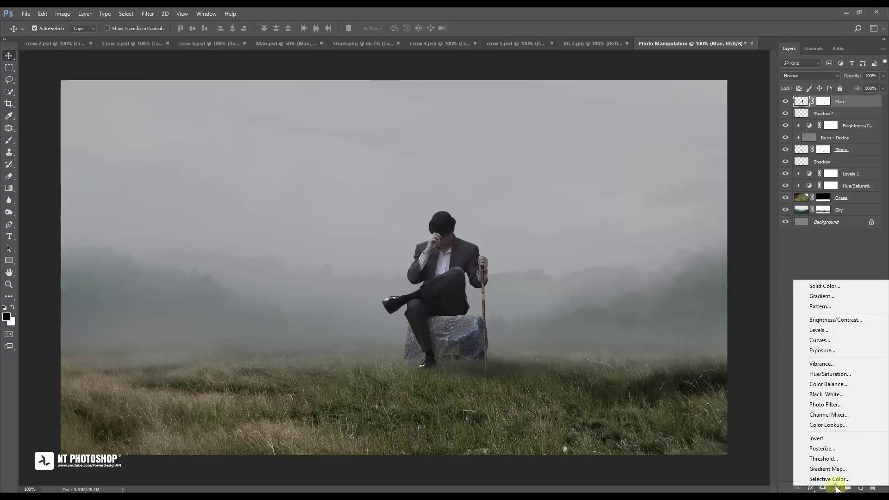
pyautogui.click(848, 341)
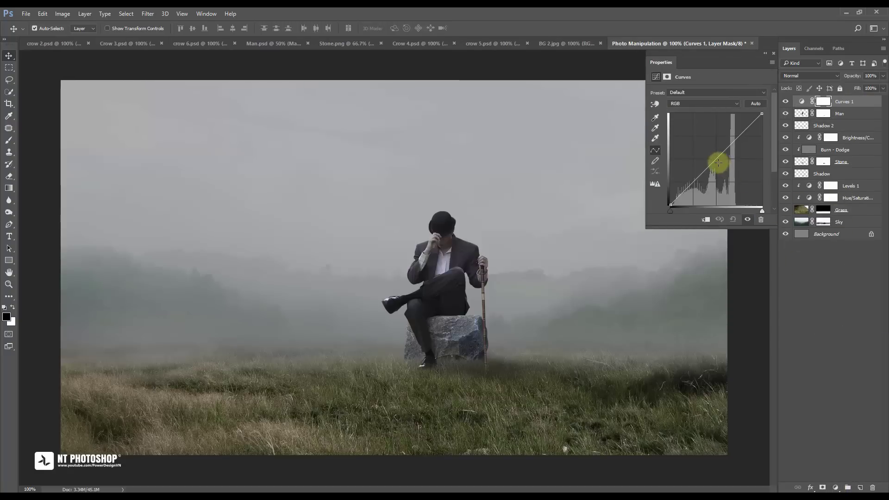
pyautogui.moveTo(717, 162); pyautogui.dragTo(716, 166)
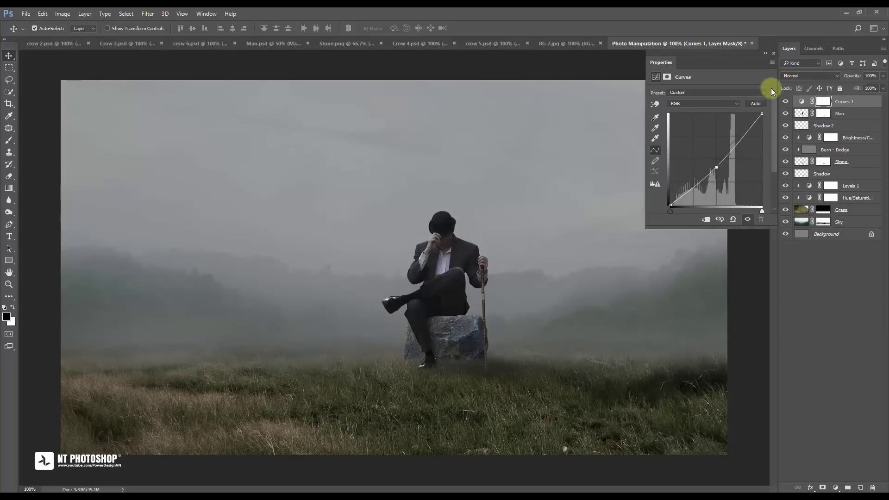
pyautogui.click(772, 55)
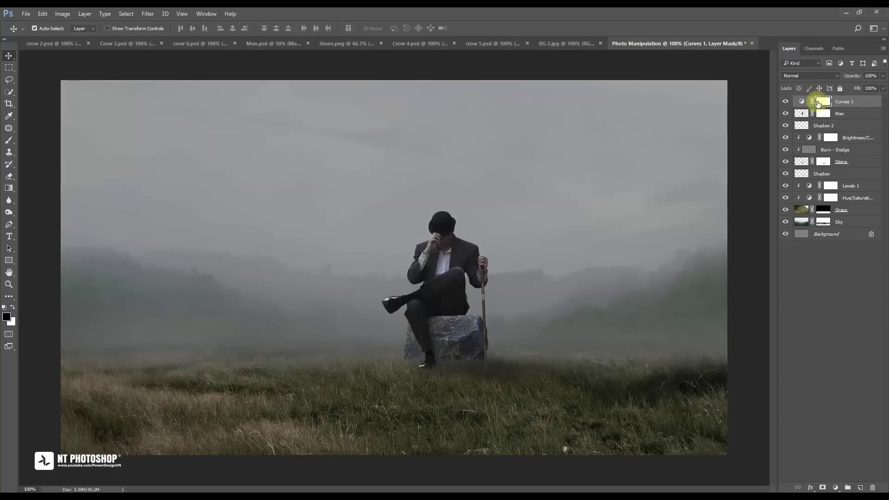
# Step: Paint the Curves 1 mask with a size-480 soft brush around the man, then compare
pyautogui.click(10, 141)
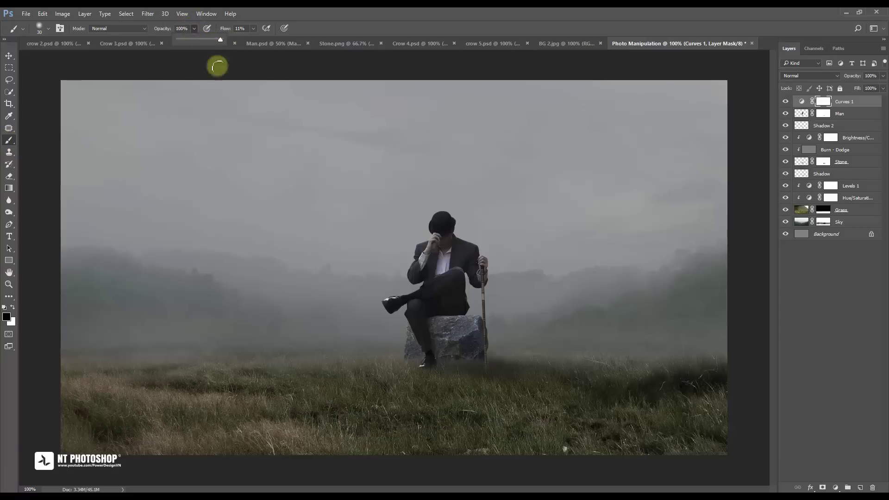
pyautogui.click(254, 29)
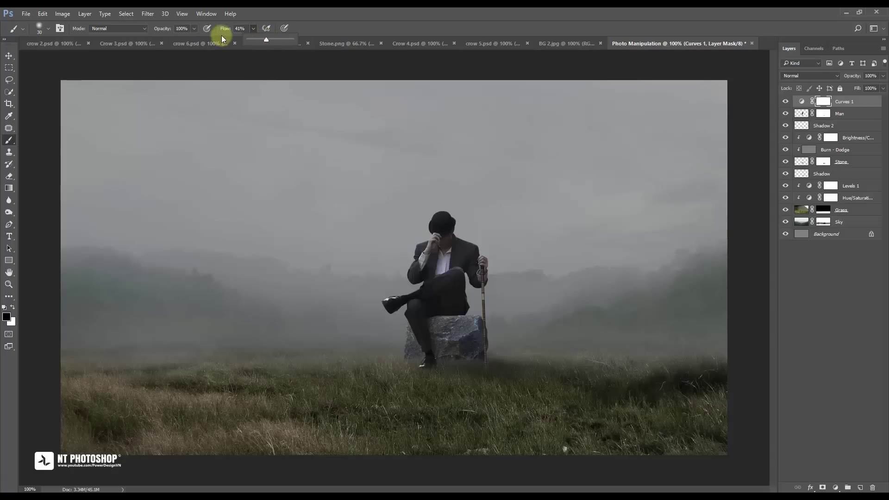
pyautogui.click(194, 30)
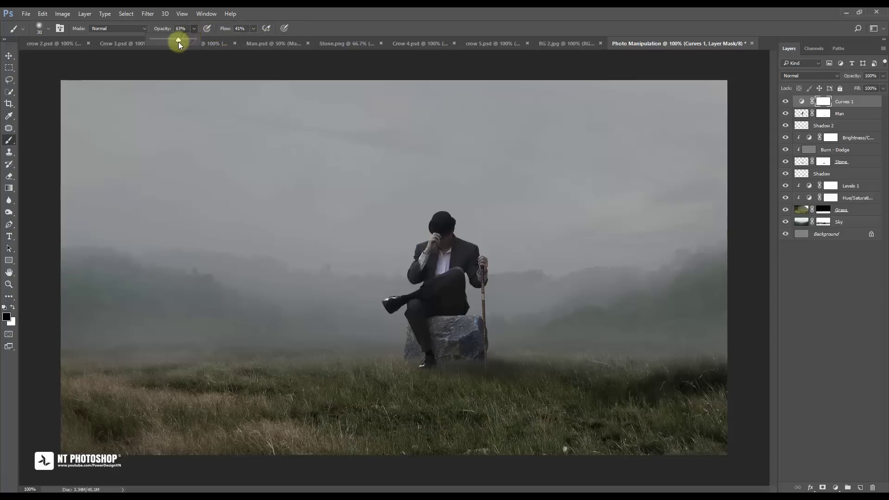
pyautogui.keyDown('alt'); pyautogui.rightClick(413, 239); pyautogui.keyUp('alt')
pyautogui.moveTo(428, 239)
pyautogui.mouseDown()
pyautogui.moveTo(463, 255)
pyautogui.moveTo(550, 189)
pyautogui.moveTo(409, 185)
pyautogui.moveTo(692, 98)
pyautogui.moveTo(491, 266)
pyautogui.moveTo(391, 277)
pyautogui.moveTo(278, 377)
pyautogui.moveTo(234, 371)
pyautogui.moveTo(318, 344)
pyautogui.moveTo(468, 337)
pyautogui.moveTo(599, 315)
pyautogui.moveTo(232, 349)
pyautogui.moveTo(266, 371)
pyautogui.moveTo(241, 357)
pyautogui.moveTo(484, 291)
pyautogui.moveTo(582, 288)
pyautogui.moveTo(560, 272)
pyautogui.moveTo(452, 281)
pyautogui.moveTo(401, 274)
pyautogui.moveTo(469, 212)
pyautogui.mouseUp()
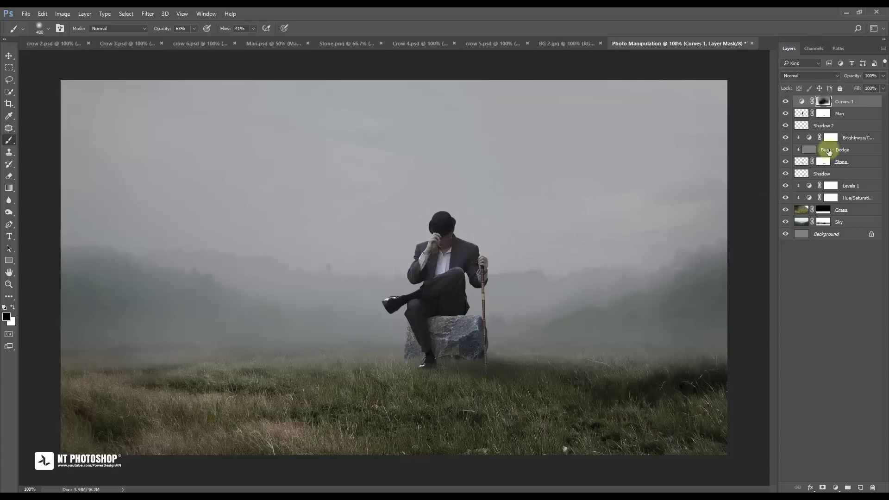
pyautogui.click(786, 102)
pyautogui.click(786, 101)
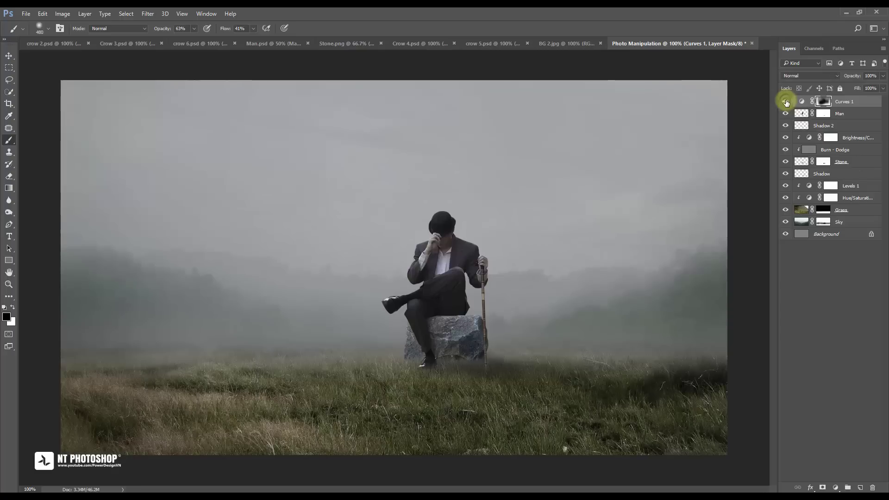
pyautogui.click(9, 56)
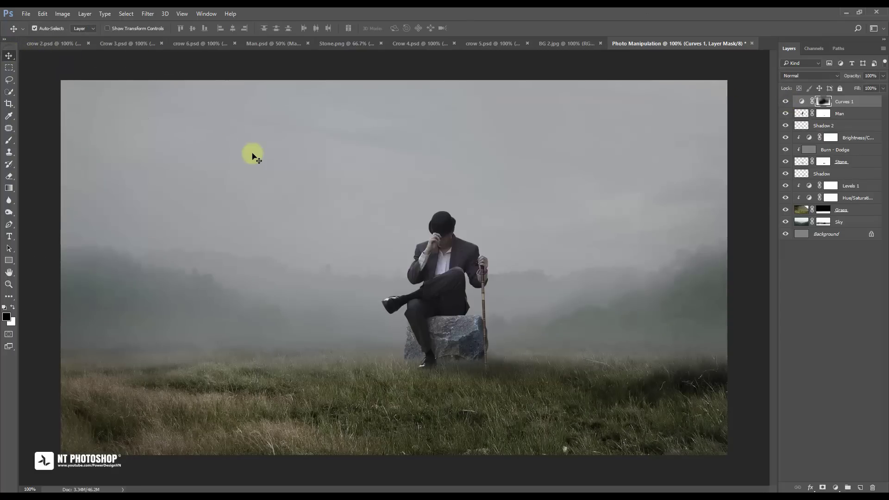
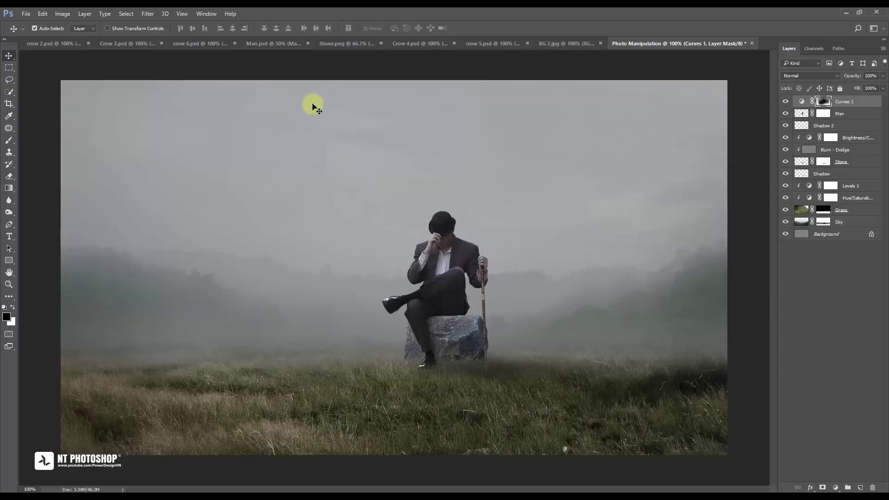
# Step: Bring the cut-out Crow 2 from crow 2.psd into the composite with its sky hidden
pyautogui.click(48, 44)
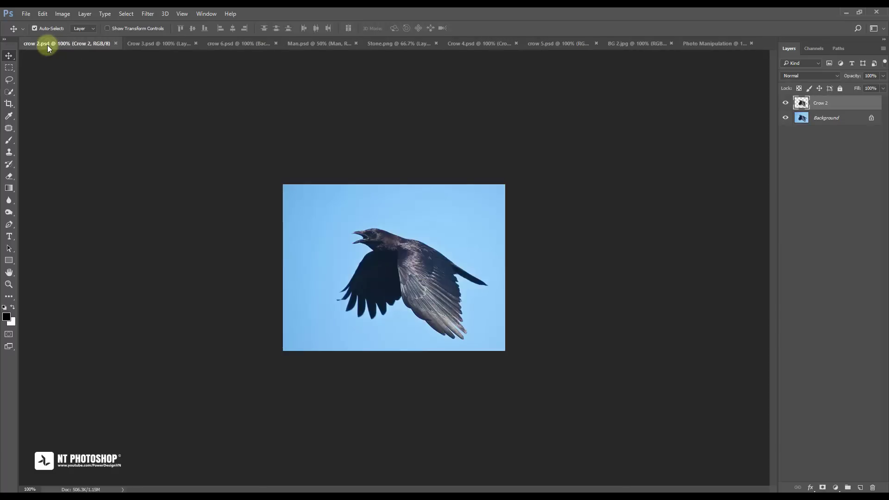
pyautogui.click(787, 119)
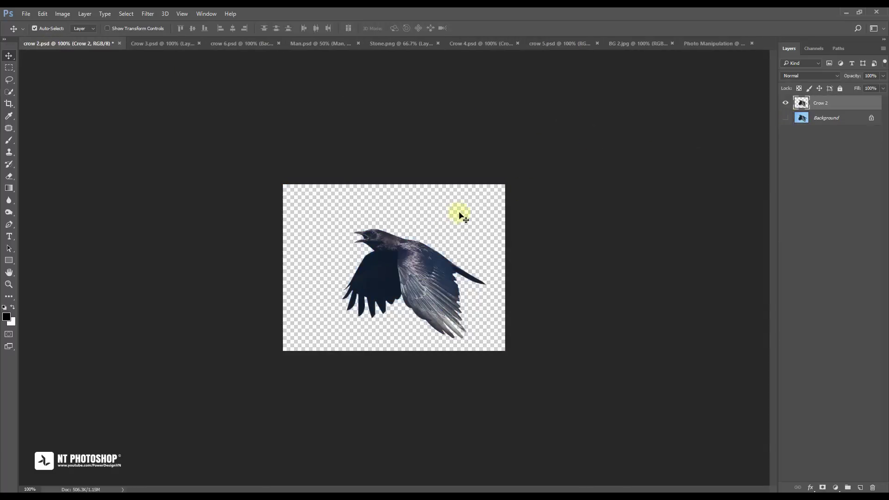
pyautogui.moveTo(426, 271)
pyautogui.mouseDown()
pyautogui.moveTo(703, 47)
pyautogui.moveTo(585, 163)
pyautogui.mouseUp()
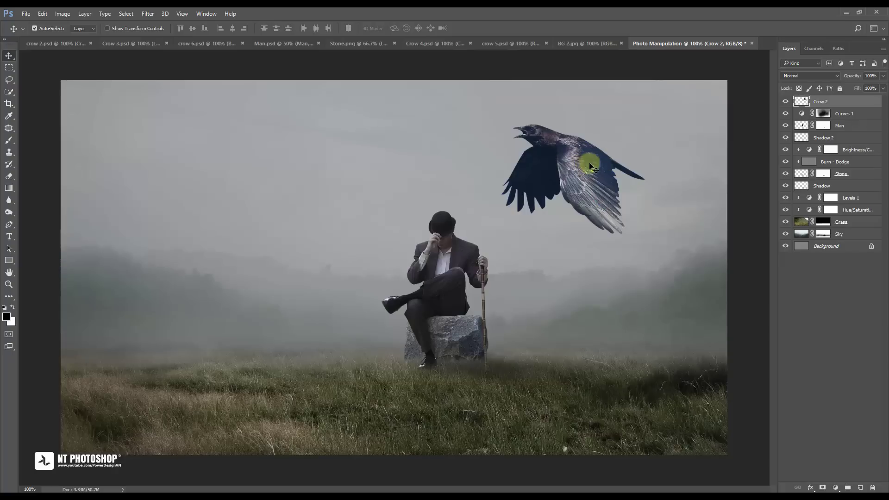
pyautogui.click(566, 172)
# Step: Flip Crow 2 horizontally and shrink it into the upper right sky
pyautogui.hotkey('ctrl', 't')
pyautogui.rightClick(586, 174)
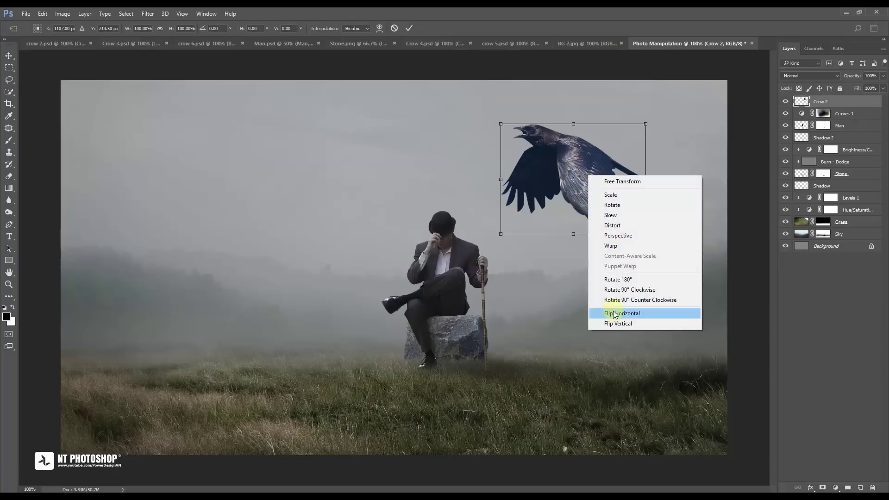
pyautogui.click(612, 311)
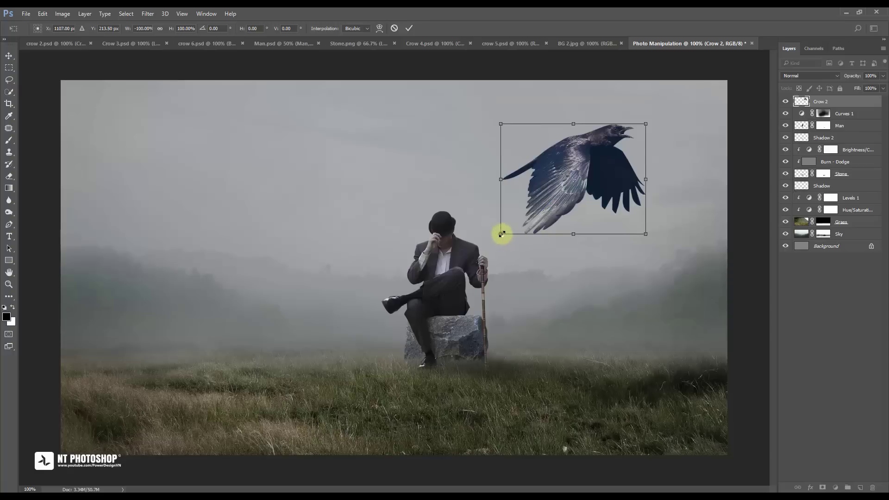
pyautogui.moveTo(502, 234)
pyautogui.mouseDown()
pyautogui.moveTo(596, 172)
pyautogui.moveTo(542, 211)
pyautogui.mouseUp()
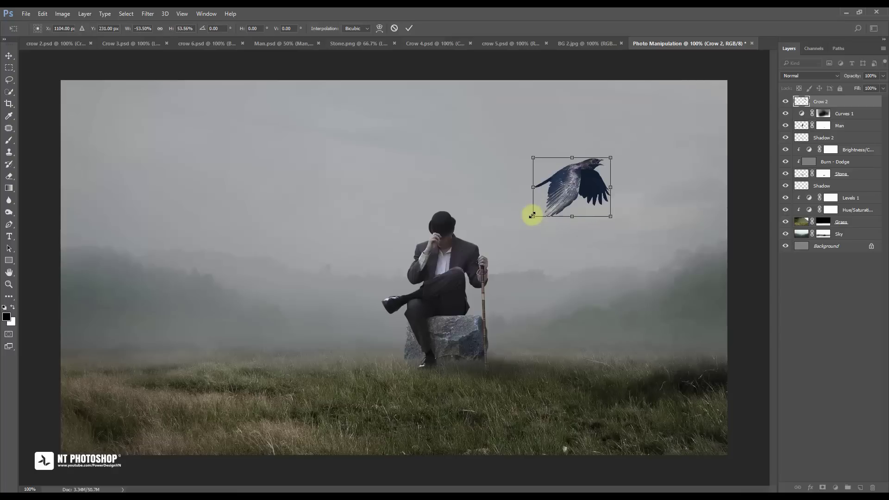
pyautogui.moveTo(533, 215); pyautogui.dragTo(586, 175)
pyautogui.click(409, 29)
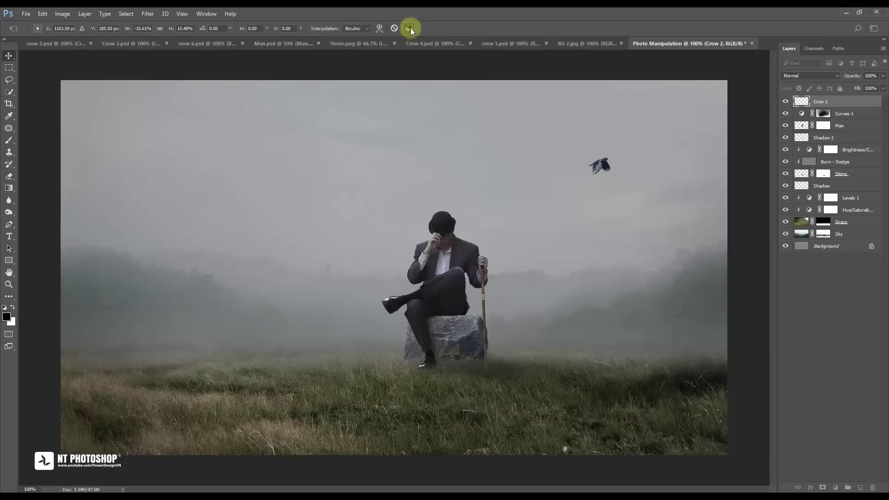
# Step: Fade Crow 2 to 23% opacity and nudge it slightly left
pyautogui.click(884, 75)
pyautogui.moveTo(884, 87); pyautogui.dragTo(850, 87)
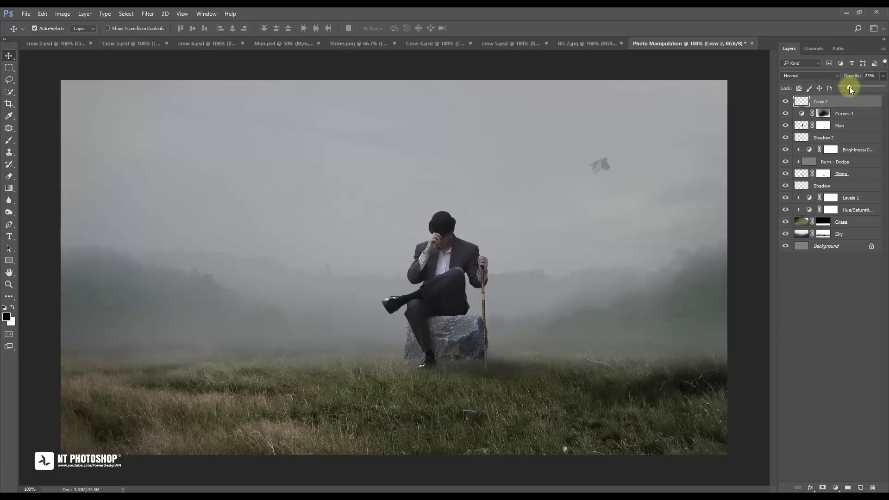
pyautogui.moveTo(600, 168); pyautogui.dragTo(544, 156)
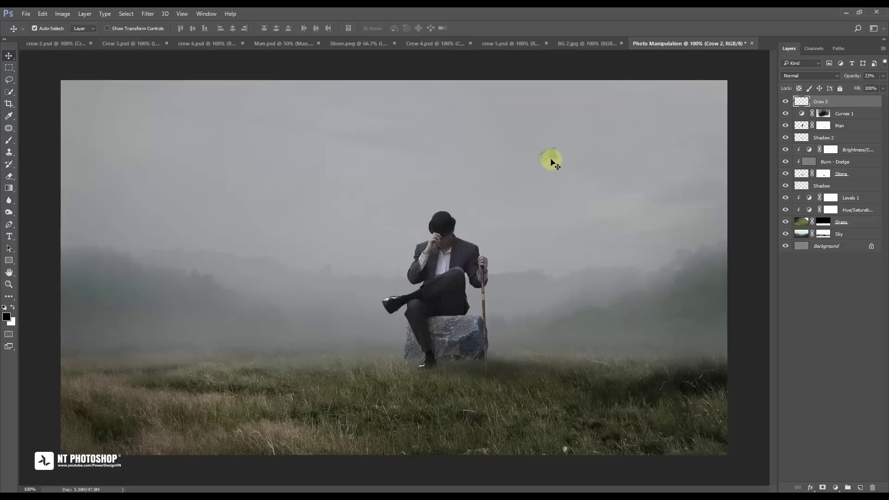
pyautogui.click(799, 274)
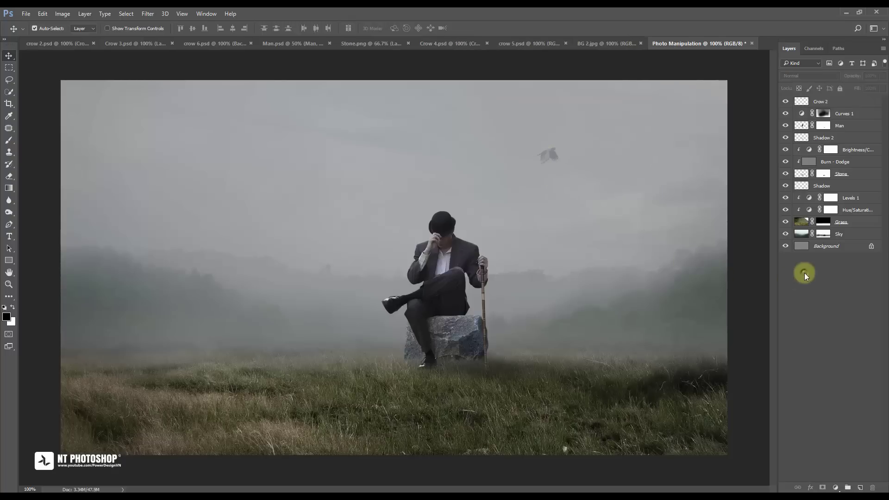
pyautogui.click(843, 105)
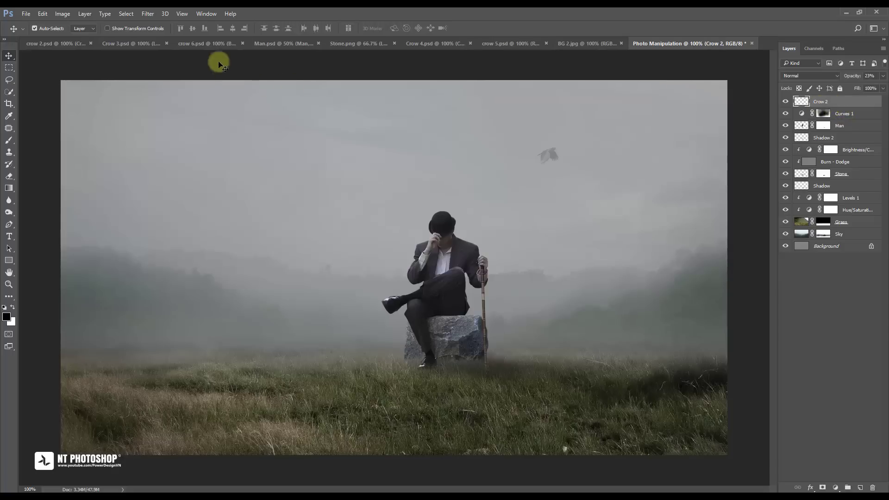
# Step: Soften Crow 2 with a 0° motion blur of 10 pixels, then bring up the Crow 3 image
pyautogui.click(148, 14)
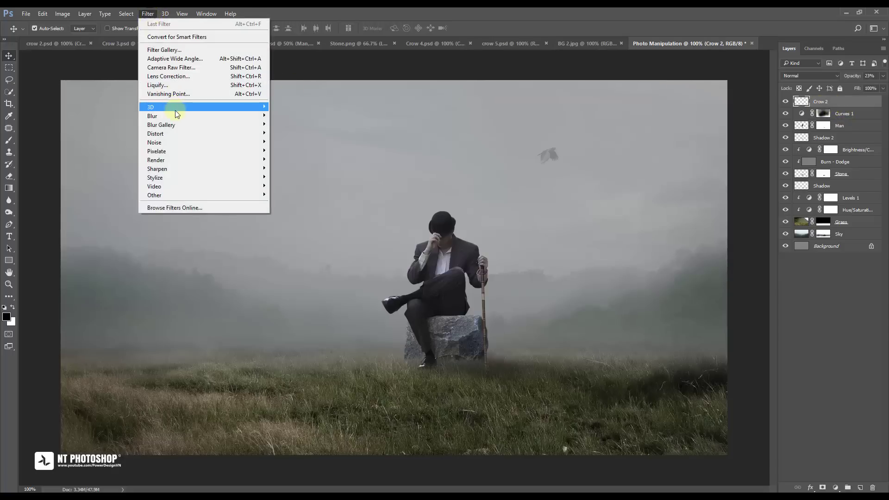
pyautogui.moveTo(153, 116)
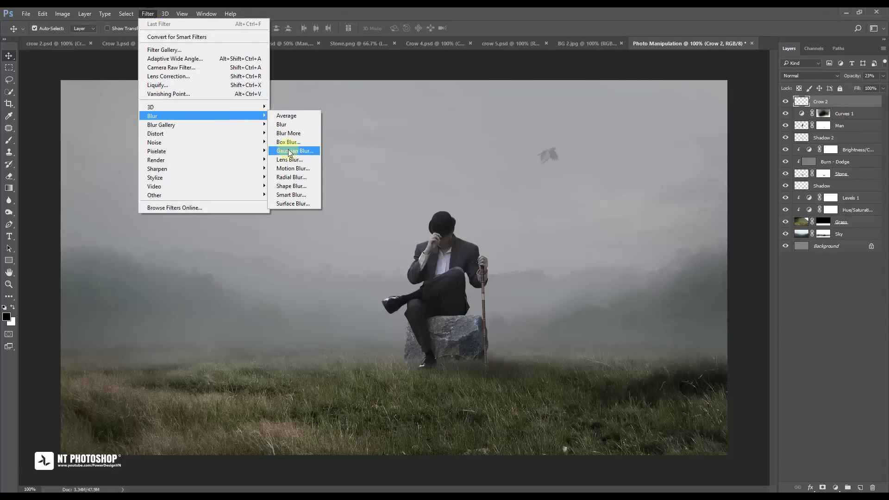
pyautogui.click(291, 168)
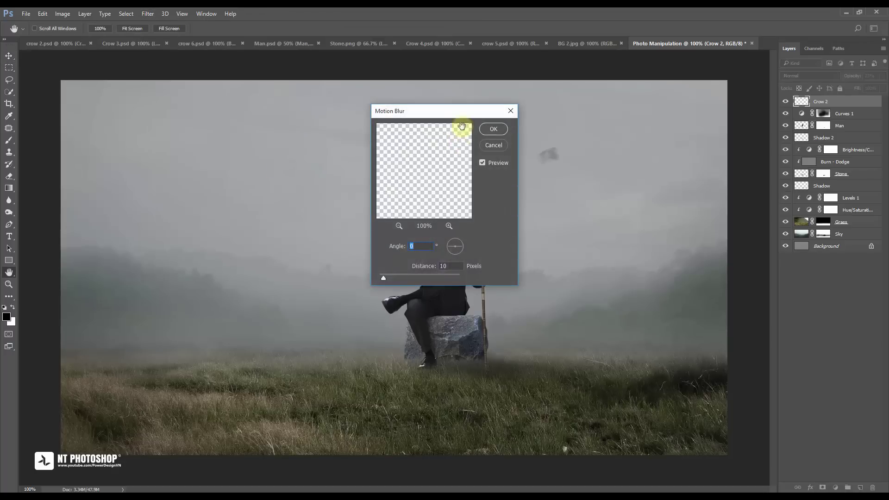
pyautogui.moveTo(446, 113); pyautogui.dragTo(280, 117)
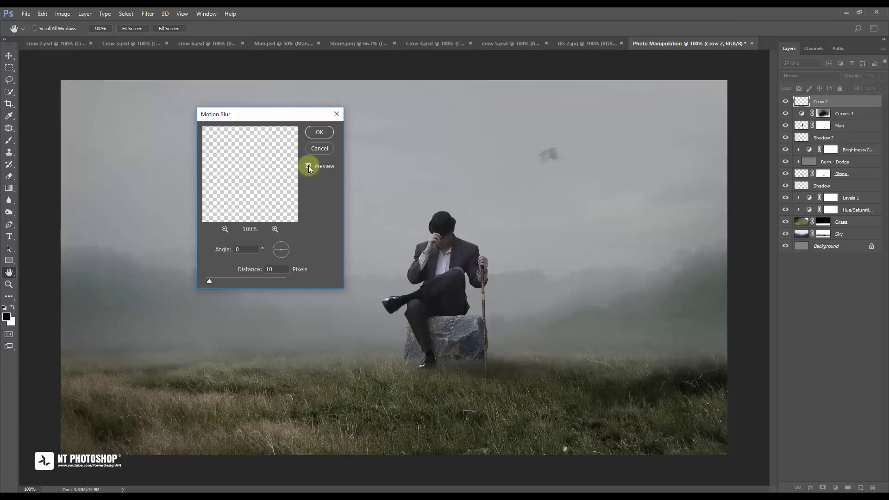
pyautogui.click(320, 132)
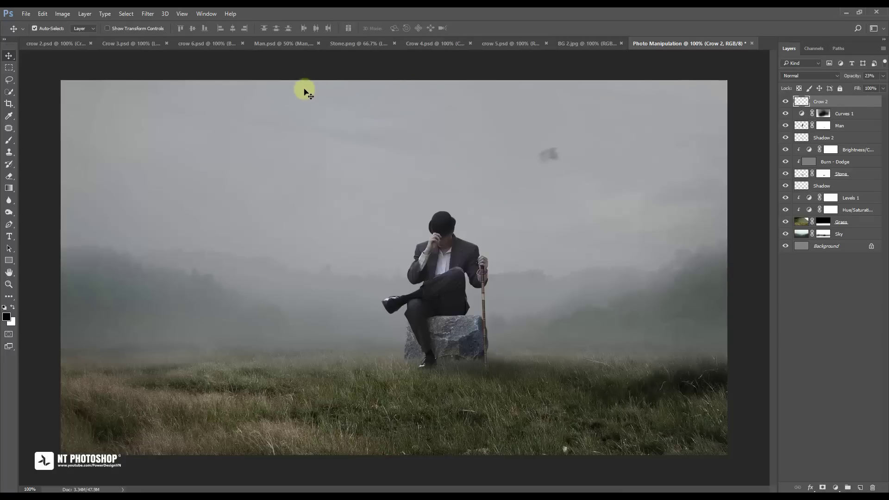
pyautogui.click(135, 44)
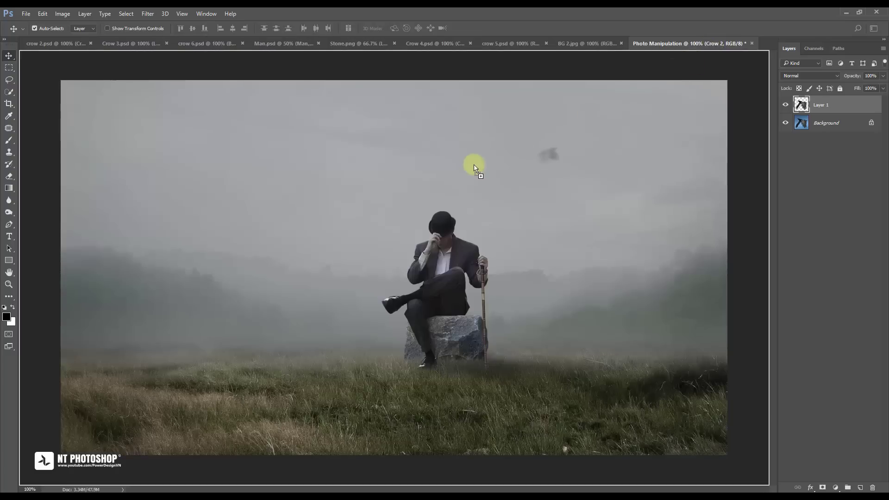
# Step: Bring the second crow into the composite as a layer named Crow 3
pyautogui.moveTo(711, 47); pyautogui.dragTo(476, 163)
pyautogui.write('Crow')
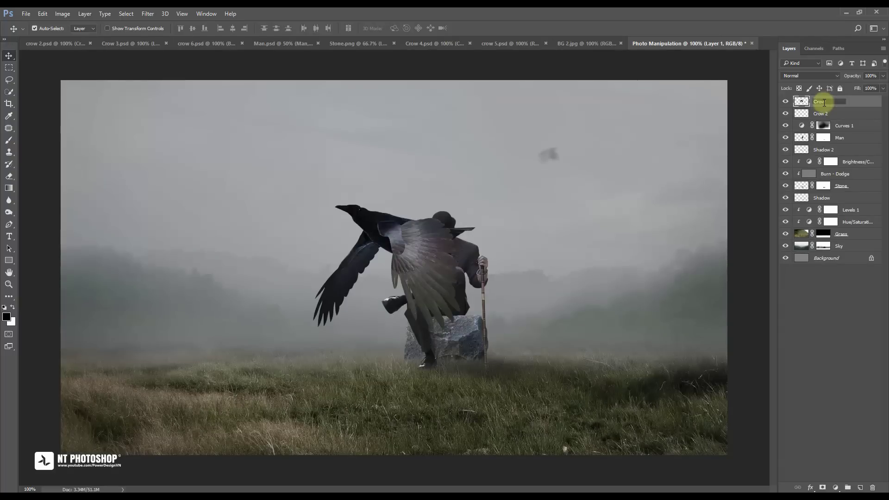
pyautogui.write(' 3')
pyautogui.press('Return')
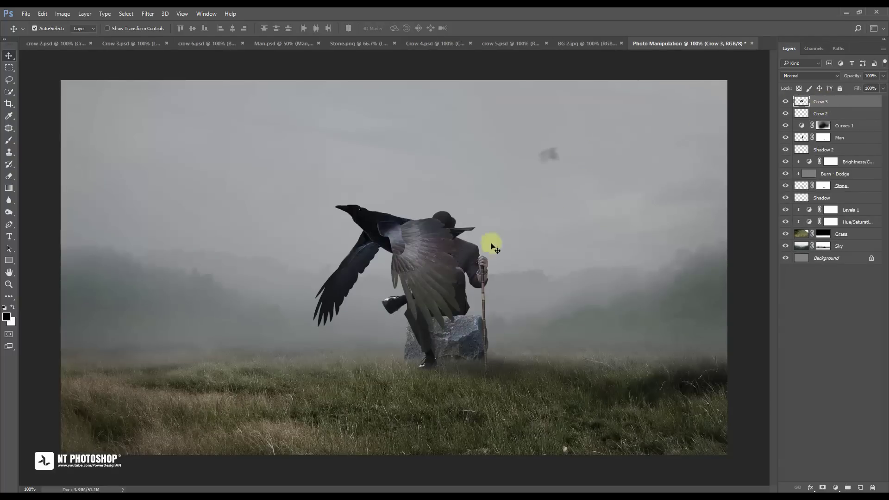
pyautogui.moveTo(440, 219)
pyautogui.mouseDown()
pyautogui.moveTo(450, 204)
pyautogui.moveTo(327, 193)
pyautogui.mouseUp()
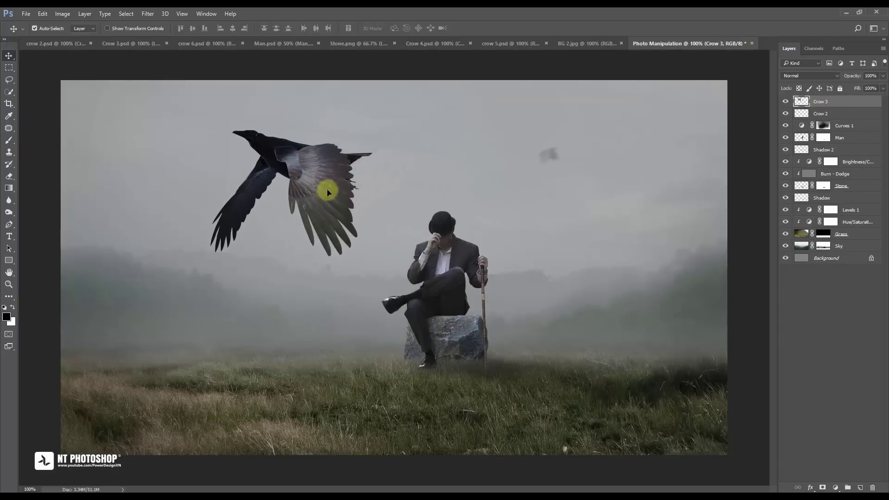
# Step: Shrink Crow 3 and place it in the left sky beside the man
pyautogui.hotkey('ctrl', 't')
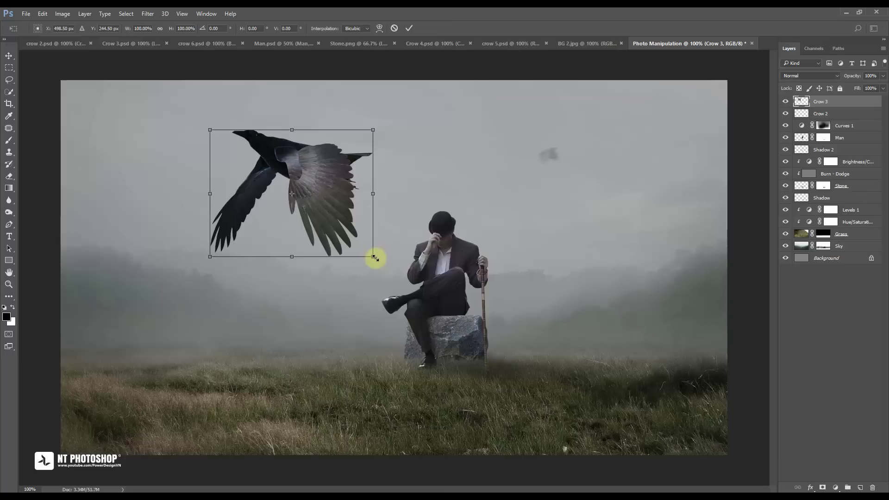
pyautogui.moveTo(373, 257); pyautogui.dragTo(251, 161)
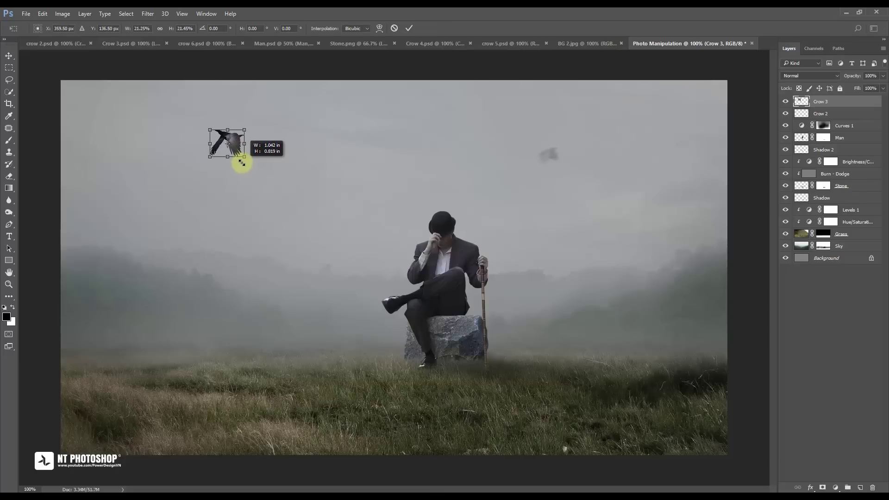
pyautogui.moveTo(248, 169); pyautogui.dragTo(241, 162)
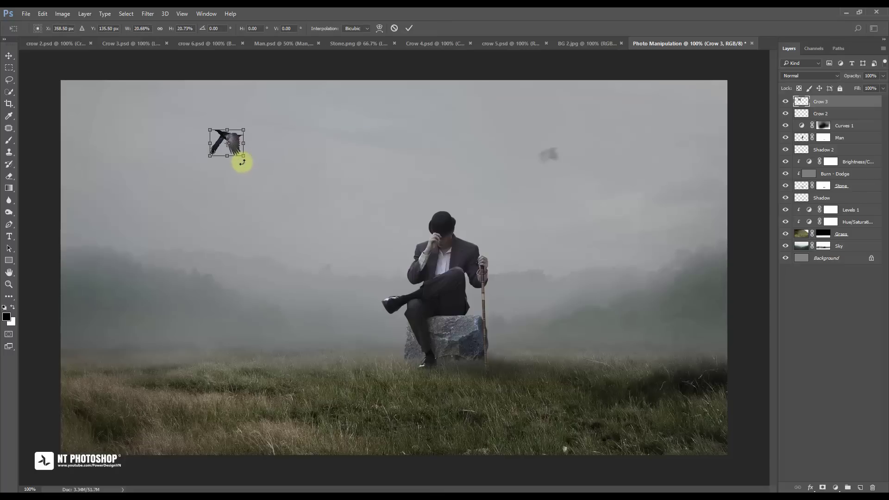
pyautogui.click(409, 29)
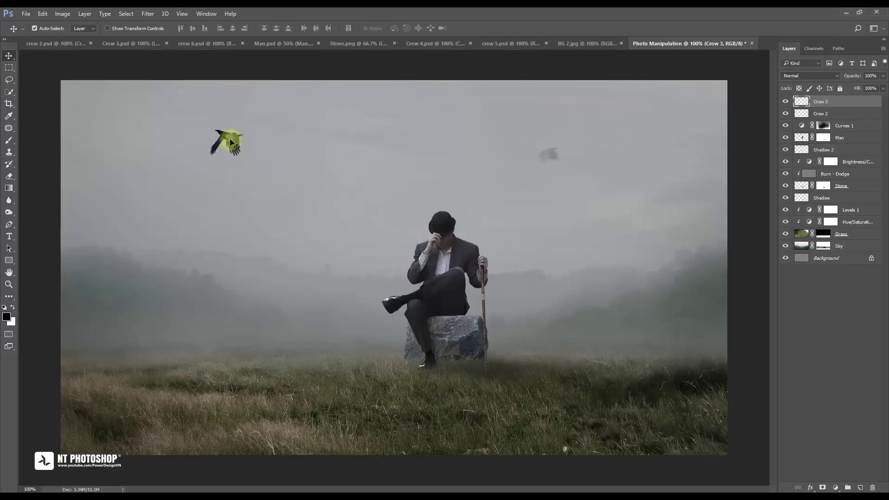
pyautogui.moveTo(230, 140); pyautogui.dragTo(274, 199)
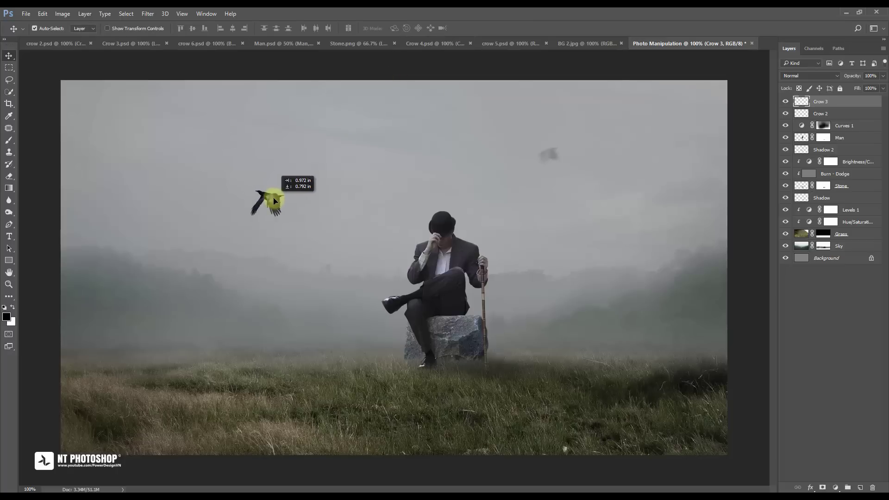
pyautogui.moveTo(274, 200); pyautogui.dragTo(285, 191)
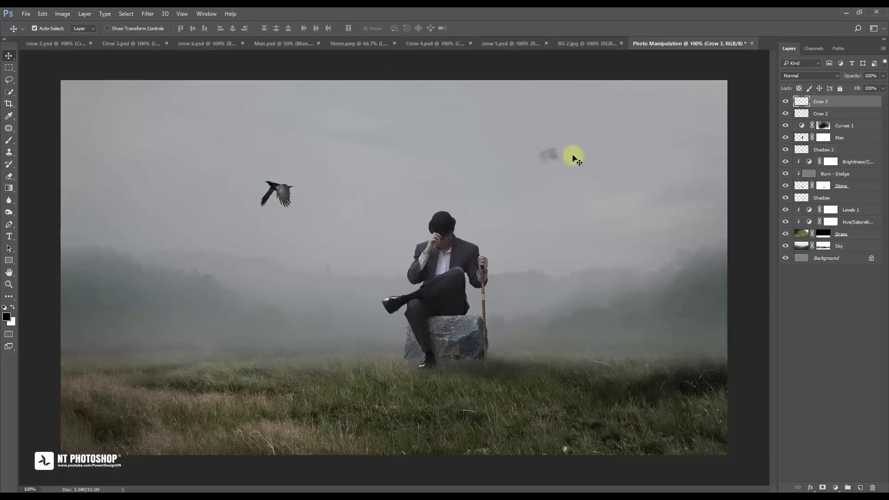
# Step: Lower Crow 3's opacity to 30%
pyautogui.click(883, 76)
pyautogui.moveTo(856, 89); pyautogui.dragTo(857, 89)
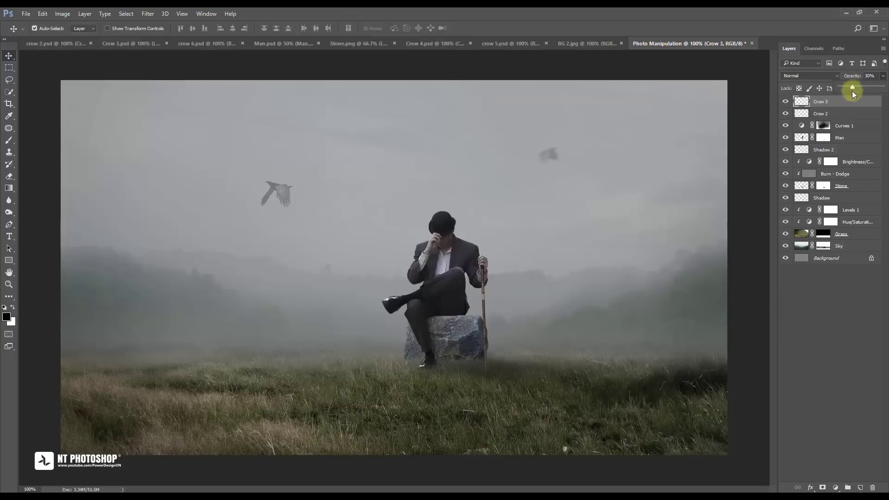
pyautogui.click(151, 16)
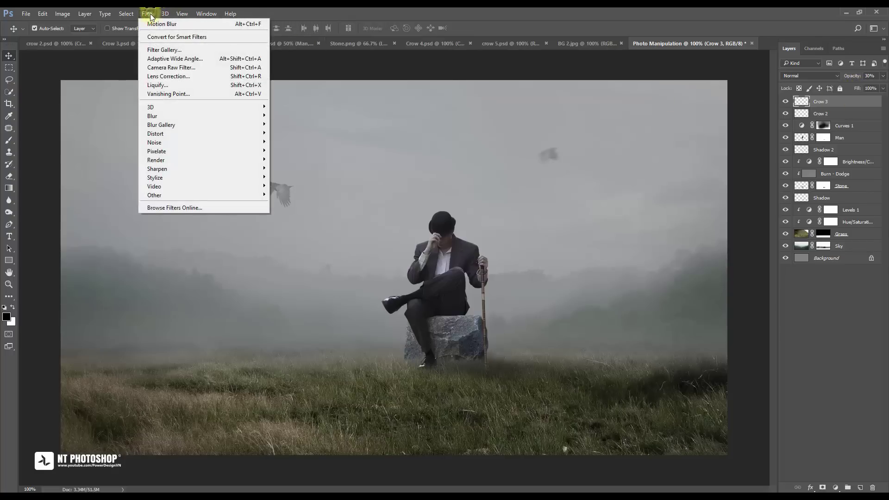
pyautogui.moveTo(202, 115)
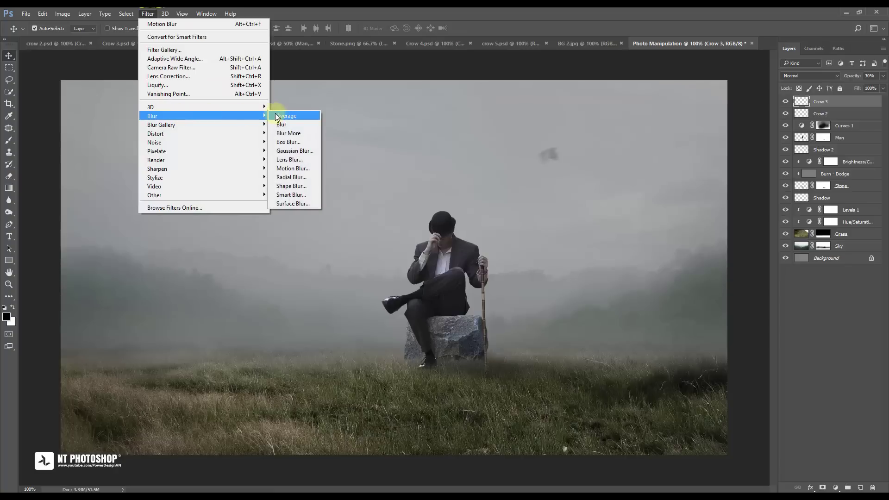
# Step: Apply a 10-pixel motion blur at -27° to Crow 3
pyautogui.click(293, 169)
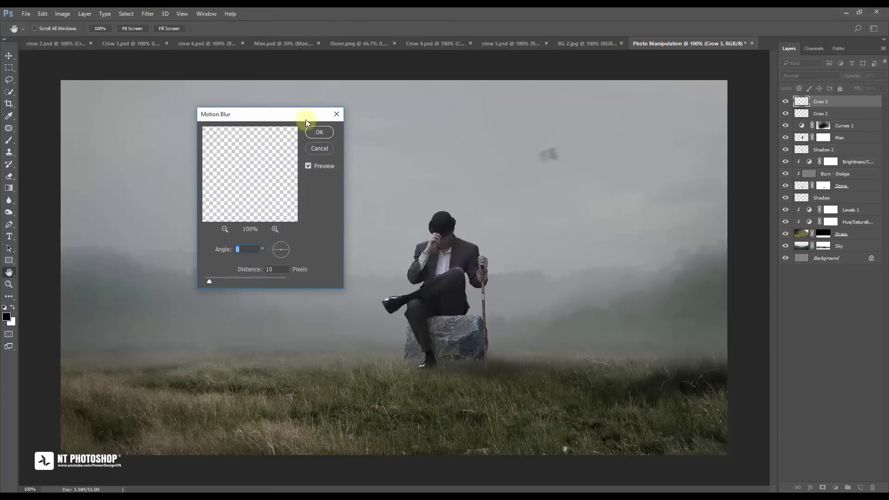
pyautogui.moveTo(306, 119); pyautogui.dragTo(686, 97)
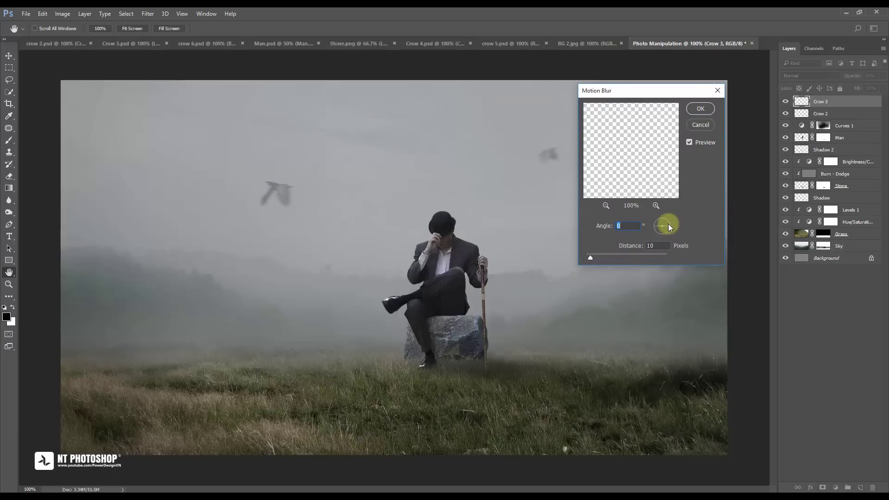
pyautogui.moveTo(671, 226); pyautogui.dragTo(669, 234)
pyautogui.write('-88')
pyautogui.moveTo(665, 227); pyautogui.dragTo(671, 225)
pyautogui.moveTo(671, 221); pyautogui.dragTo(669, 229)
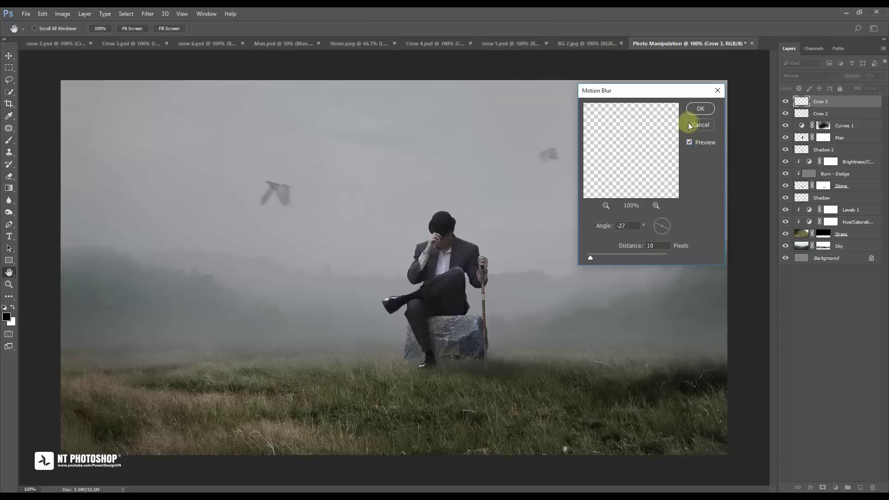
pyautogui.click(695, 109)
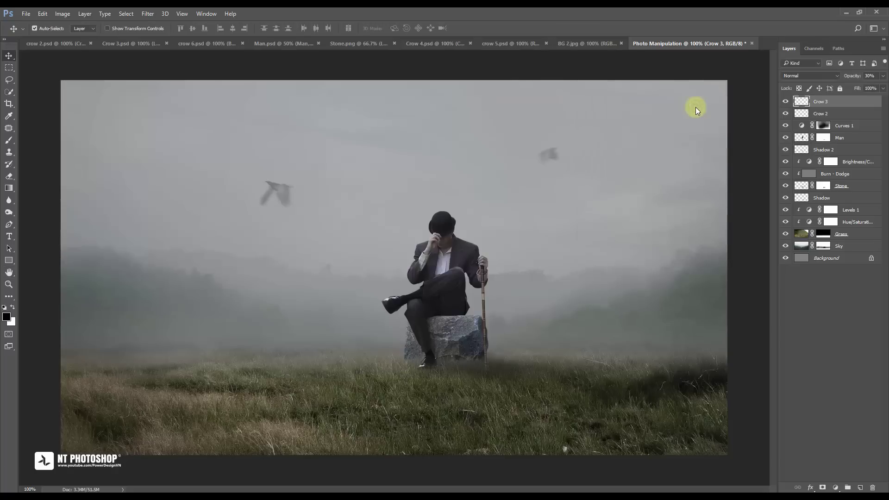
# Step: Toggle Crow 3's visibility to compare the scene, keeping the layer selected
pyautogui.click(786, 103)
pyautogui.click(814, 284)
pyautogui.click(833, 103)
# Step: Bring the cut-out Crow 4 into the composite above the man, with its sky hidden
pyautogui.click(422, 44)
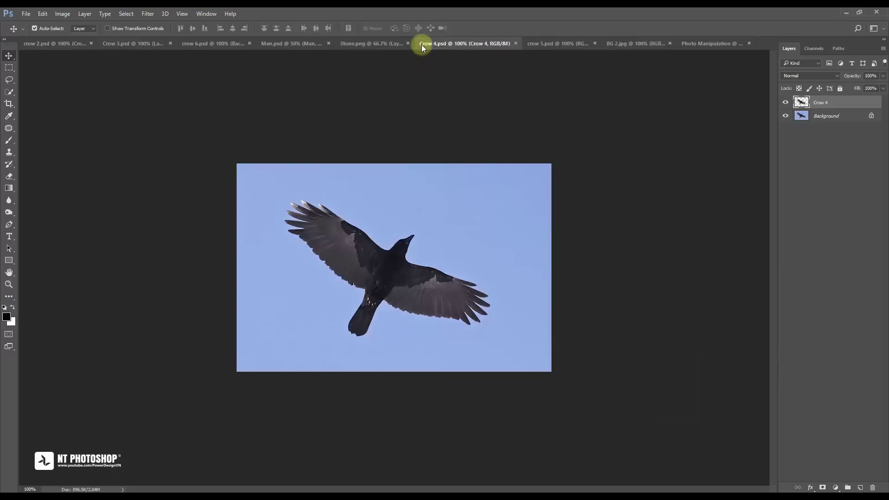
pyautogui.click(785, 116)
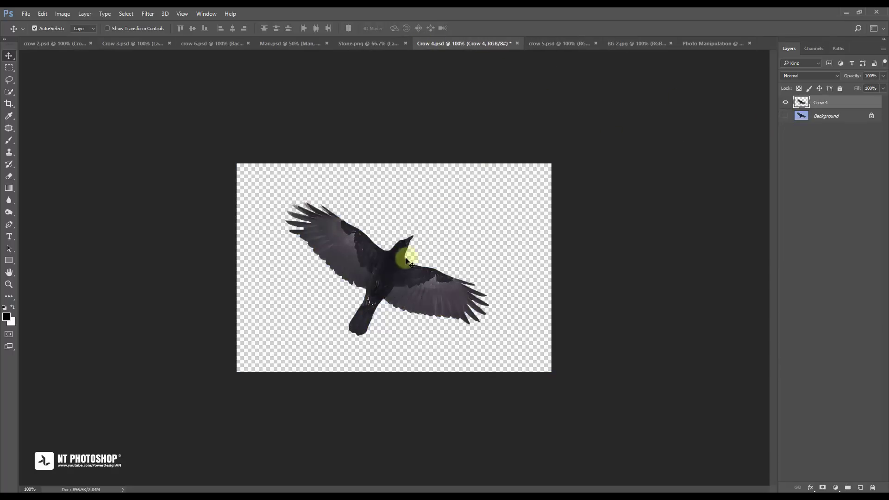
pyautogui.moveTo(407, 254)
pyautogui.mouseDown()
pyautogui.moveTo(502, 183)
pyautogui.moveTo(705, 63)
pyautogui.moveTo(704, 47)
pyautogui.moveTo(522, 160)
pyautogui.mouseUp()
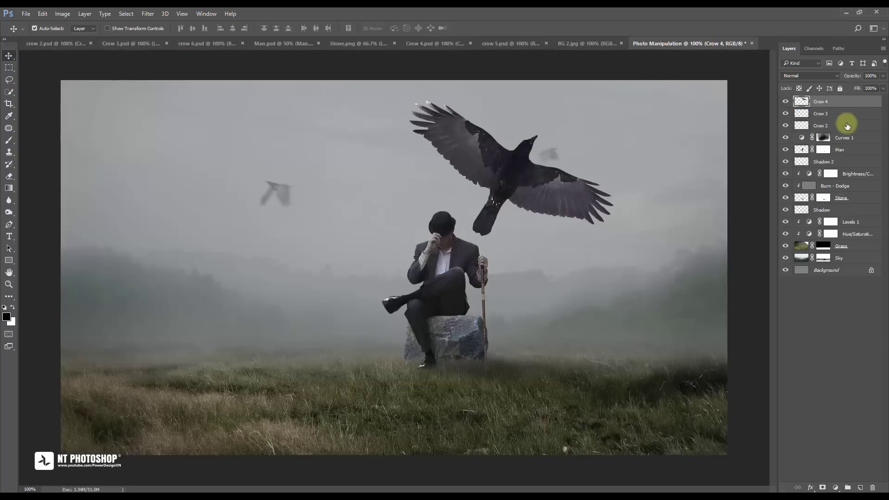
pyautogui.moveTo(545, 187); pyautogui.dragTo(405, 192)
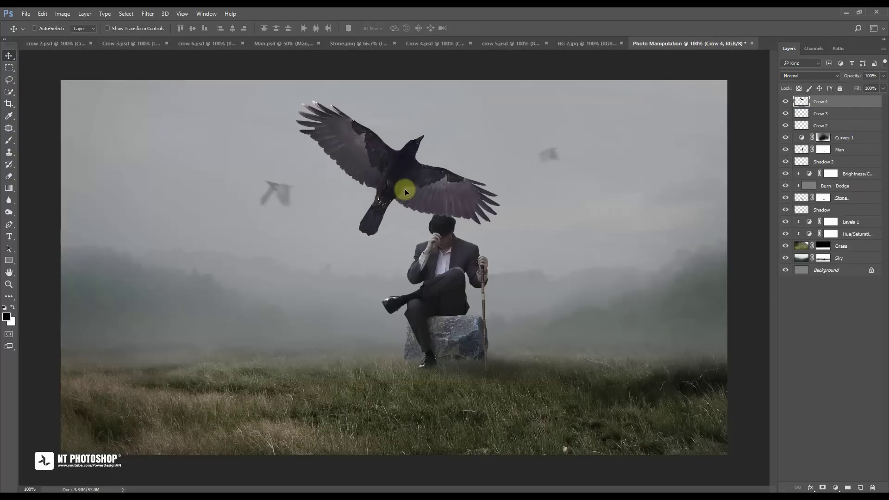
# Step: Shrink Crow 4 to about 28% and move it into the upper sky
pyautogui.hotkey('ctrl', 't')
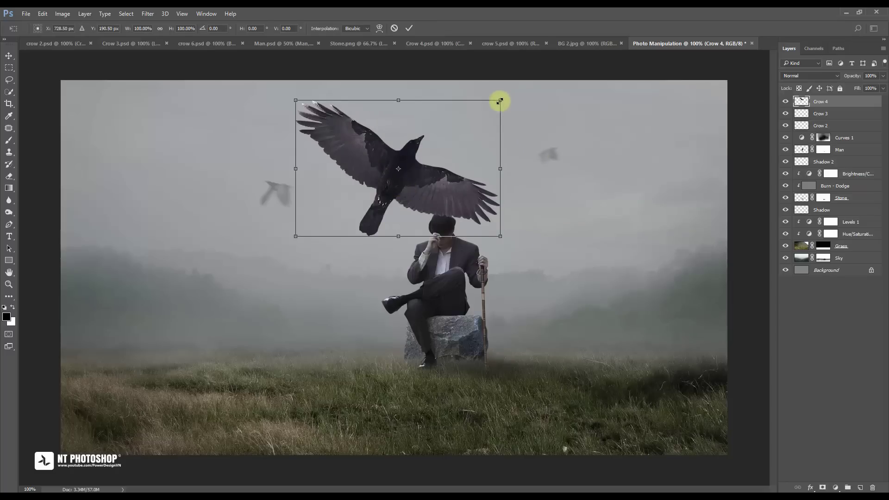
pyautogui.moveTo(500, 100)
pyautogui.mouseDown()
pyautogui.moveTo(348, 218)
pyautogui.moveTo(380, 181)
pyautogui.moveTo(358, 189)
pyautogui.mouseUp()
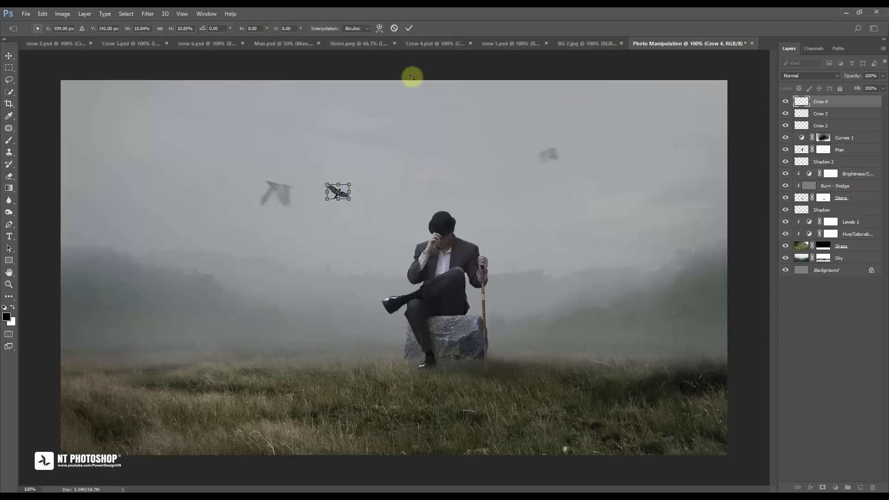
pyautogui.click(409, 28)
pyautogui.moveTo(366, 188); pyautogui.dragTo(397, 139)
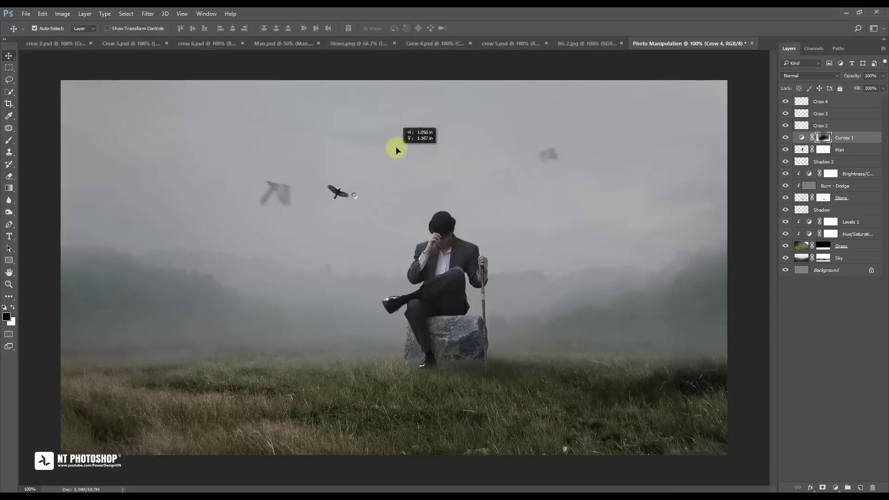
pyautogui.hotkey('ctrl', 'z')
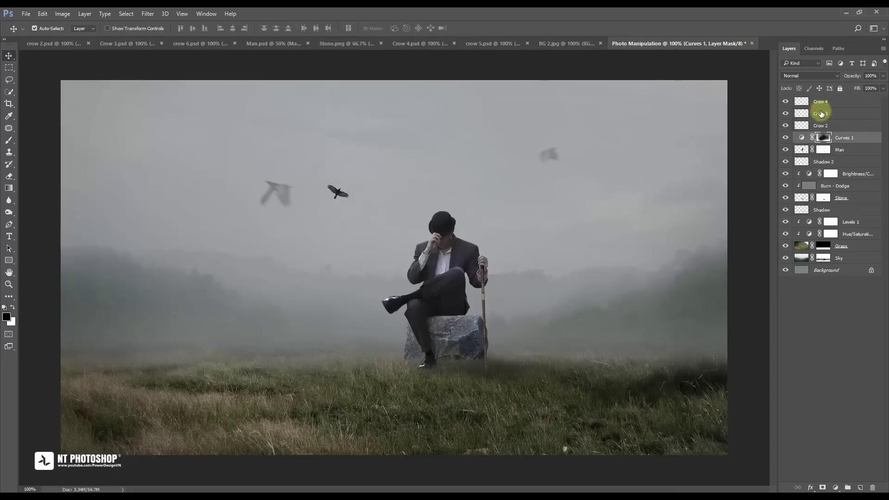
pyautogui.click(829, 103)
pyautogui.moveTo(363, 193); pyautogui.dragTo(410, 136)
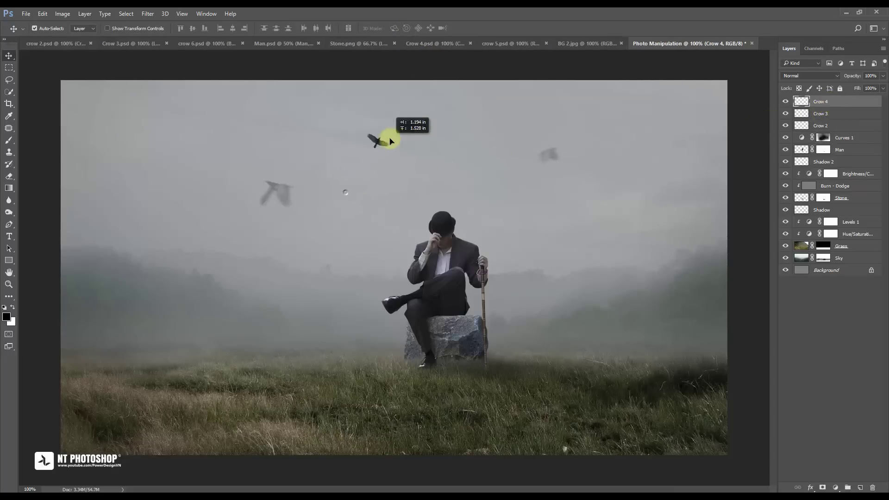
# Step: Fade Crow 4 to 13% opacity and nudge it slightly
pyautogui.click(883, 76)
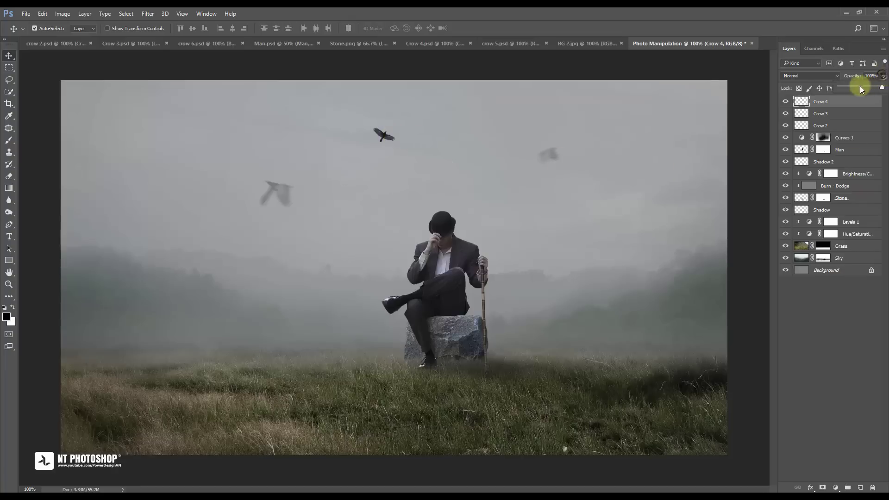
pyautogui.click(851, 87)
pyautogui.click(392, 139)
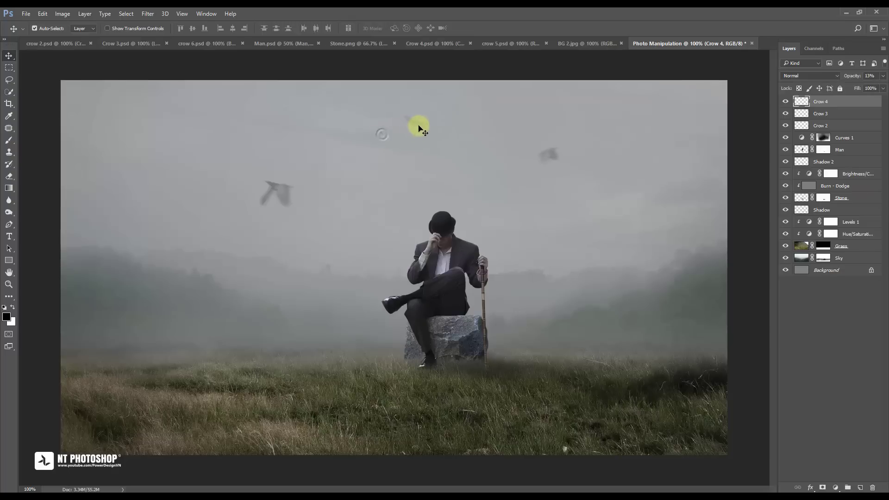
pyautogui.moveTo(419, 128); pyautogui.dragTo(403, 126)
pyautogui.click(824, 299)
# Step: Bring the Crow 5 bird from crow 5.psd into the composite
pyautogui.click(813, 102)
pyautogui.click(502, 45)
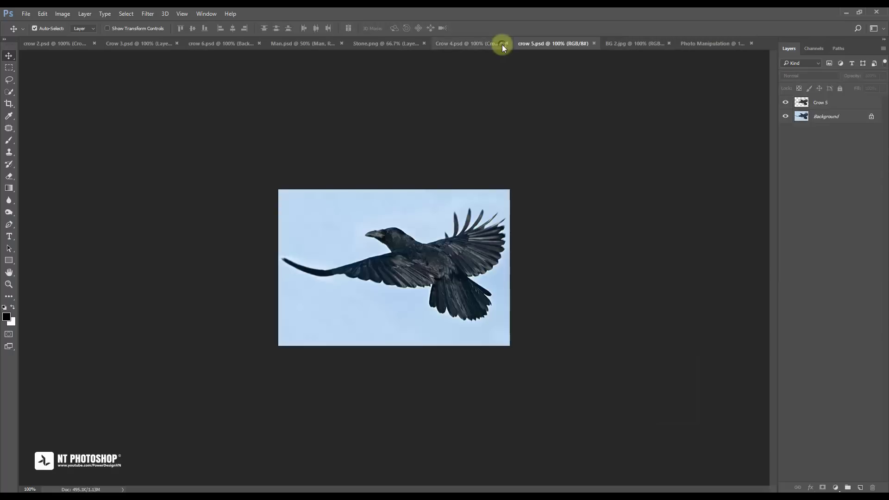
pyautogui.click(835, 102)
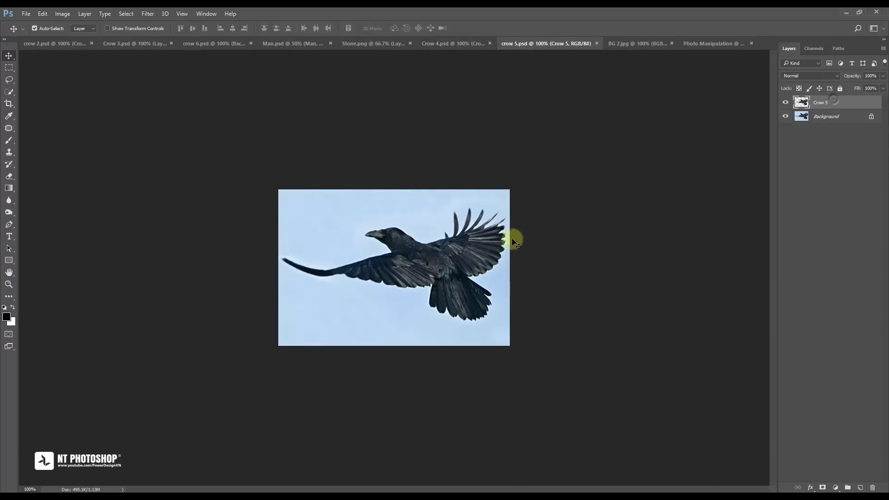
pyautogui.moveTo(488, 238)
pyautogui.mouseDown()
pyautogui.moveTo(690, 60)
pyautogui.moveTo(461, 221)
pyautogui.moveTo(373, 243)
pyautogui.mouseUp()
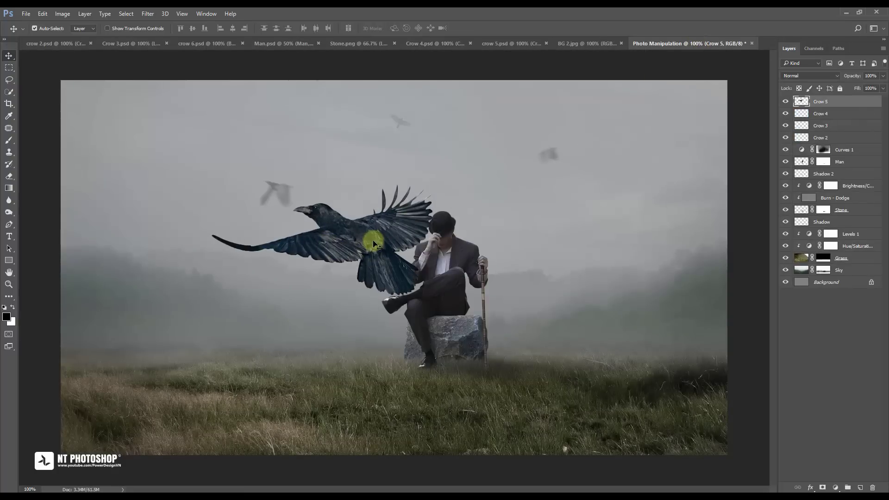
# Step: Shrink Crow 5, flip it horizontally, and place it just right of the man
pyautogui.hotkey('ctrl', 't')
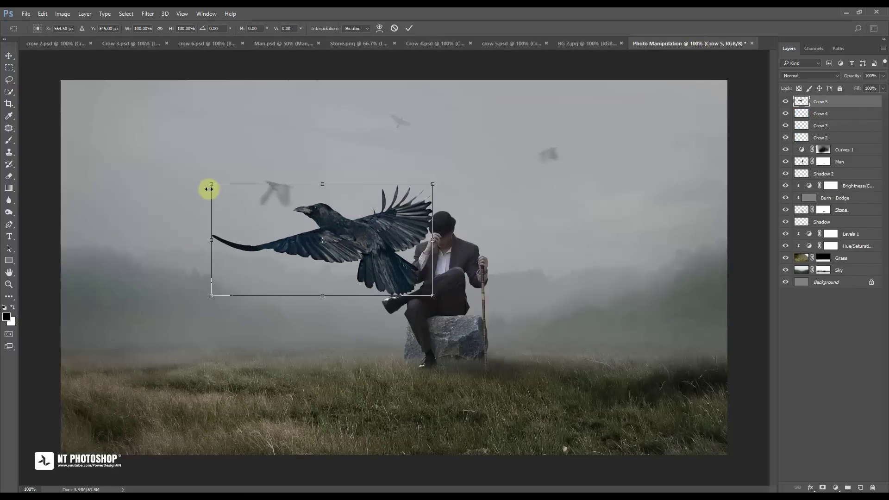
pyautogui.moveTo(209, 185)
pyautogui.mouseDown()
pyautogui.moveTo(330, 262)
pyautogui.moveTo(603, 281)
pyautogui.moveTo(608, 262)
pyautogui.mouseUp()
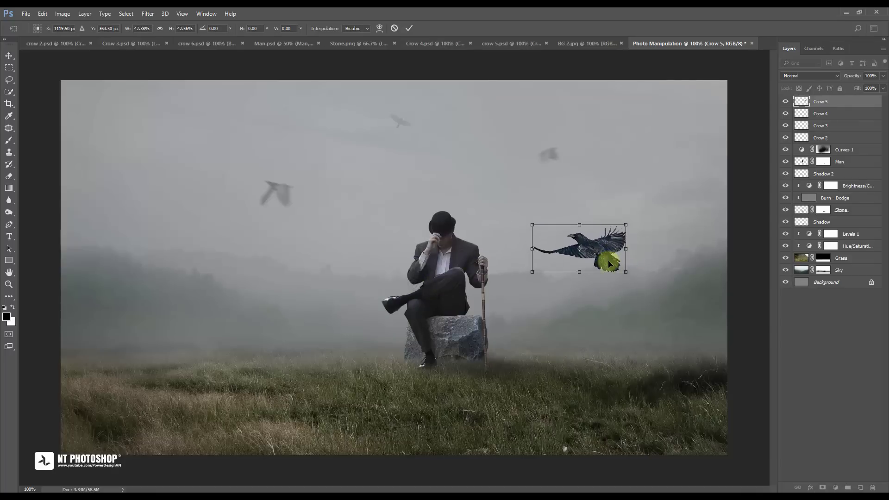
pyautogui.rightClick(609, 262)
pyautogui.click(647, 399)
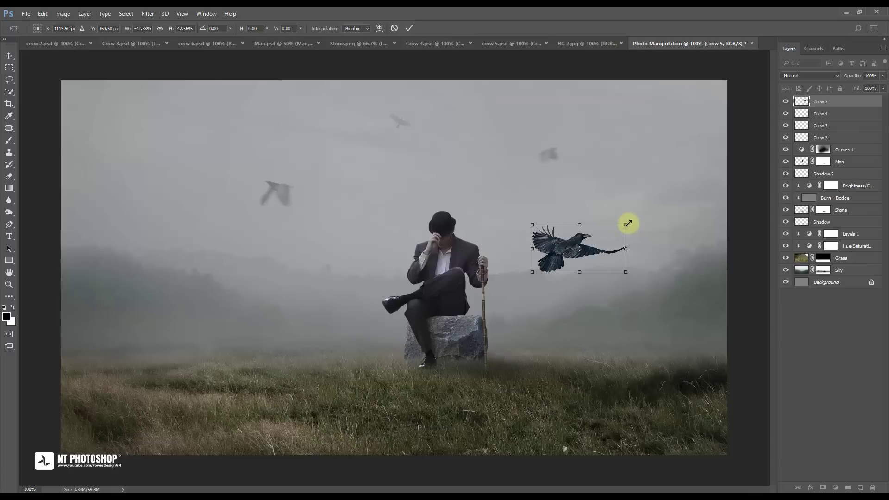
pyautogui.moveTo(627, 225); pyautogui.dragTo(564, 274)
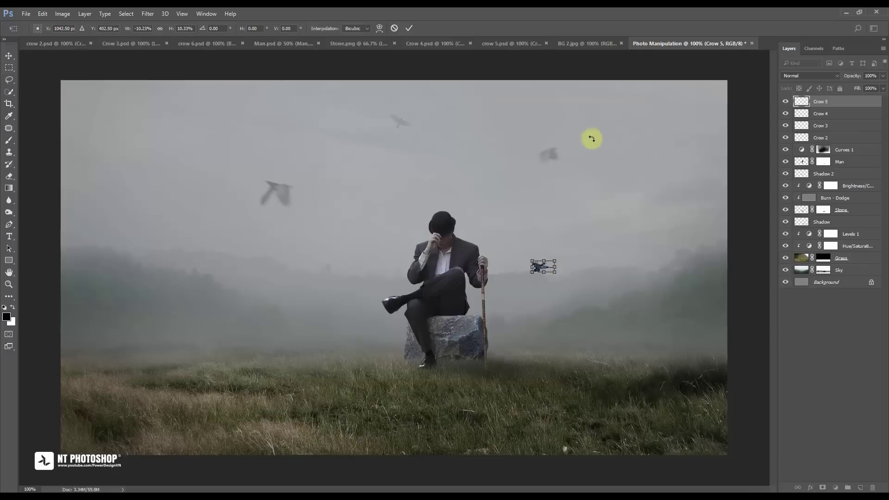
pyautogui.click(413, 29)
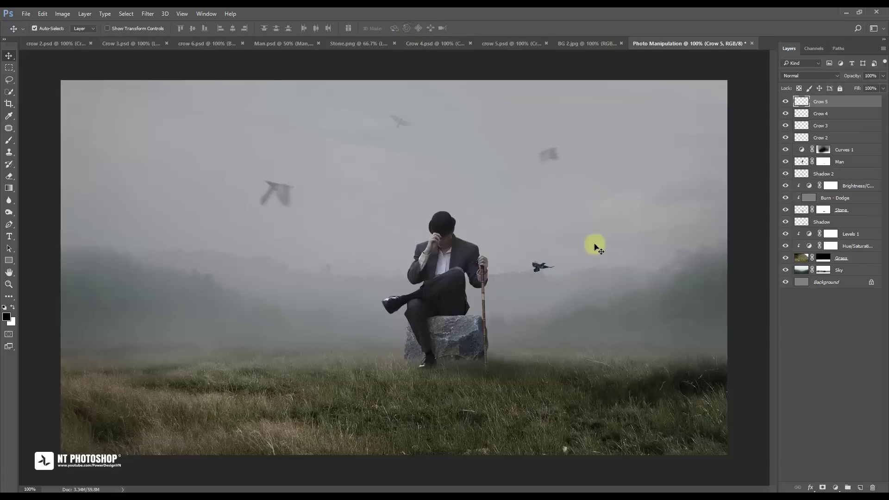
# Step: Select Crow 5 and move it slightly right and down
pyautogui.click(551, 266)
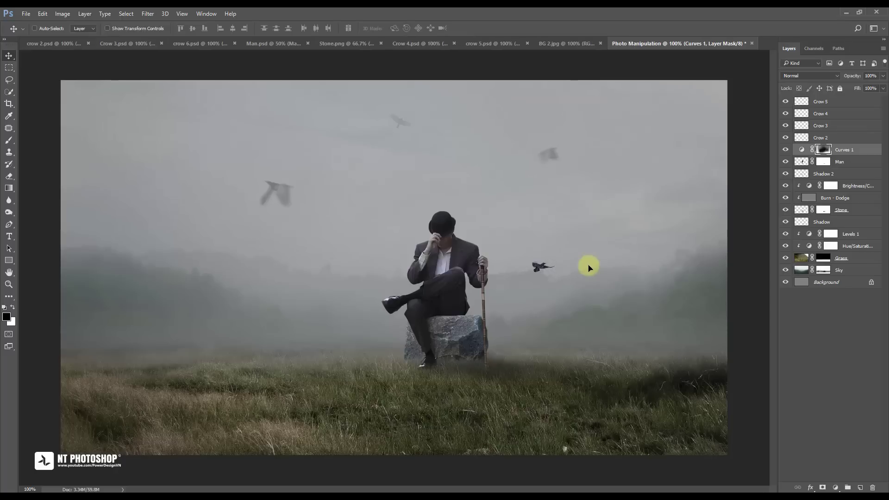
pyautogui.click(822, 102)
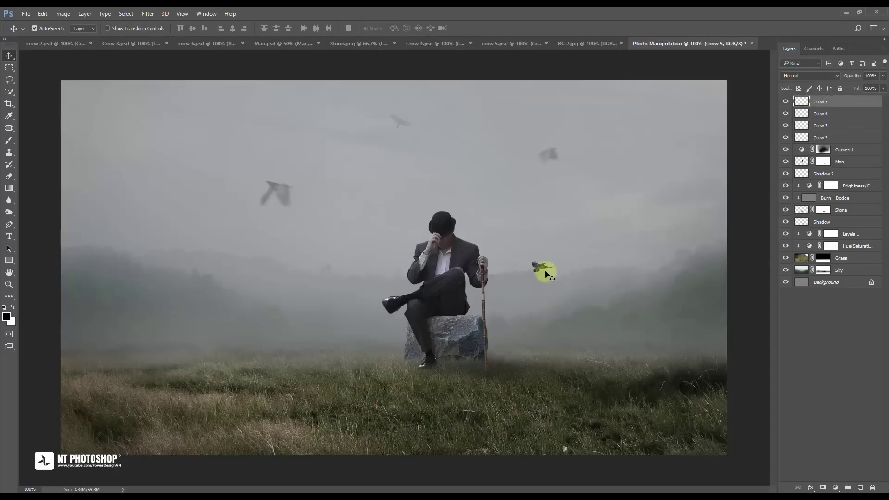
pyautogui.click(547, 272)
pyautogui.click(841, 104)
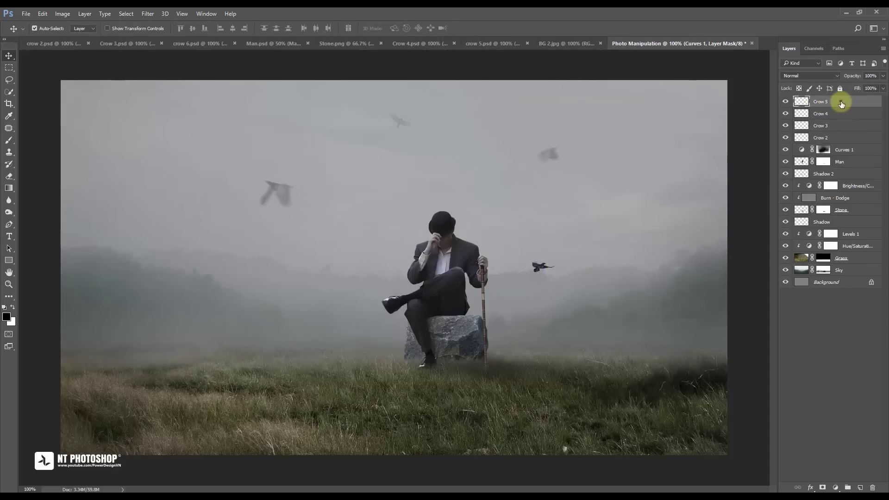
pyautogui.moveTo(540, 266)
pyautogui.mouseDown()
pyautogui.moveTo(575, 282)
pyautogui.moveTo(568, 285)
pyautogui.mouseUp()
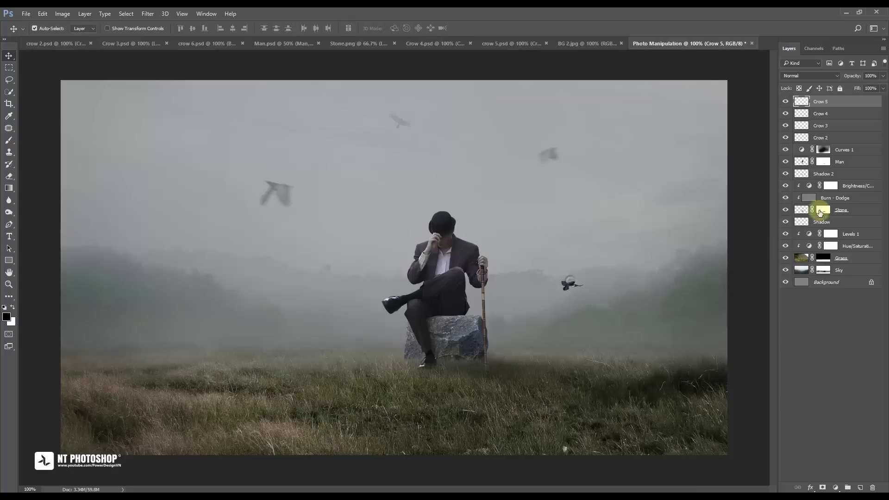
# Step: Fade Crow 5 to 10% opacity
pyautogui.click(883, 76)
pyautogui.moveTo(882, 86); pyautogui.dragTo(867, 89)
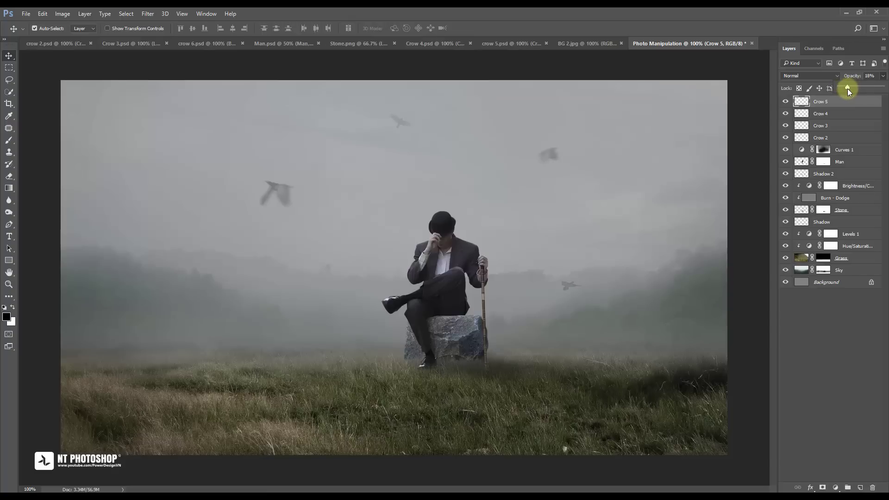
pyautogui.click(816, 313)
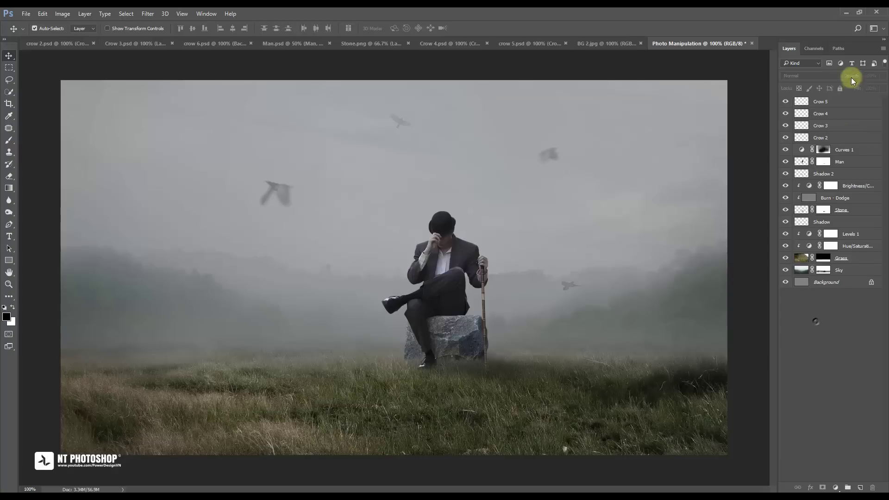
pyautogui.click(576, 277)
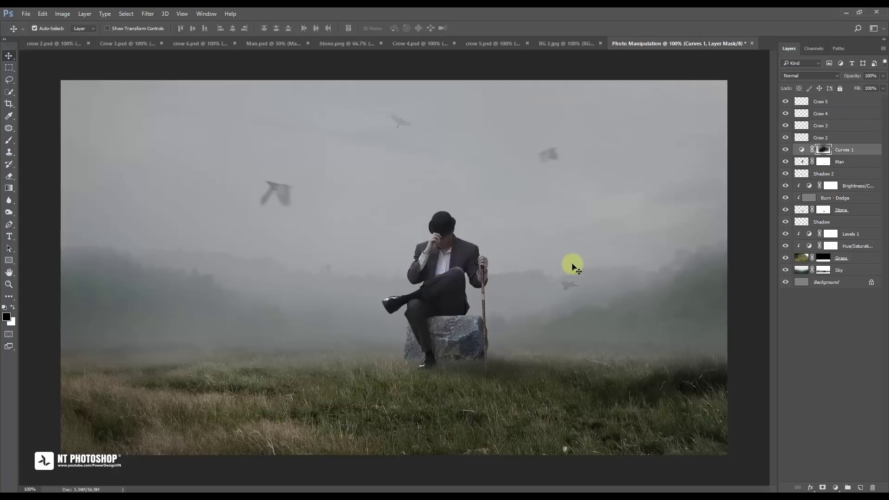
pyautogui.click(853, 101)
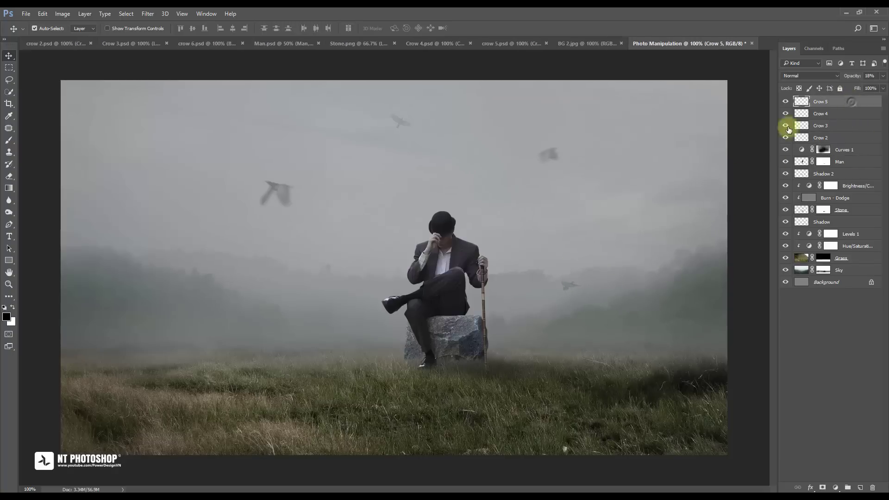
pyautogui.click(574, 286)
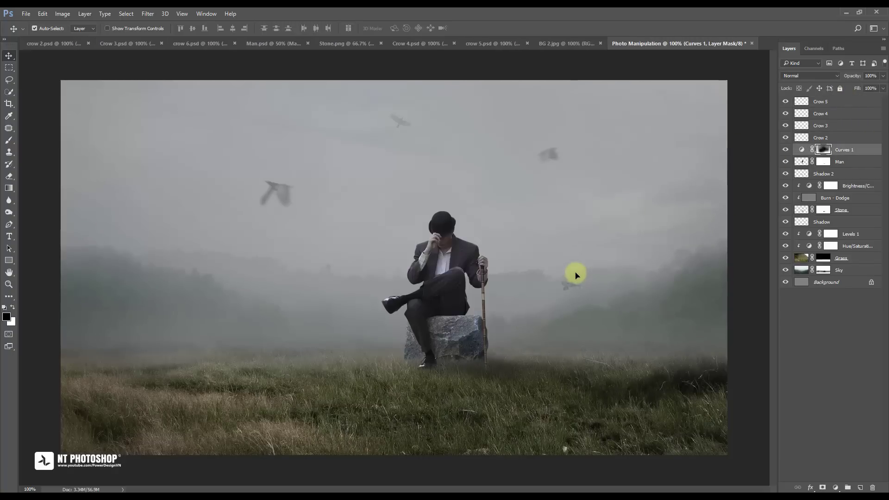
pyautogui.click(820, 102)
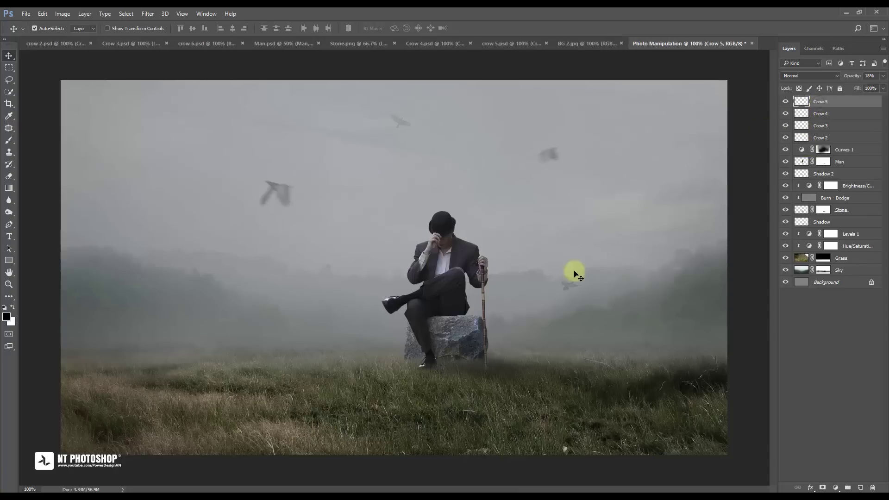
# Step: Reposition the faint Crow 5 slightly higher, just right of the man
pyautogui.moveTo(575, 260)
pyautogui.mouseDown()
pyautogui.moveTo(579, 266)
pyautogui.moveTo(574, 232)
pyautogui.moveTo(570, 262)
pyautogui.moveTo(601, 285)
pyautogui.mouseUp()
pyautogui.hotkey('ctrl', 'z')
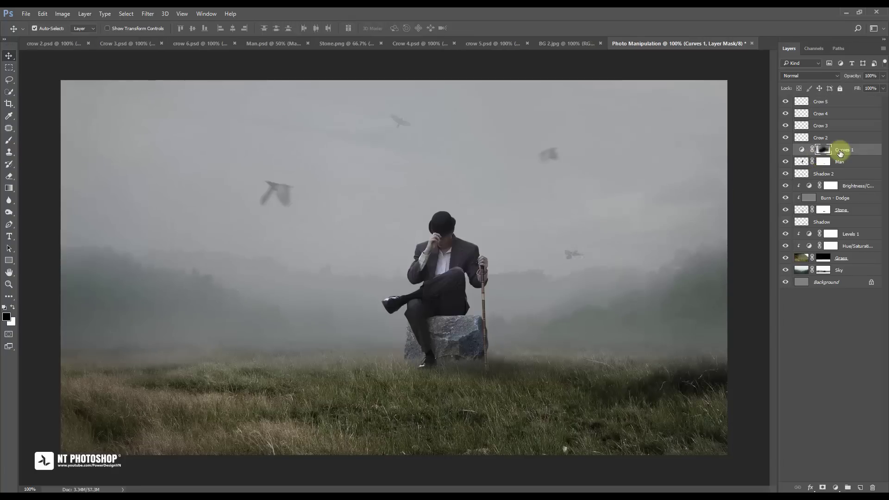
pyautogui.click(839, 102)
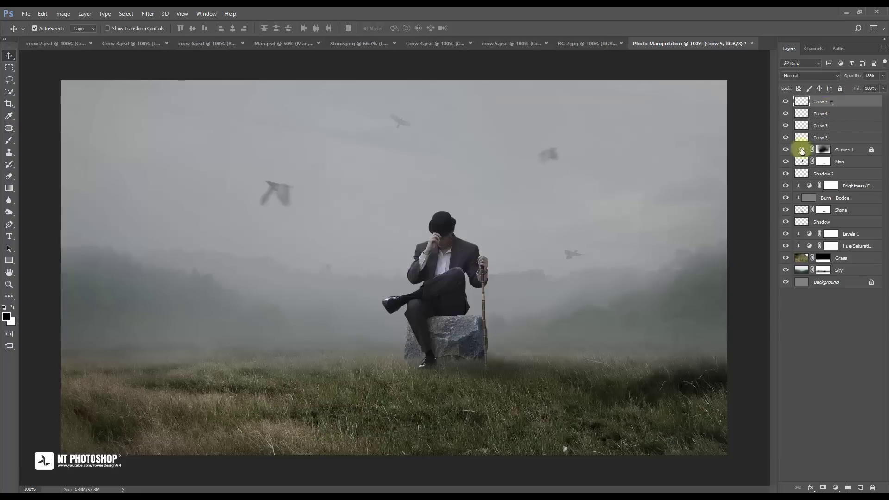
pyautogui.moveTo(588, 261); pyautogui.dragTo(590, 289)
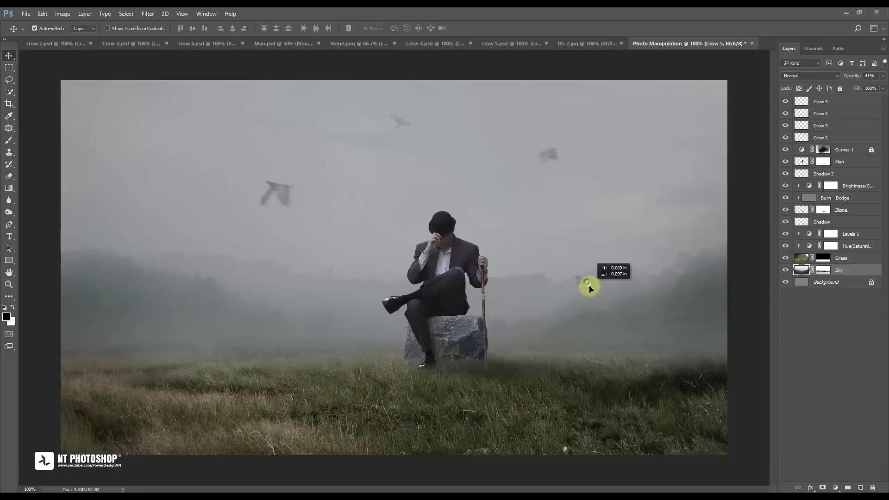
pyautogui.click(857, 104)
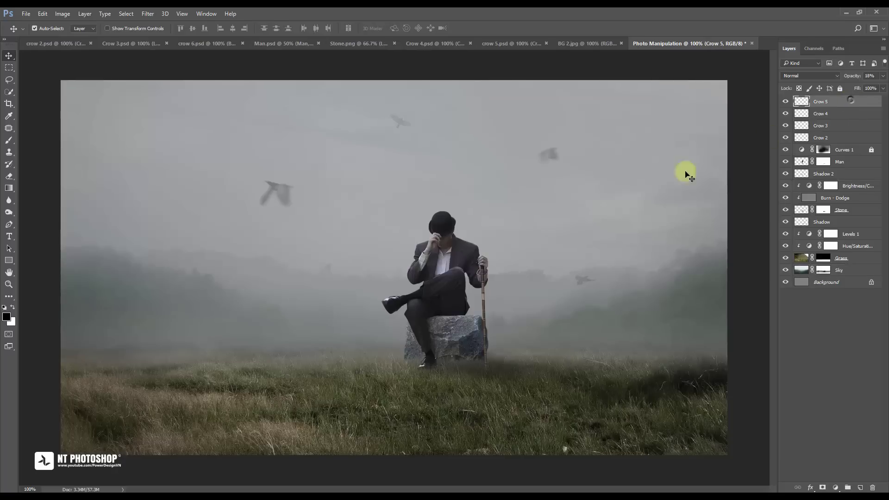
pyautogui.moveTo(590, 278)
pyautogui.mouseDown()
pyautogui.moveTo(586, 254)
pyautogui.moveTo(573, 254)
pyautogui.moveTo(611, 256)
pyautogui.moveTo(568, 254)
pyautogui.moveTo(579, 254)
pyautogui.mouseUp()
pyautogui.click(796, 334)
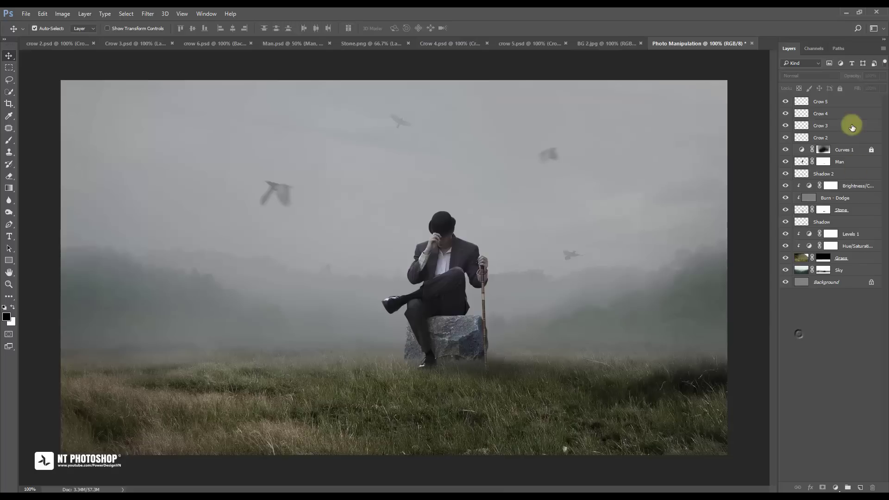
pyautogui.click(847, 104)
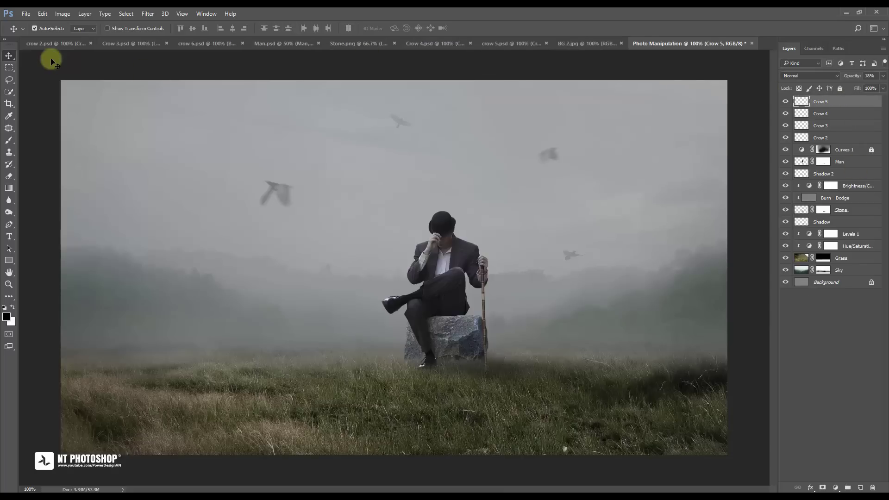
# Step: Bring the large Crow 6 cut-out from crow 6.psd into the lower-left foreground
pyautogui.click(188, 44)
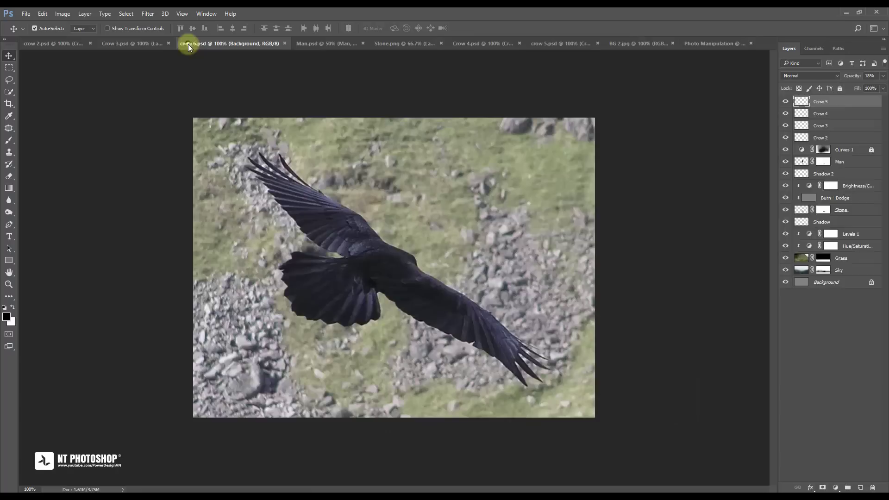
pyautogui.click(785, 117)
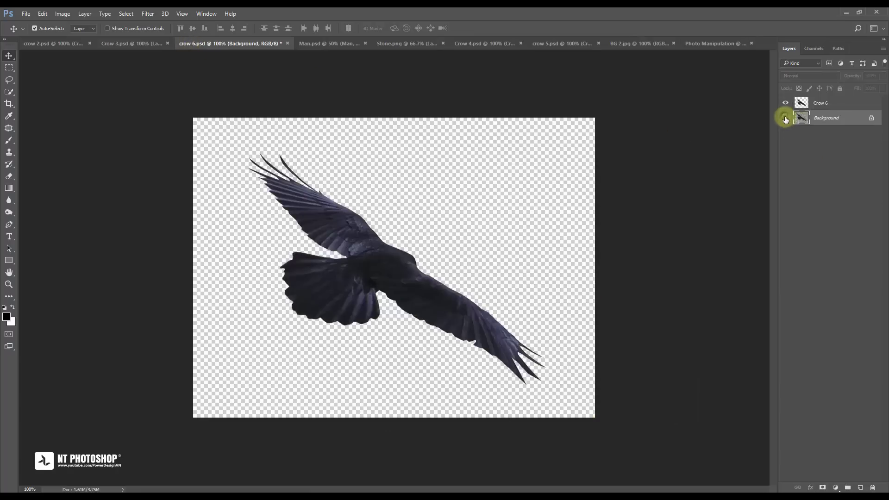
pyautogui.moveTo(339, 230)
pyautogui.mouseDown()
pyautogui.moveTo(698, 53)
pyautogui.moveTo(443, 176)
pyautogui.mouseUp()
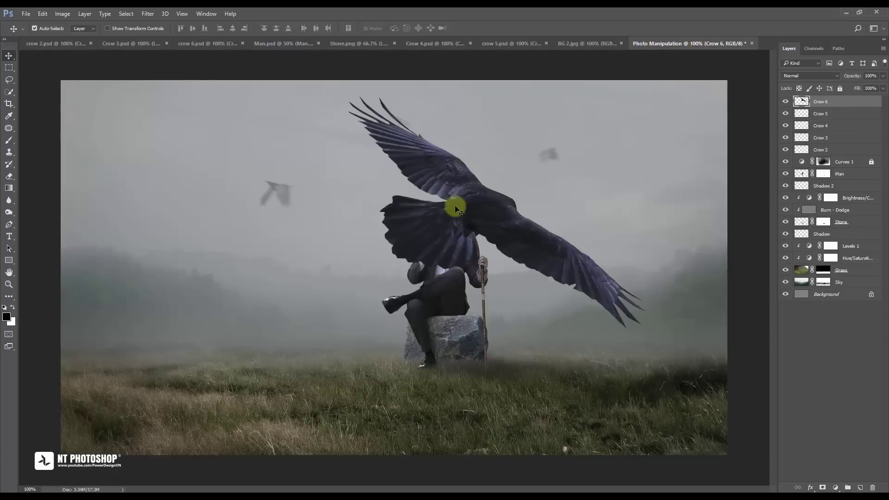
pyautogui.moveTo(463, 221); pyautogui.dragTo(457, 224)
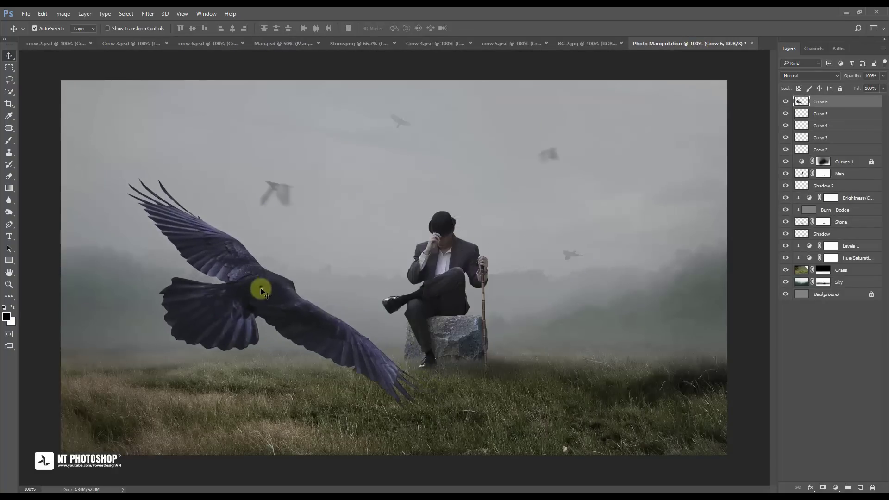
pyautogui.moveTo(279, 281)
pyautogui.mouseDown()
pyautogui.moveTo(232, 251)
pyautogui.moveTo(243, 301)
pyautogui.mouseUp()
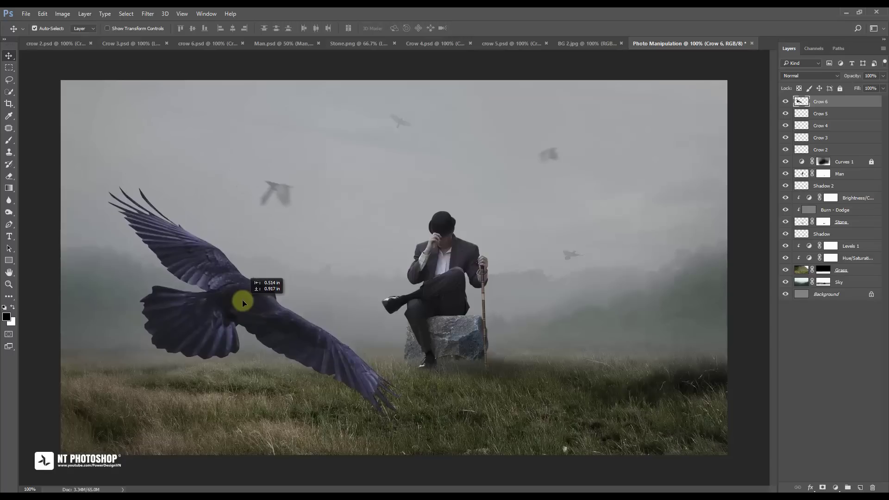
pyautogui.moveTo(243, 301)
pyautogui.mouseDown()
pyautogui.moveTo(253, 360)
pyautogui.moveTo(248, 284)
pyautogui.moveTo(238, 345)
pyautogui.moveTo(249, 338)
pyautogui.moveTo(226, 353)
pyautogui.moveTo(254, 359)
pyautogui.moveTo(257, 377)
pyautogui.moveTo(238, 341)
pyautogui.moveTo(244, 360)
pyautogui.moveTo(252, 344)
pyautogui.mouseUp()
pyautogui.hotkey('ctrl', 'z')
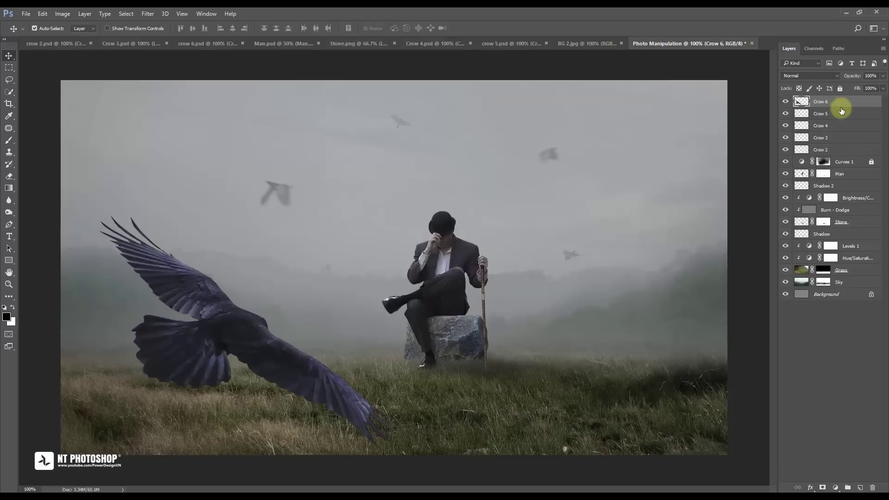
# Step: Give Crow 6 a 5-pixel motion blur at a 33° angle
pyautogui.click(147, 14)
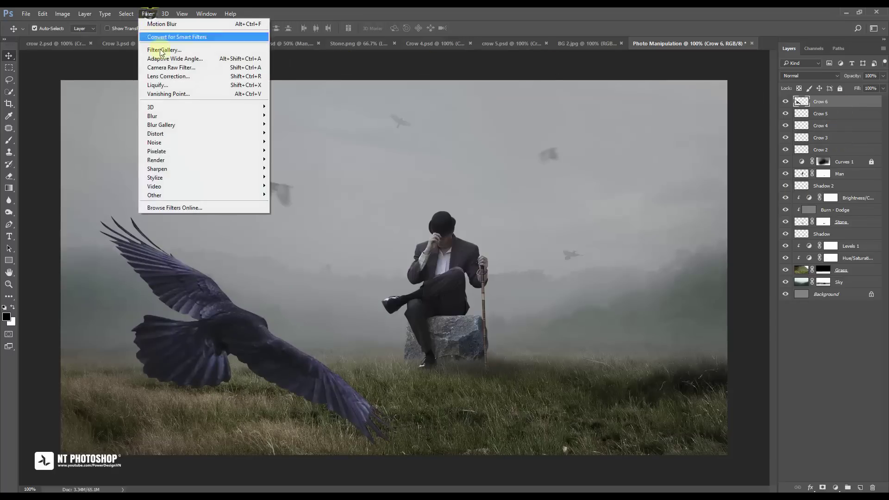
pyautogui.moveTo(202, 115)
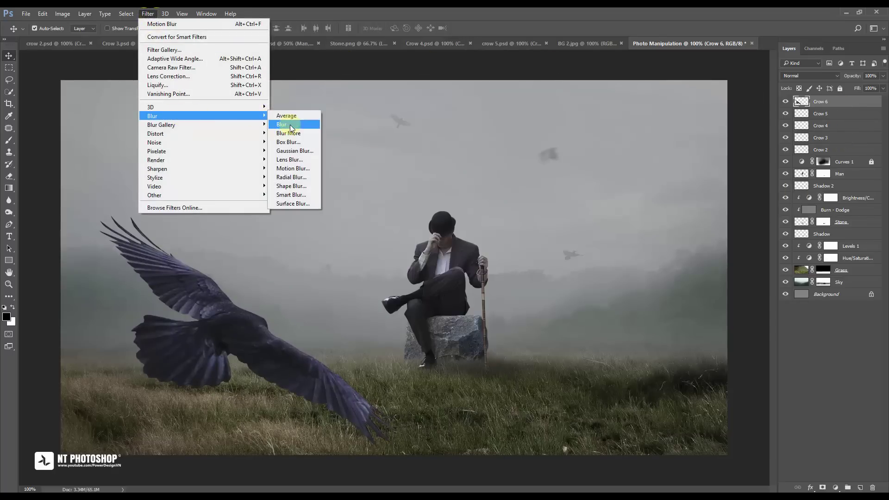
pyautogui.click(296, 168)
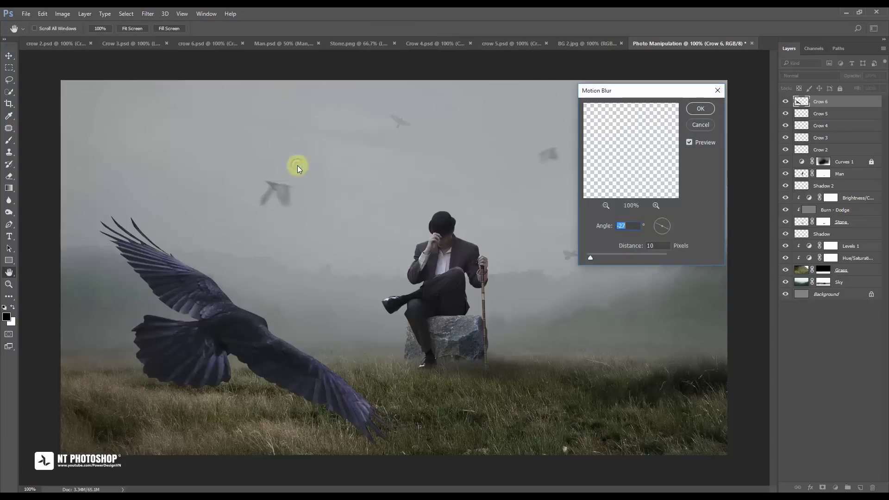
pyautogui.doubleClick(665, 244)
pyautogui.write('5')
pyautogui.moveTo(658, 227); pyautogui.dragTo(669, 224)
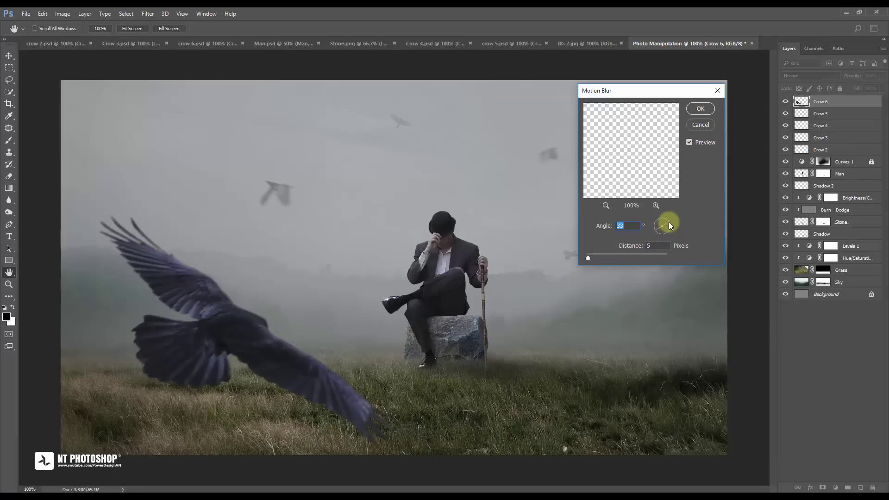
pyautogui.click(688, 143)
pyautogui.click(700, 110)
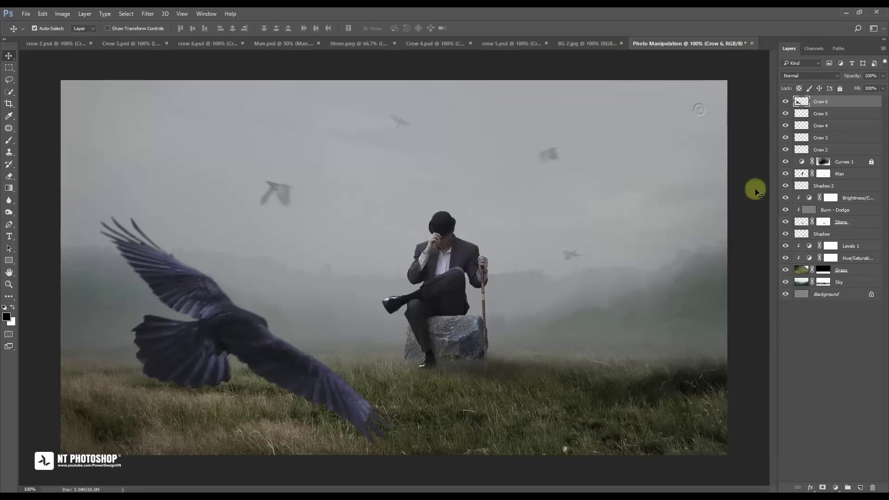
pyautogui.click(820, 318)
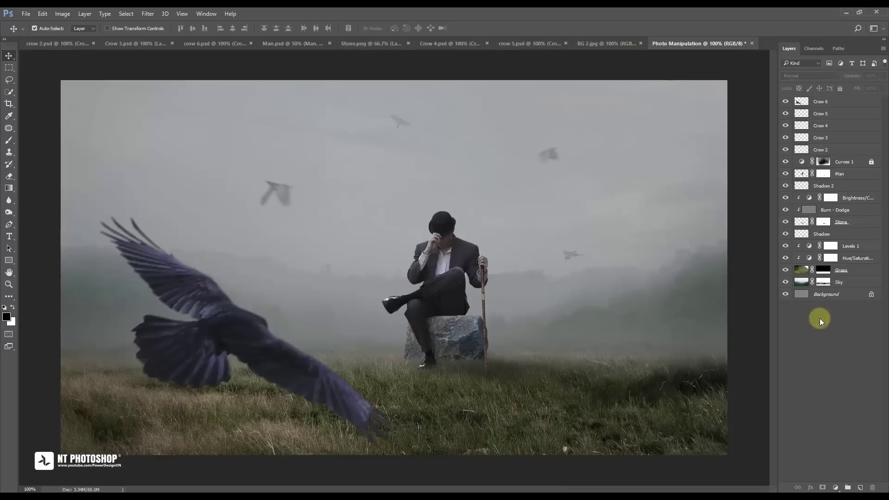
pyautogui.click(845, 103)
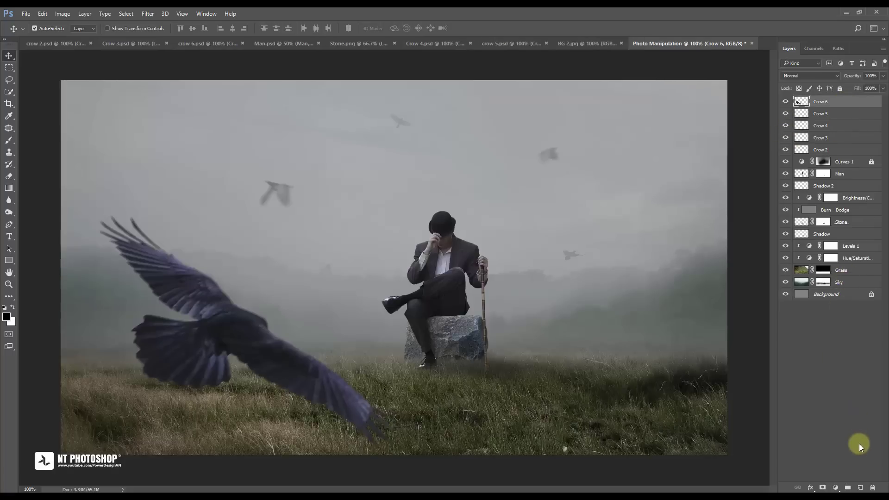
# Step: Add Layer 1 and fill it with a very dark grey foreground colour
pyautogui.click(860, 489)
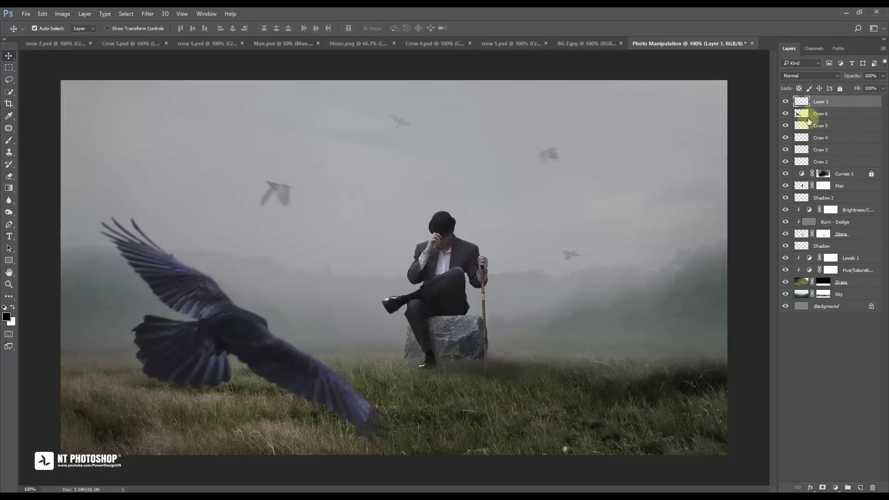
pyautogui.click(7, 317)
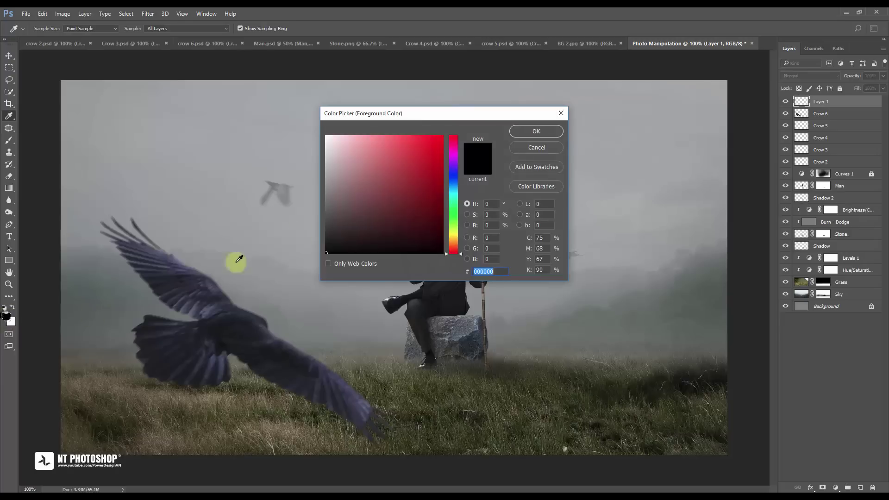
pyautogui.click(372, 189)
pyautogui.moveTo(371, 188); pyautogui.dragTo(323, 239)
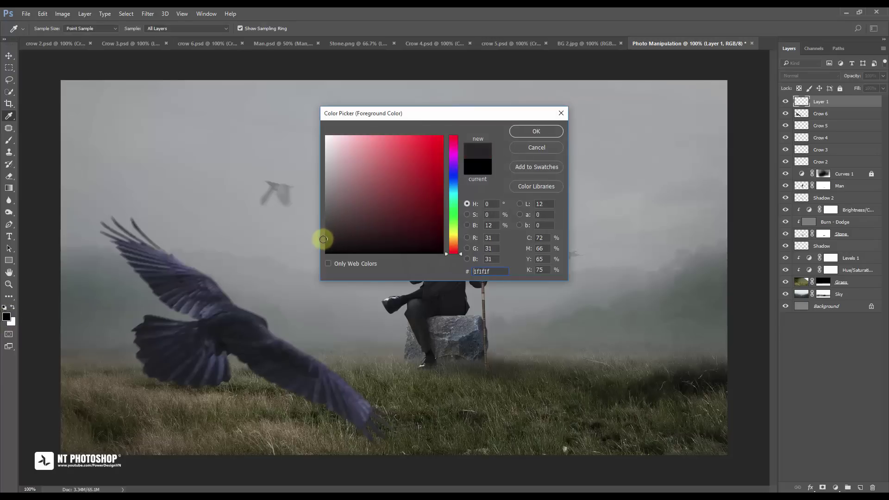
pyautogui.click(527, 135)
pyautogui.press('v')
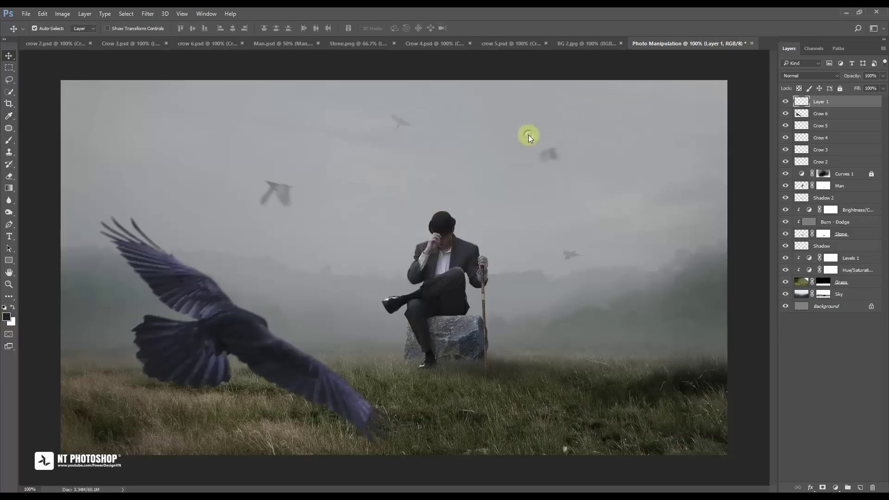
pyautogui.hotkey('alt', 'BackSpace')
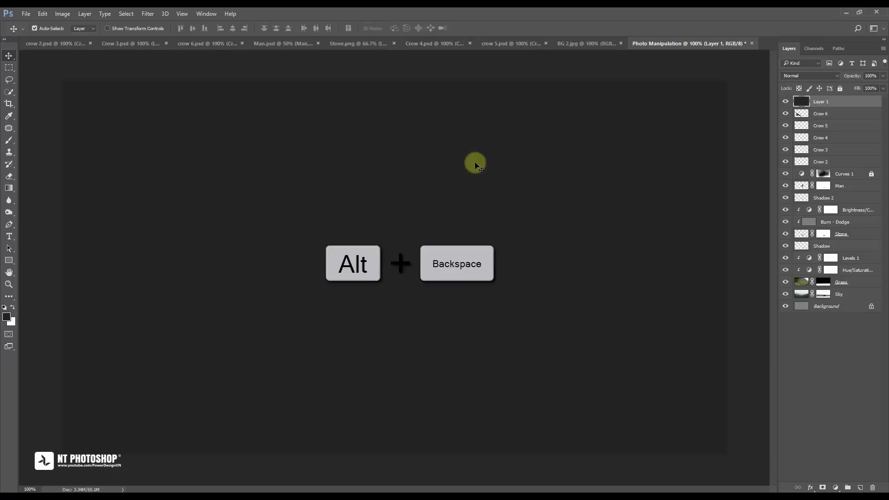
# Step: Set Layer 1 to Color Dodge and add an empty Layer 2 above it
pyautogui.click(832, 75)
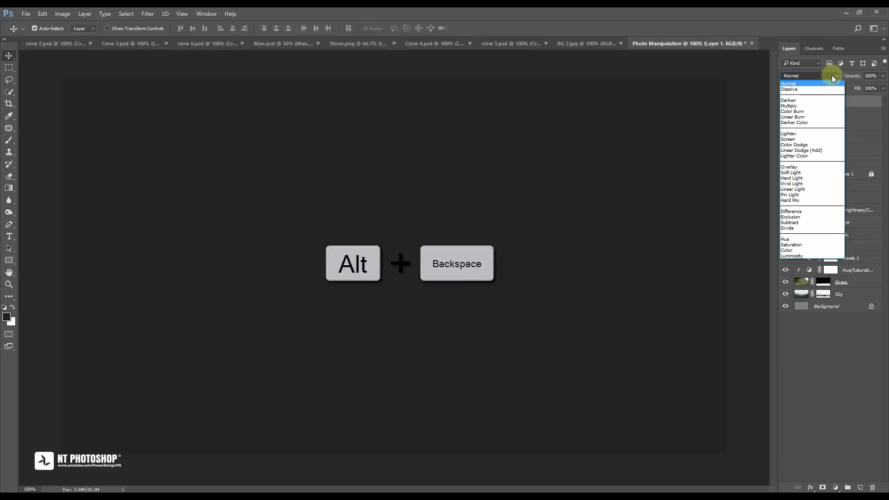
pyautogui.click(832, 144)
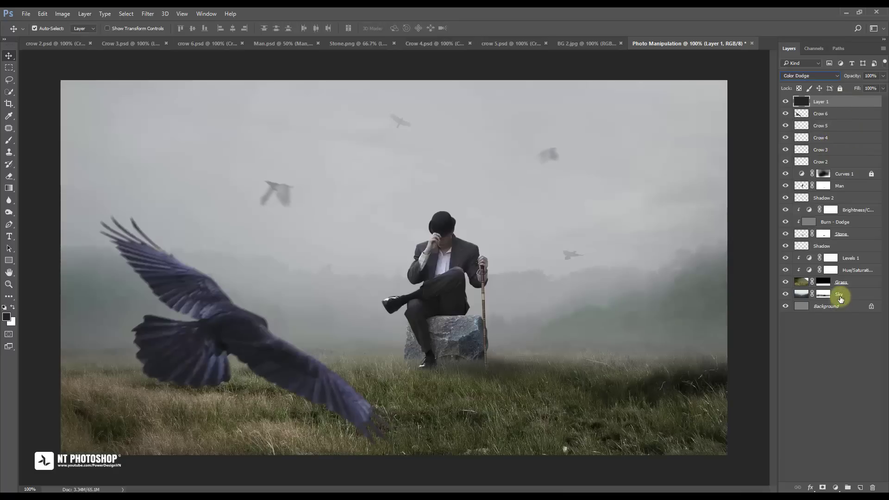
pyautogui.click(858, 488)
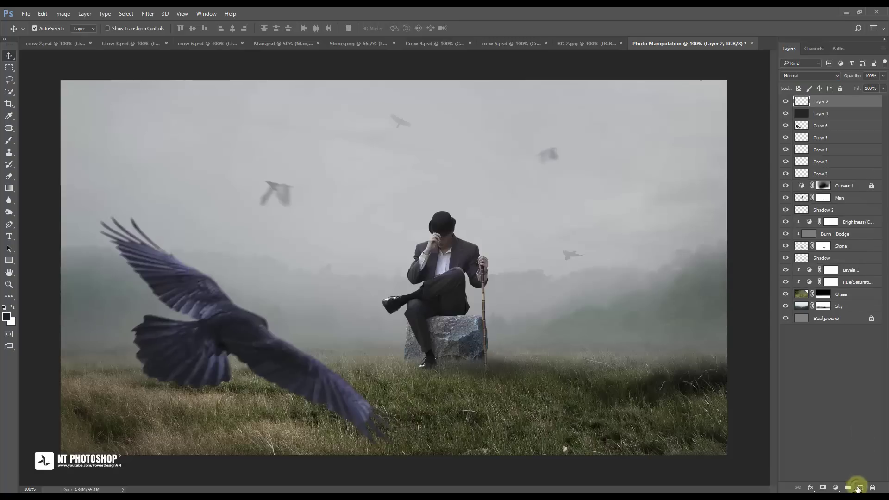
# Step: Clip Layer 2 to Layer 1 and rename it 'Light effect'
pyautogui.rightClick(854, 104)
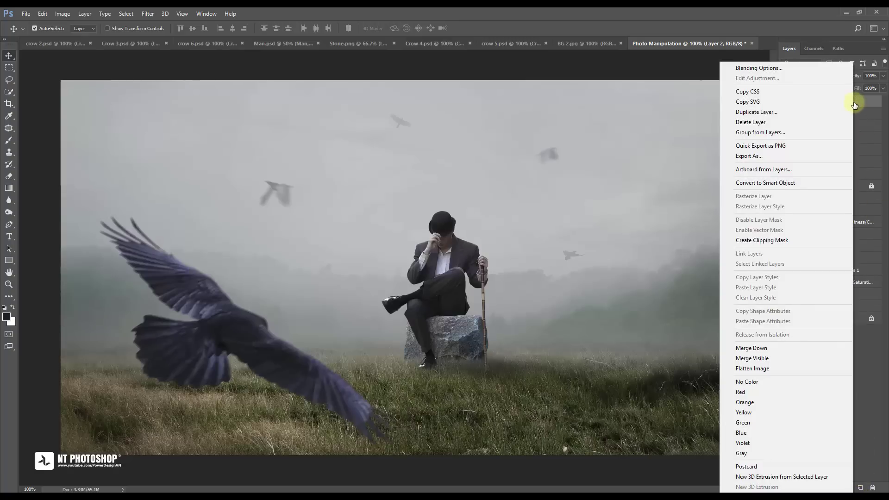
pyautogui.click(831, 240)
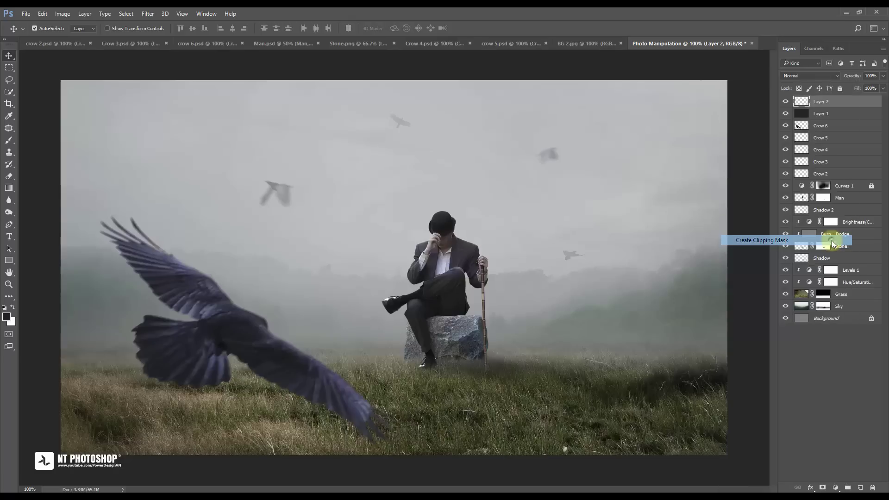
pyautogui.doubleClick(835, 102)
pyautogui.write('Light effec')
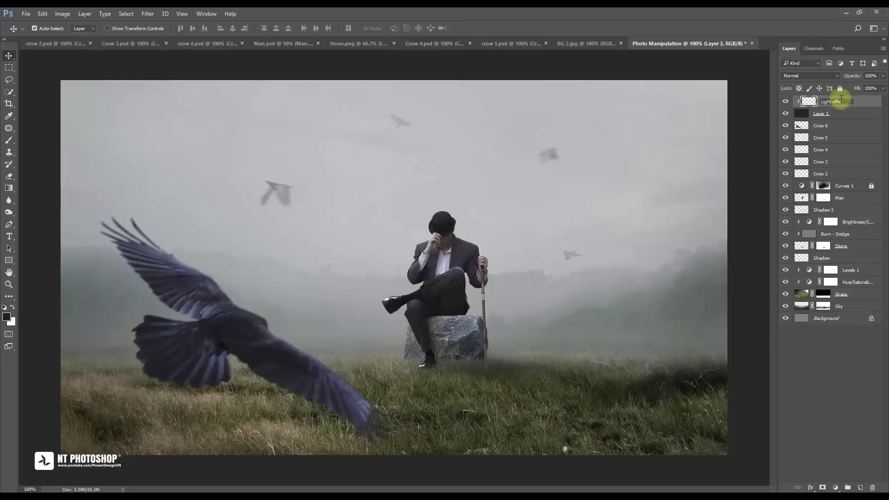
pyautogui.press('Return')
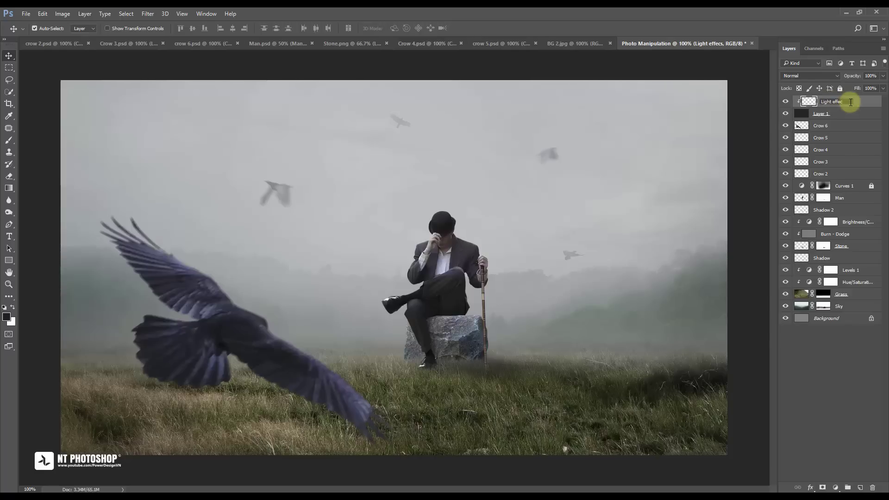
pyautogui.press('Return')
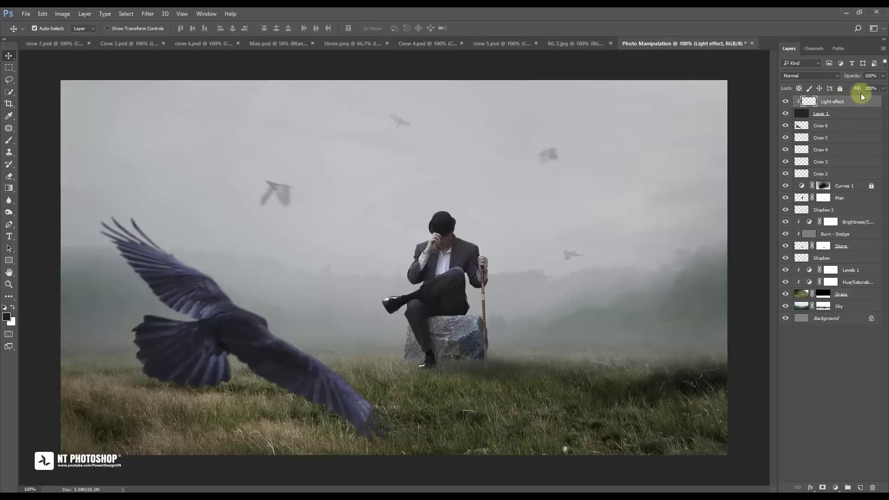
# Step: Set the foreground to white and use a 2 px brush with pen-pressure size
pyautogui.click(9, 319)
pyautogui.moveTo(382, 201); pyautogui.dragTo(322, 133)
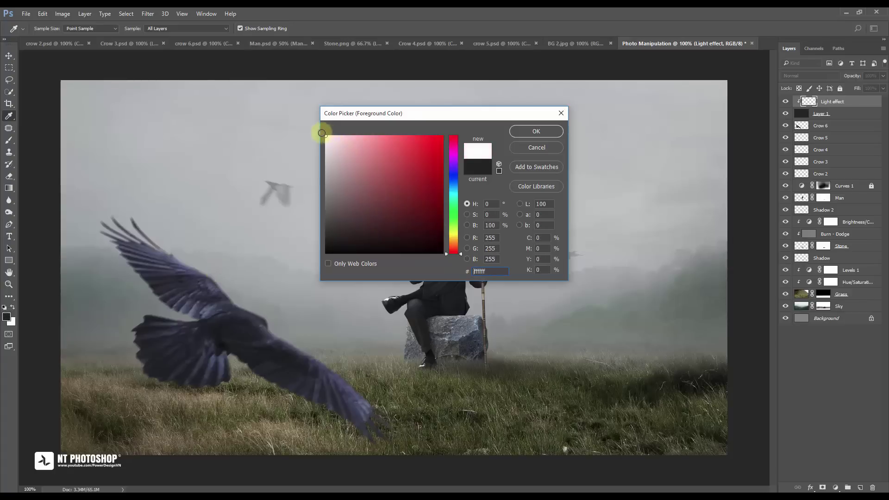
pyautogui.click(525, 130)
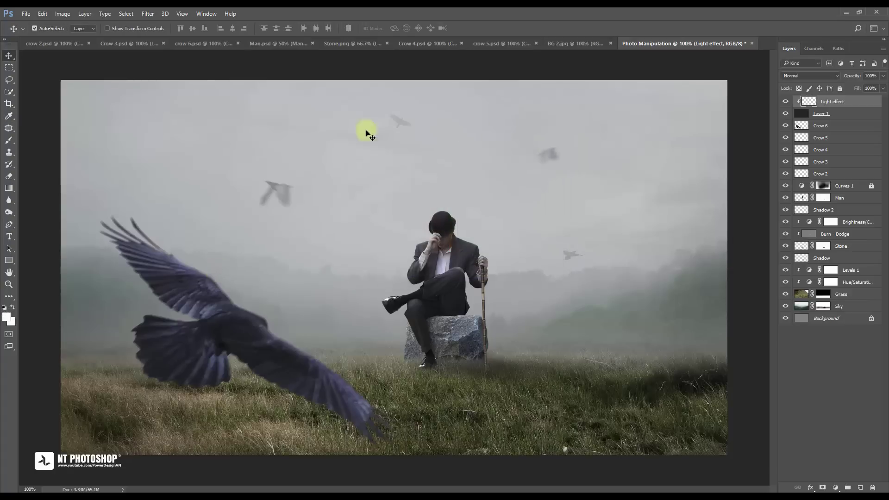
pyautogui.click(9, 140)
pyautogui.rightClick(248, 162)
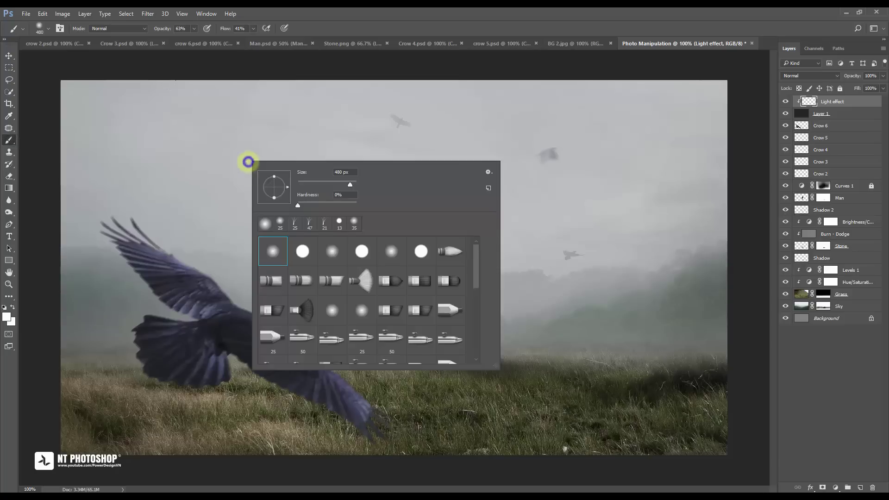
pyautogui.doubleClick(351, 173)
pyautogui.write('2')
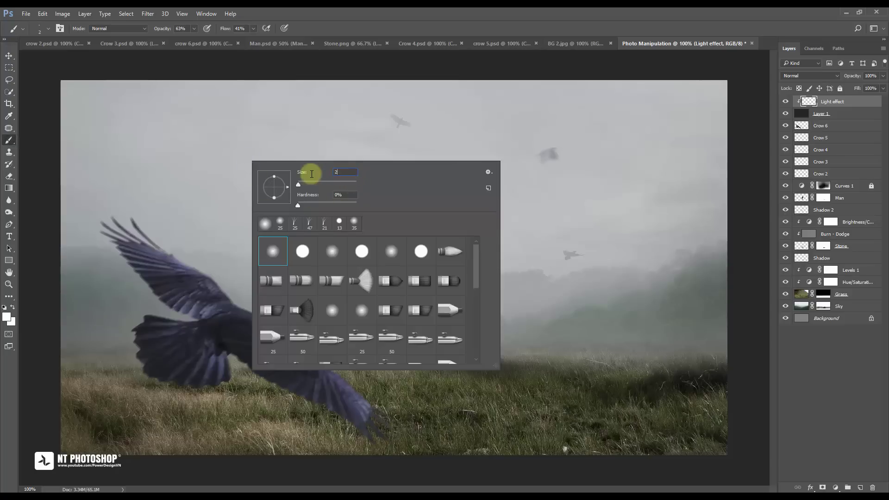
pyautogui.press('Return')
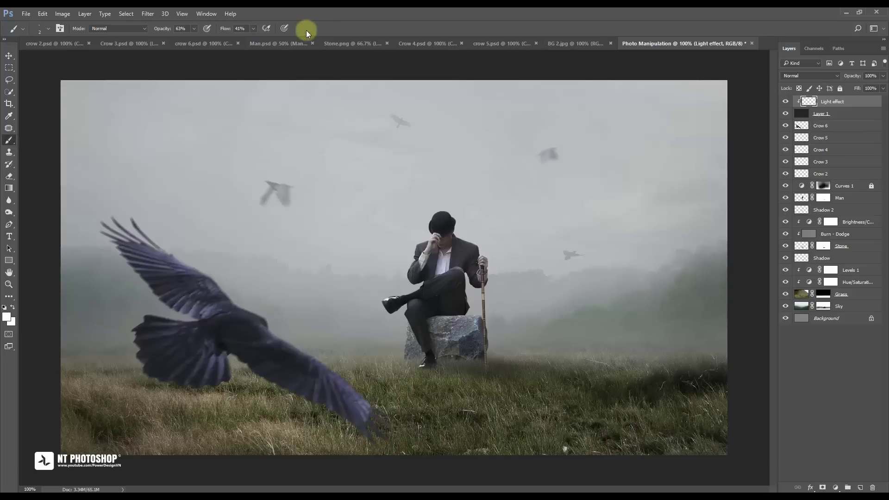
pyautogui.click(284, 29)
# Step: Zoom in on the man's head and draw a pen path along the hat's top-left edge
pyautogui.scroll(1, 419, 210)
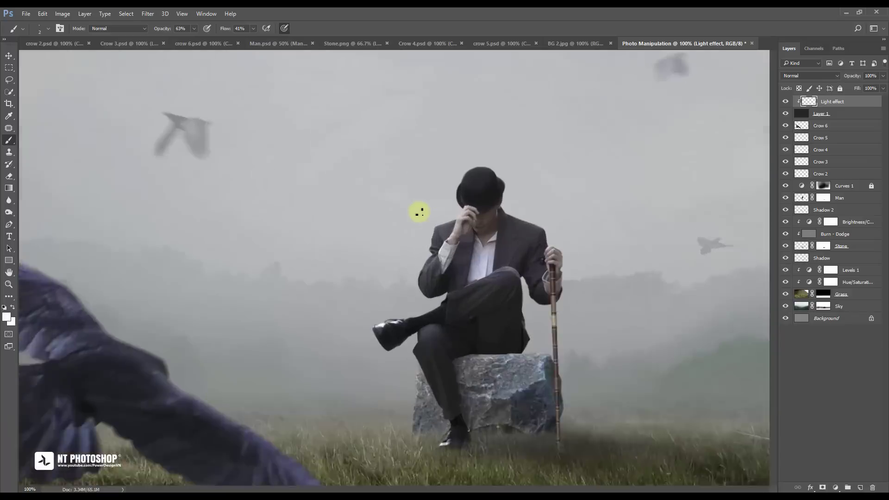
pyautogui.scroll(1, 418, 210)
pyautogui.moveTo(447, 155)
pyautogui.mouseDown()
pyautogui.moveTo(399, 230)
pyautogui.moveTo(347, 214)
pyautogui.mouseUp()
pyautogui.scroll(1, 387, 238)
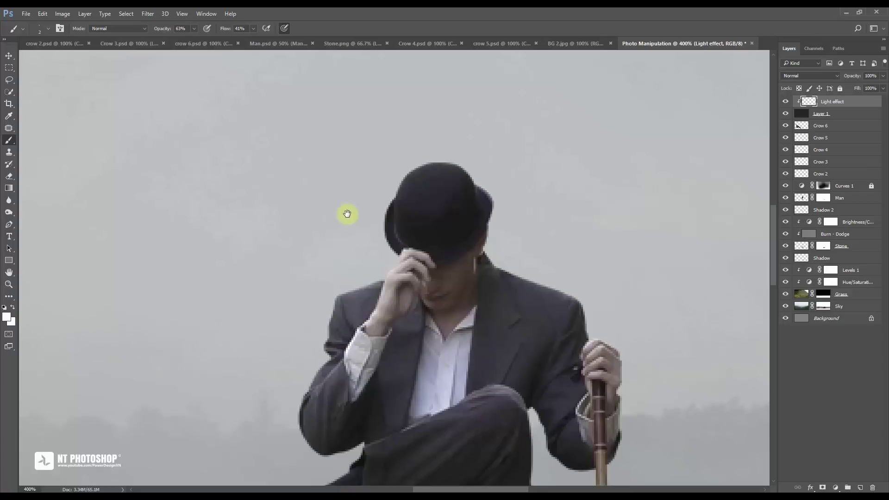
pyautogui.click(14, 225)
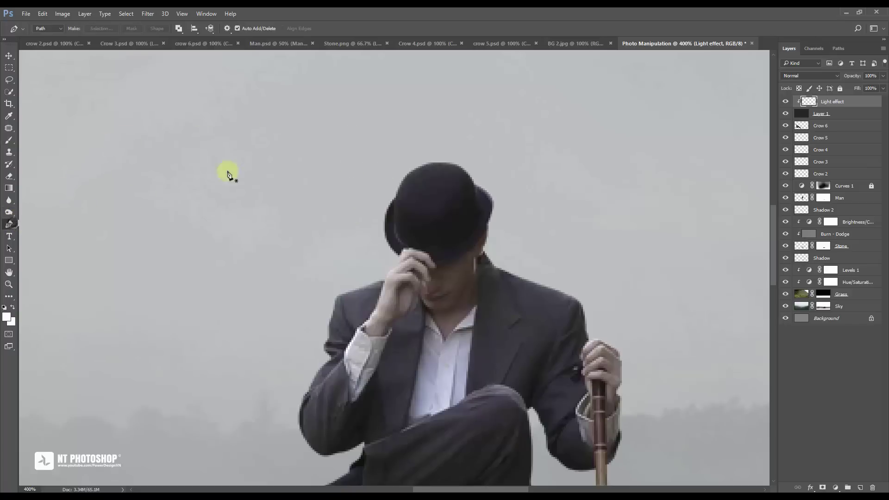
pyautogui.moveTo(439, 164); pyautogui.dragTo(440, 174)
pyautogui.click(440, 164)
pyautogui.moveTo(397, 195); pyautogui.dragTo(388, 219)
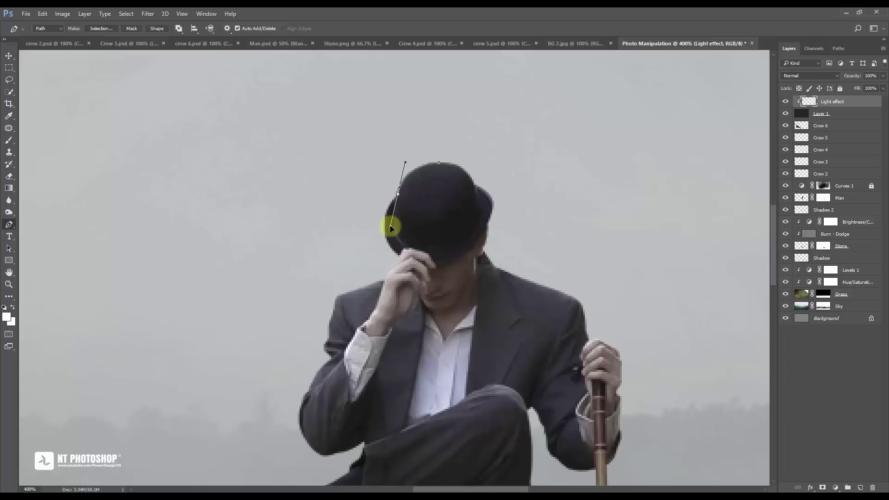
pyautogui.moveTo(391, 227); pyautogui.dragTo(391, 226)
pyautogui.keyDown('alt'); pyautogui.click(398, 195); pyautogui.keyUp('alt')
# Step: Stroke the hat path with the brush using Simulate Pressure, then delete the path
pyautogui.rightClick(416, 173)
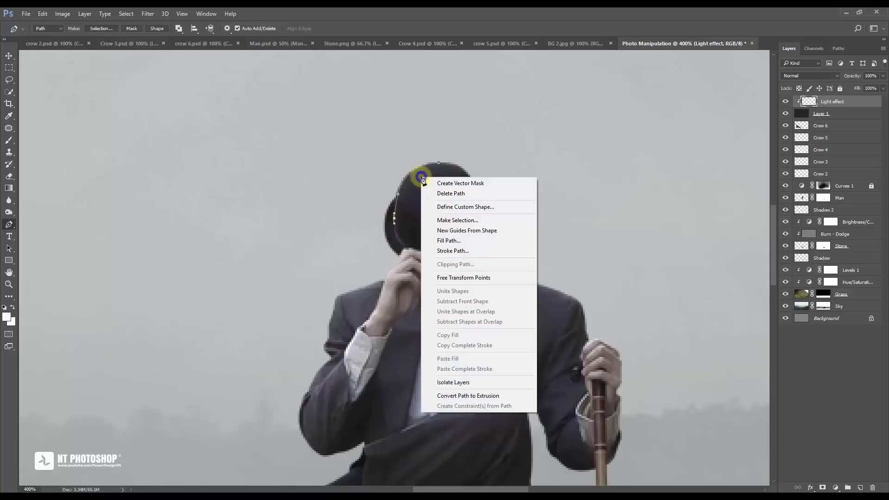
pyautogui.click(488, 248)
pyautogui.moveTo(482, 157); pyautogui.dragTo(568, 101)
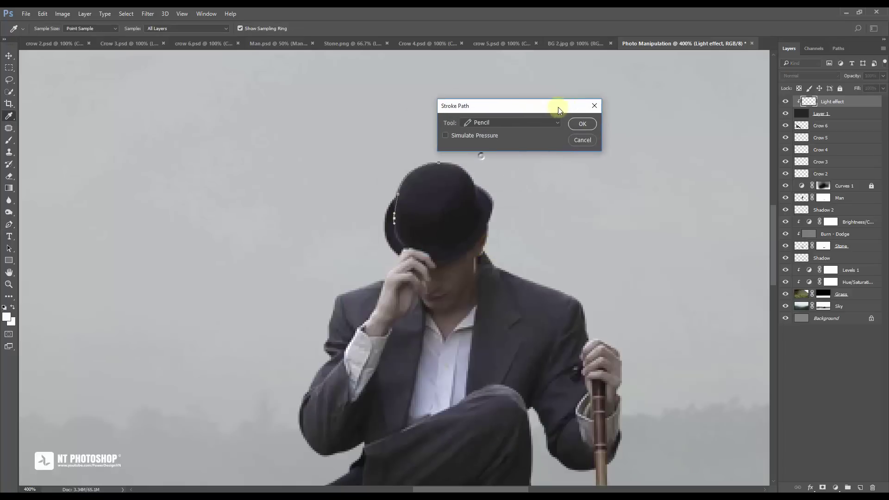
pyautogui.click(567, 113)
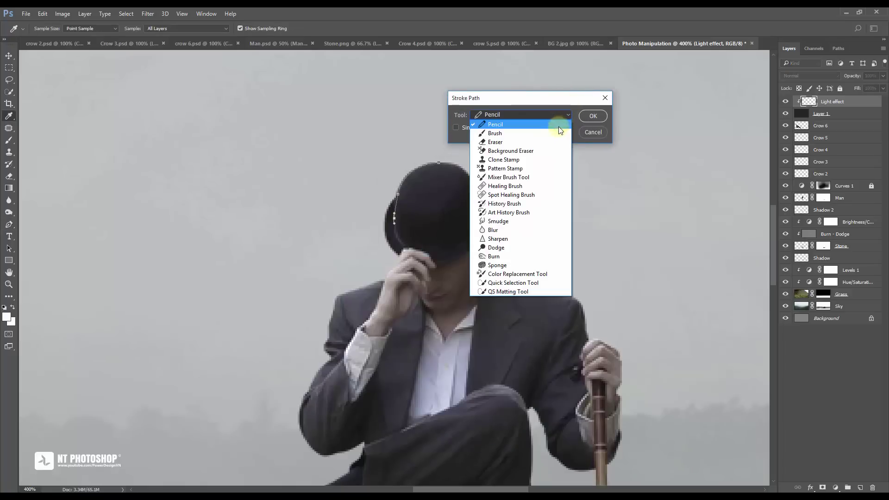
pyautogui.click(555, 133)
pyautogui.click(457, 128)
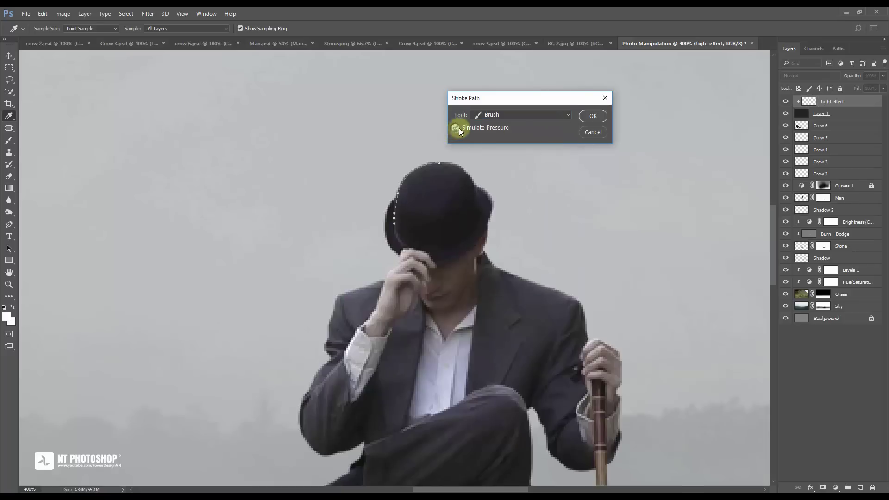
pyautogui.click(596, 116)
pyautogui.rightClick(587, 137)
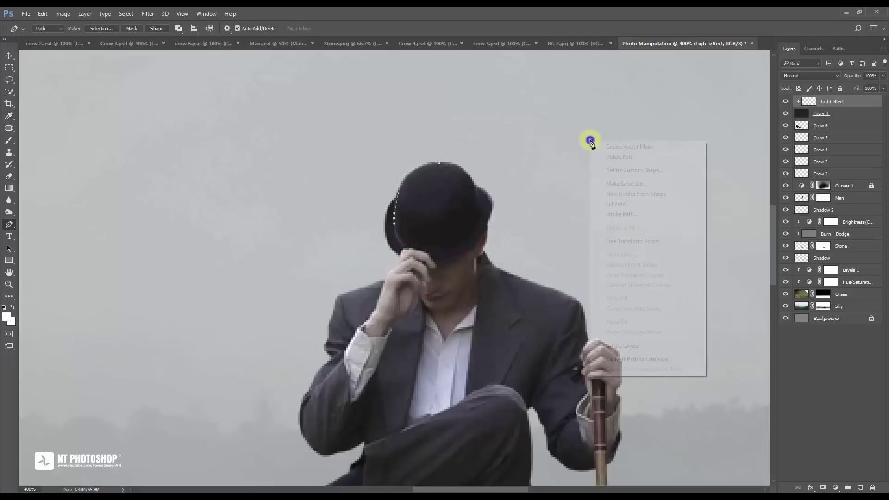
pyautogui.click(611, 146)
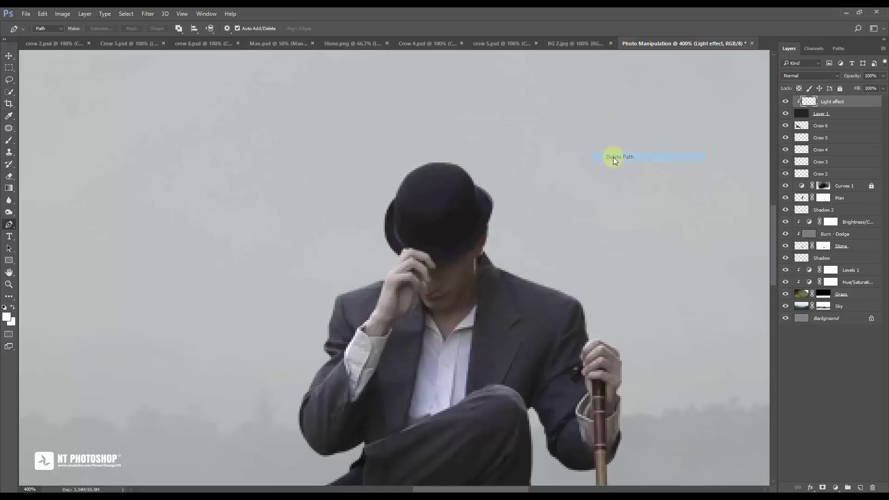
# Step: Draw a pen path along the raised trouser leg, brush-stroke it, and delete the path
pyautogui.click(786, 101)
pyautogui.moveTo(426, 262); pyautogui.dragTo(471, 188)
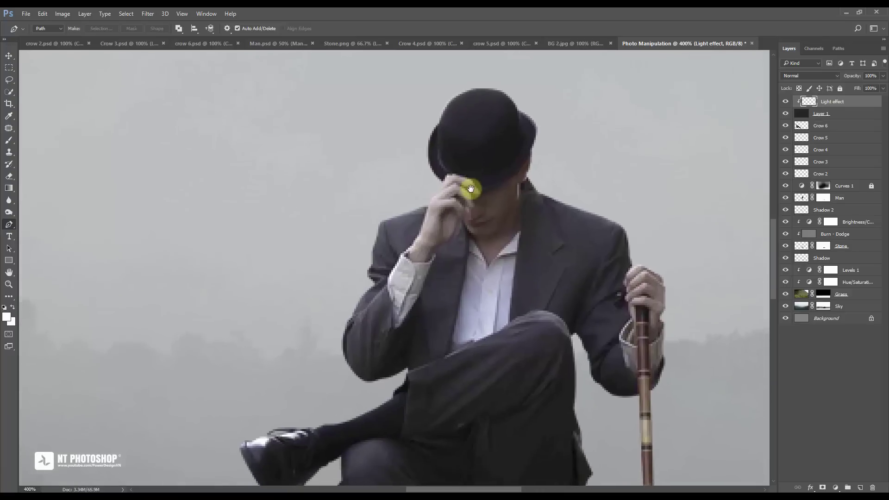
pyautogui.moveTo(392, 283); pyautogui.dragTo(409, 191)
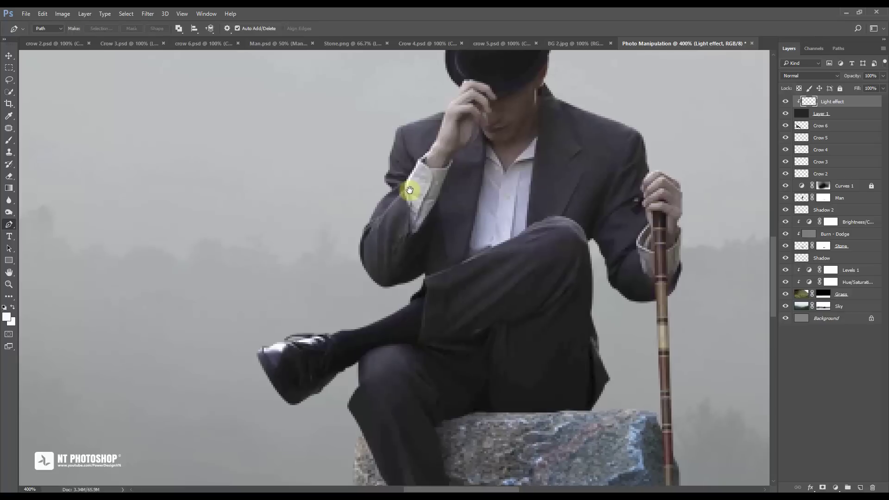
pyautogui.click(410, 307)
pyautogui.moveTo(362, 336); pyautogui.dragTo(360, 336)
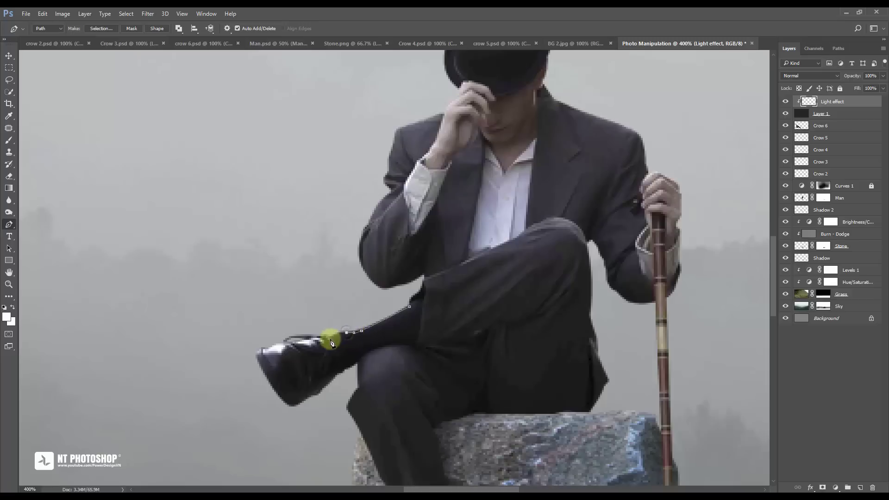
pyautogui.rightClick(290, 242)
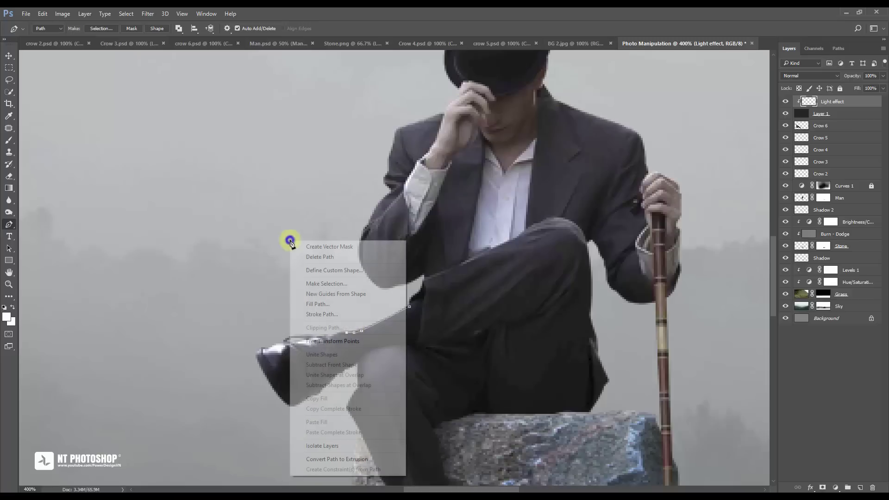
pyautogui.click(373, 314)
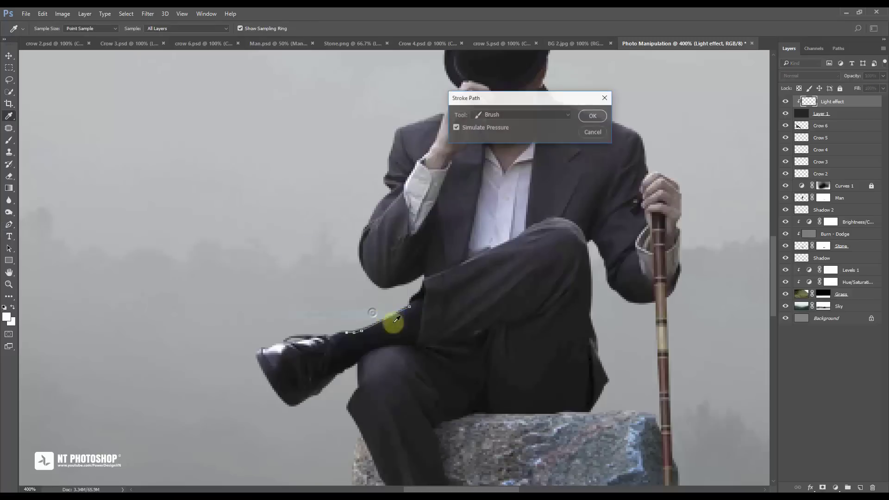
pyautogui.click(601, 118)
pyautogui.rightClick(588, 149)
pyautogui.click(608, 167)
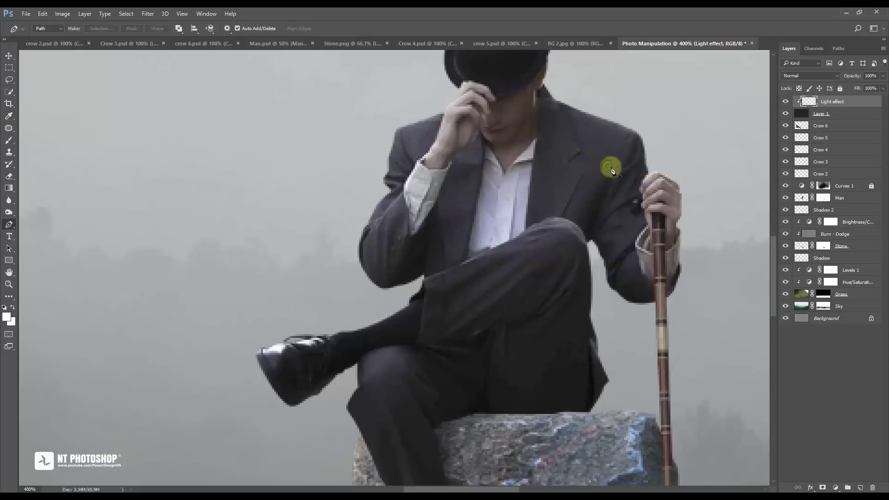
# Step: Draw a pen path along the sleeve edge, brush-stroke it, and delete the path
pyautogui.click(786, 102)
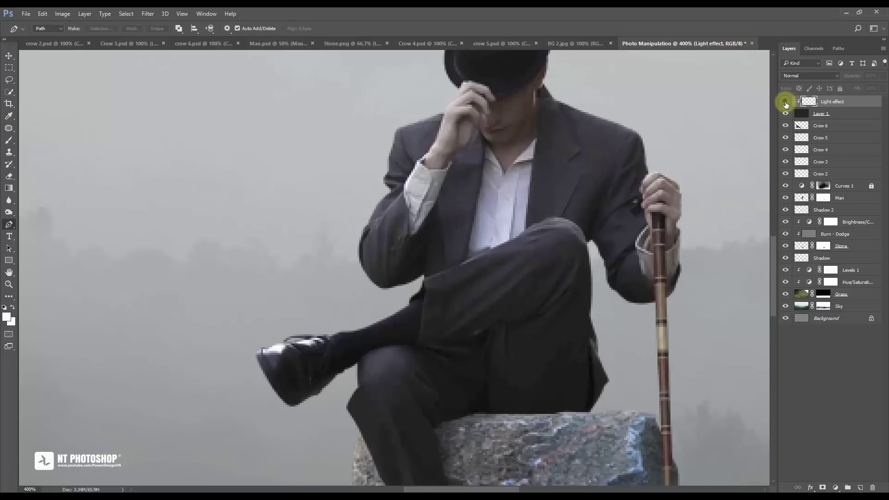
pyautogui.click(786, 101)
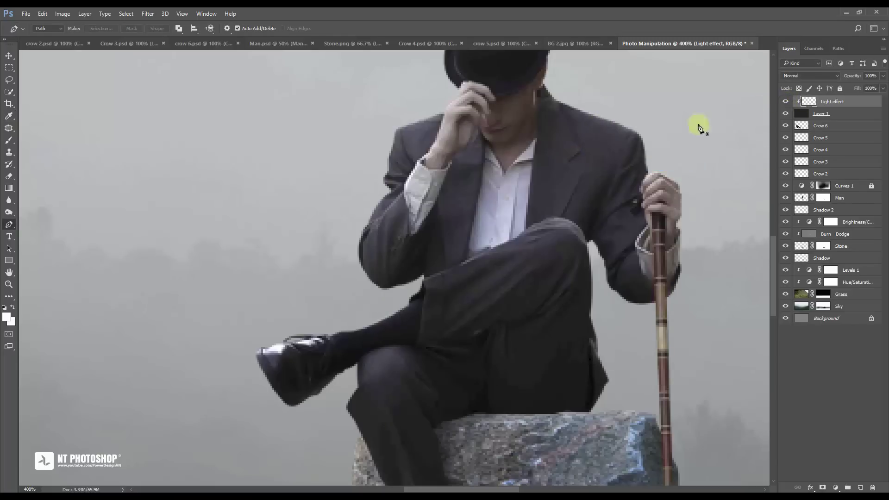
pyautogui.click(401, 195)
pyautogui.click(376, 254)
pyautogui.rightClick(690, 129)
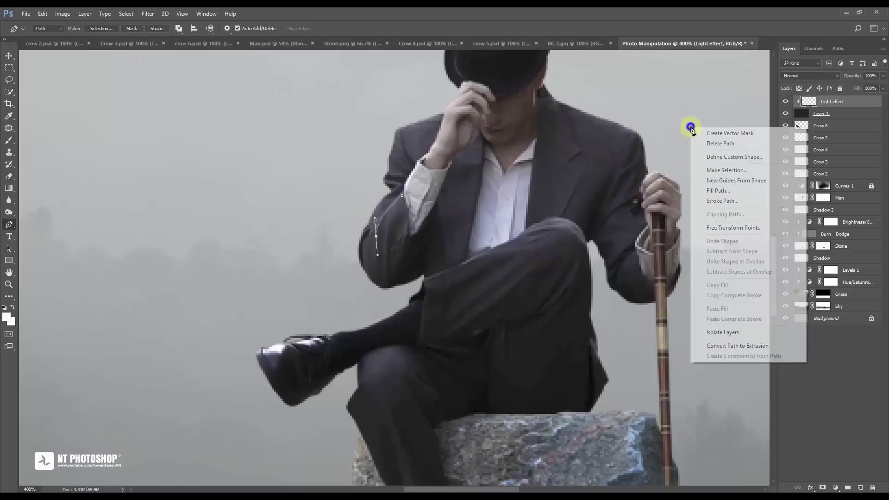
pyautogui.click(724, 201)
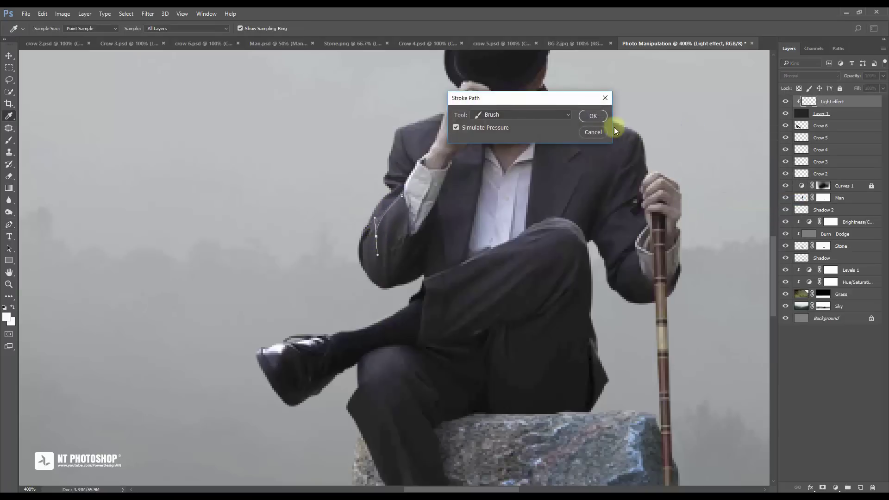
pyautogui.click(593, 116)
pyautogui.rightClick(591, 115)
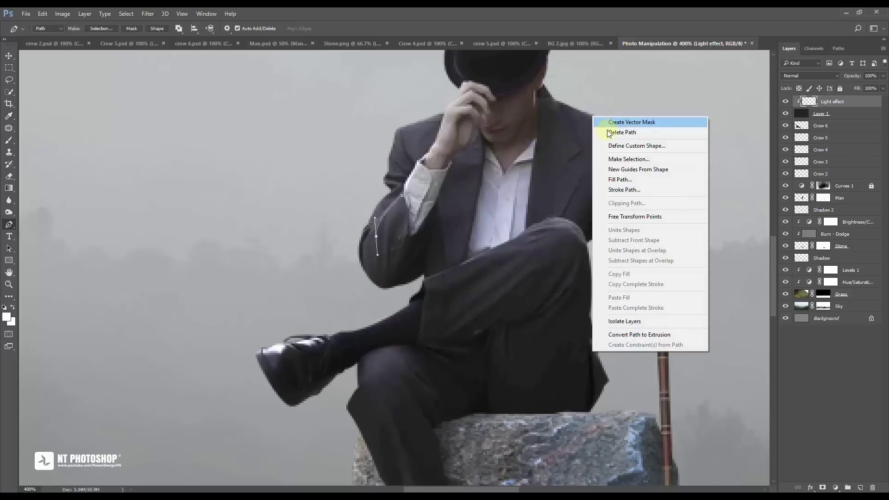
pyautogui.click(608, 132)
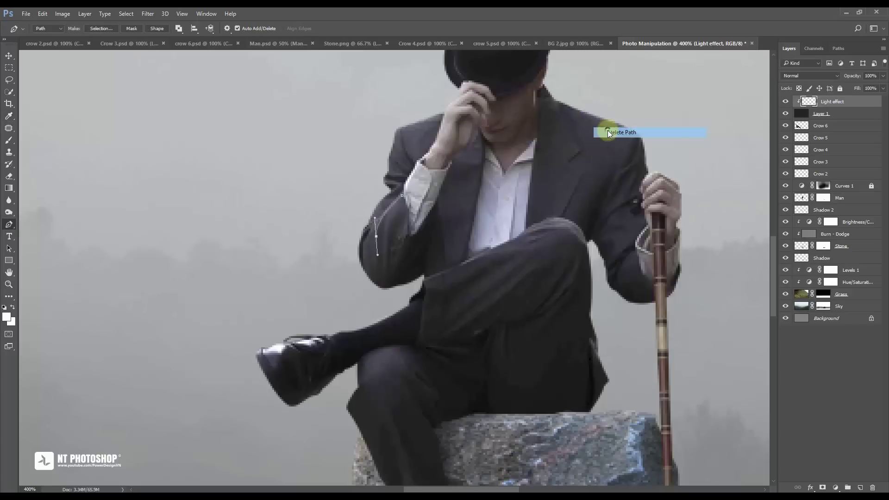
# Step: Compare with Light effect hidden, then duplicate it as 'Light effect copy'
pyautogui.click(786, 102)
pyautogui.click(786, 102)
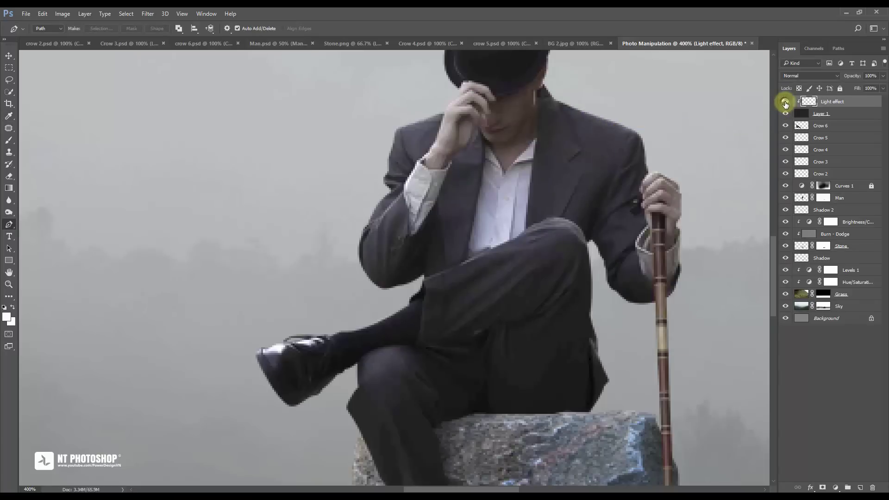
pyautogui.moveTo(861, 101); pyautogui.dragTo(860, 488)
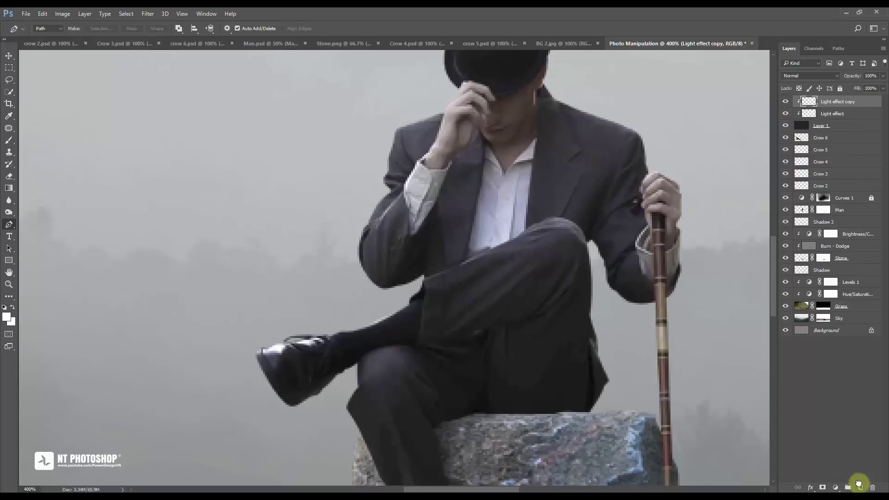
pyautogui.hotkey('ctrl', '-')
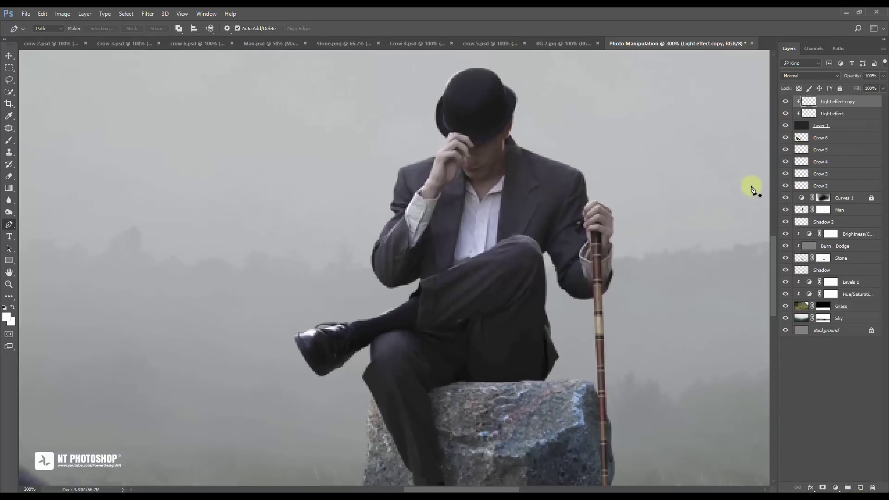
pyautogui.hotkey('ctrl', '-')
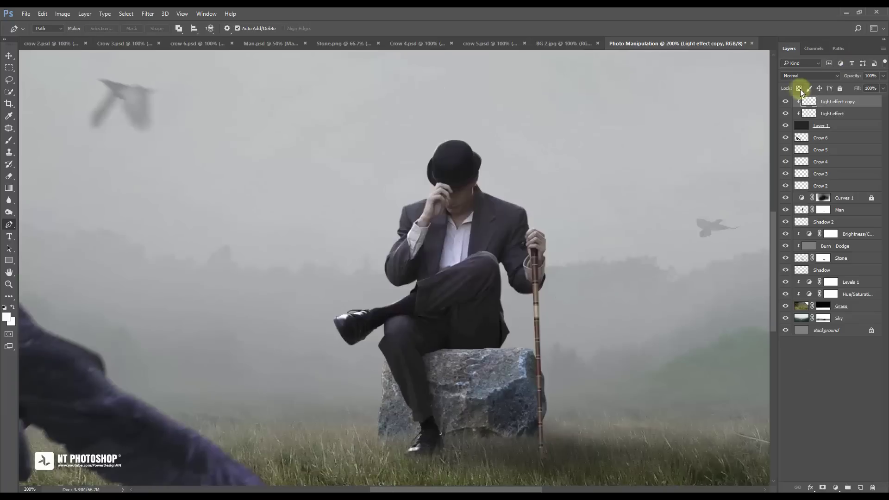
pyautogui.hotkey('ctrl', '-')
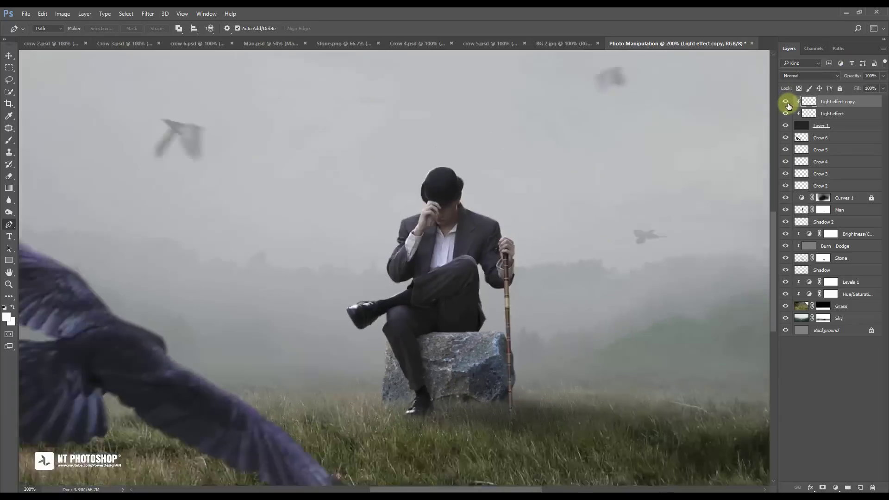
pyautogui.click(835, 382)
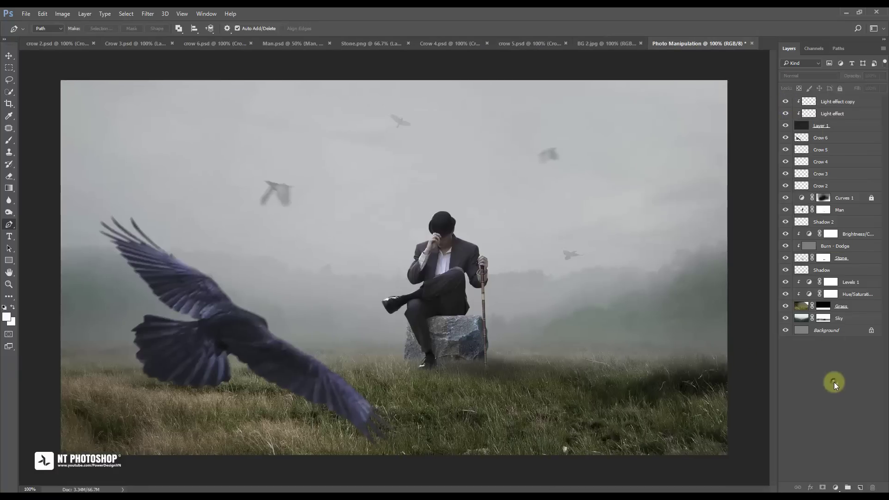
pyautogui.click(10, 56)
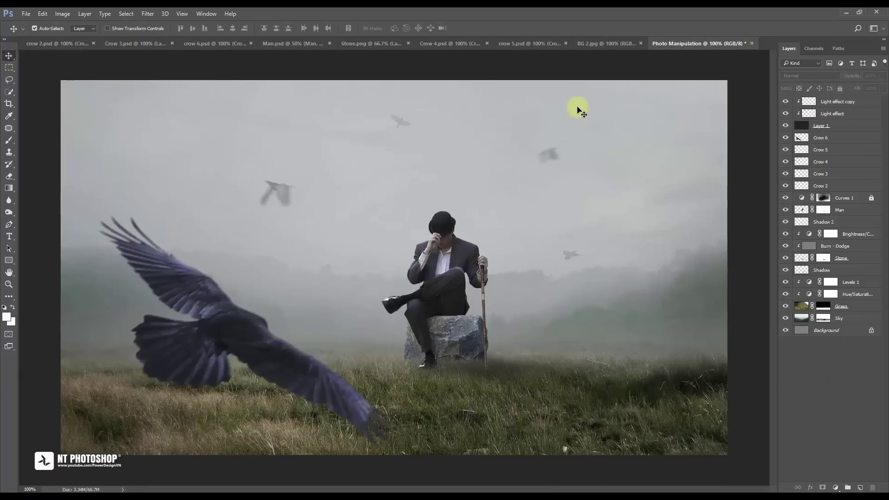
pyautogui.click(786, 307)
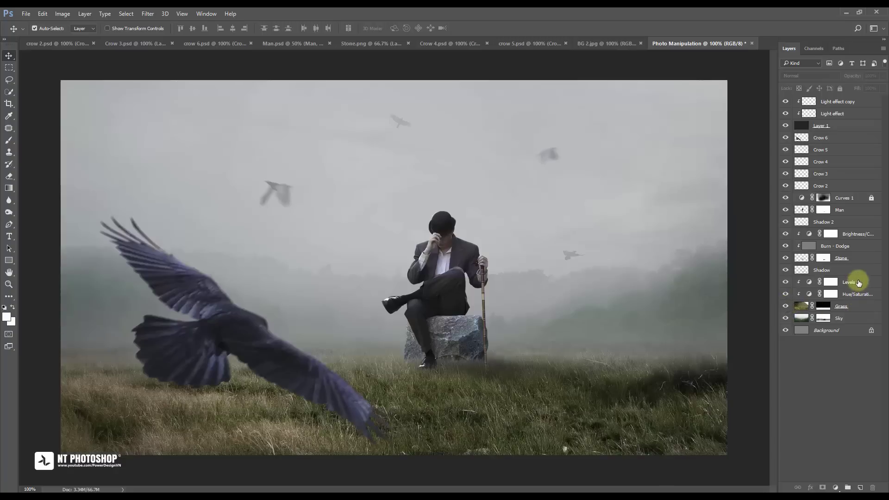
pyautogui.click(857, 282)
# Step: Add a new layer named 'Fill' above Levels 1 and set the foreground to black
pyautogui.click(862, 488)
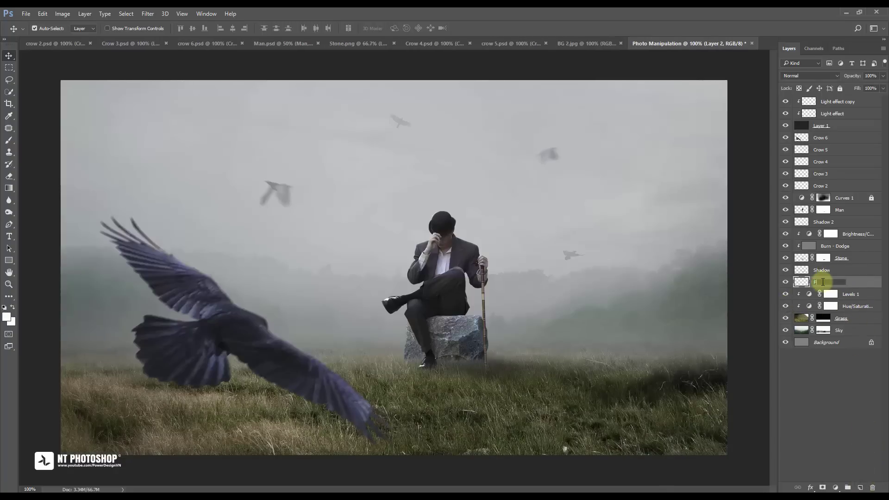
pyautogui.press('Return')
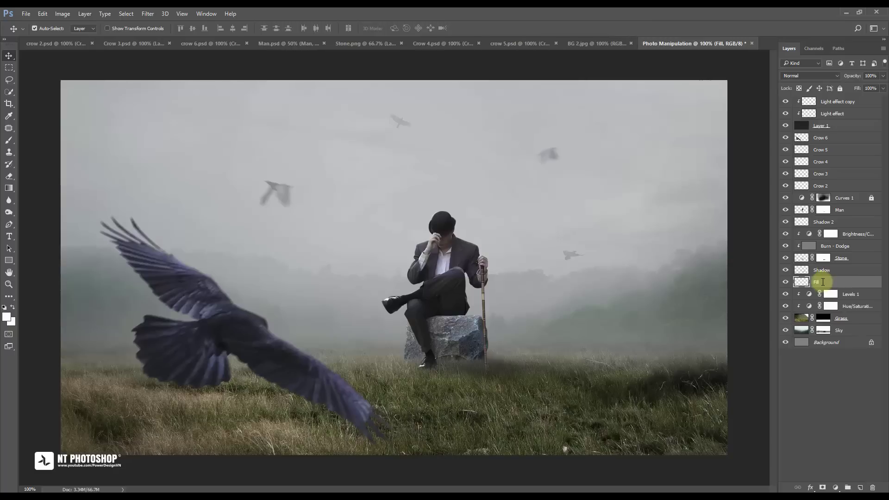
pyautogui.click(10, 314)
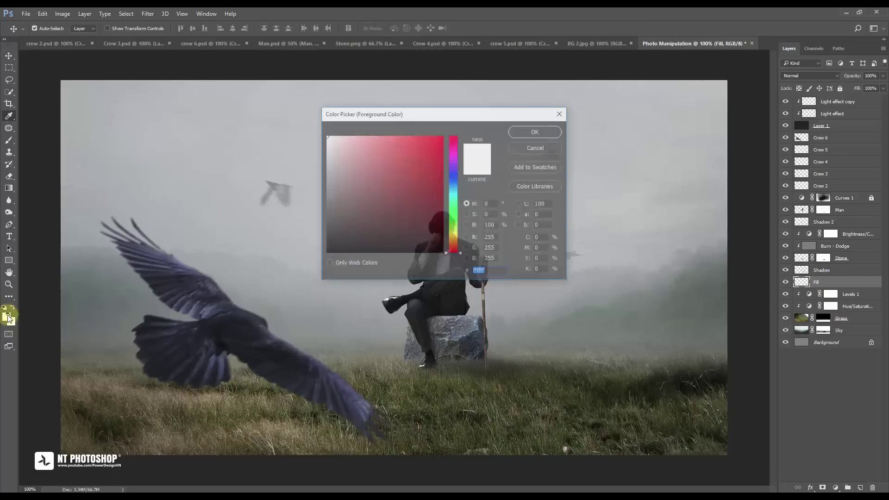
pyautogui.moveTo(353, 218); pyautogui.dragTo(314, 258)
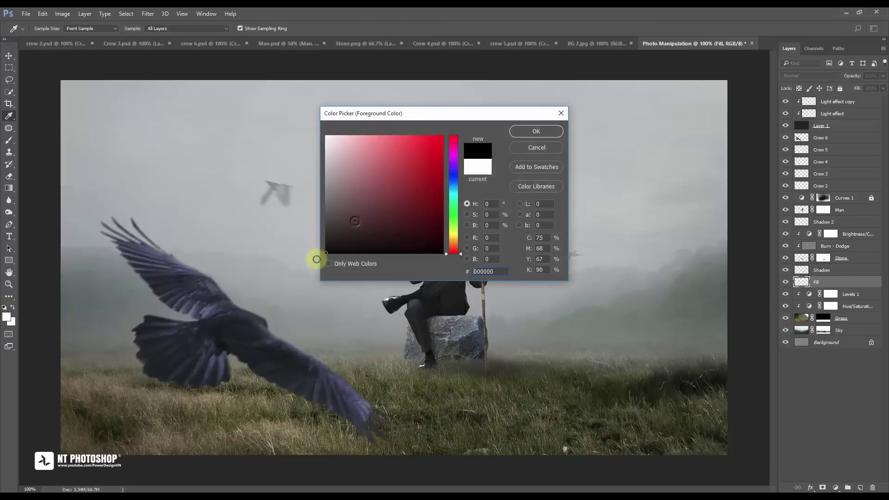
pyautogui.click(533, 132)
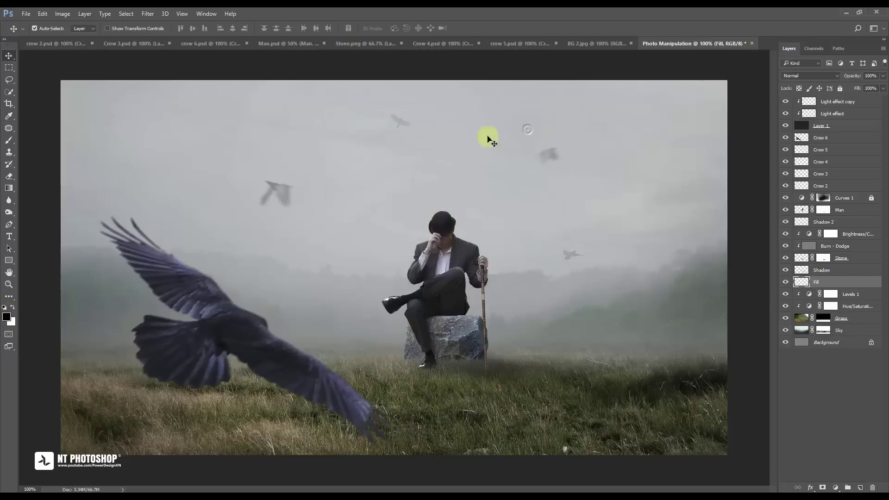
# Step: Paint a dark band along the bottom edge with a 300 px soft round brush at 100% opacity
pyautogui.click(8, 140)
pyautogui.rightClick(326, 216)
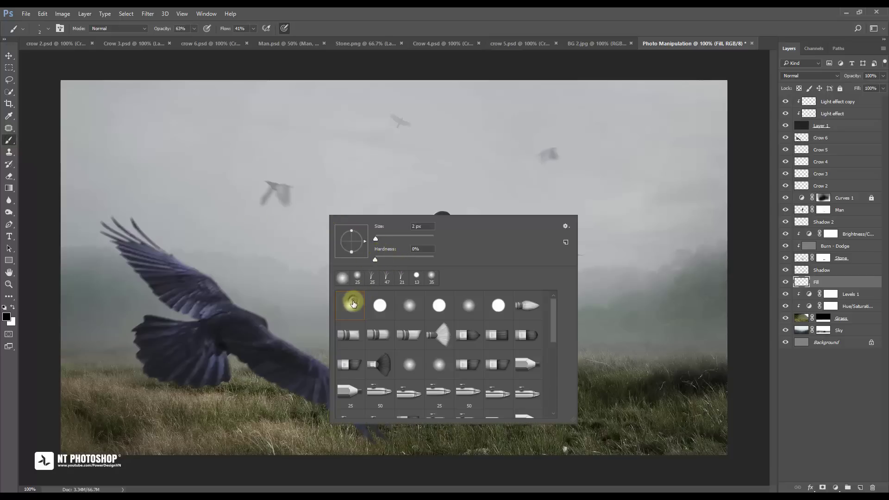
pyautogui.click(376, 259)
pyautogui.press('Return')
pyautogui.keyDown('alt'); pyautogui.rightClick(376, 164); pyautogui.keyUp('alt')
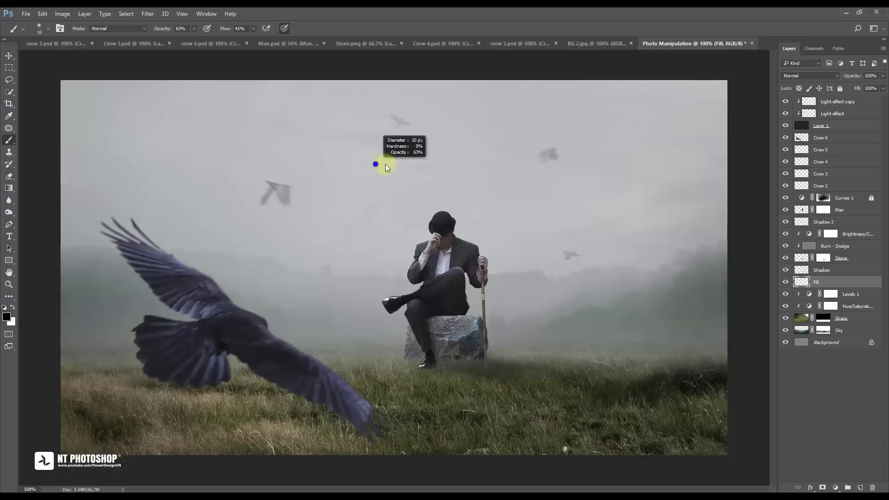
pyautogui.keyDown('alt'); pyautogui.rightClick(347, 194); pyautogui.keyUp('alt')
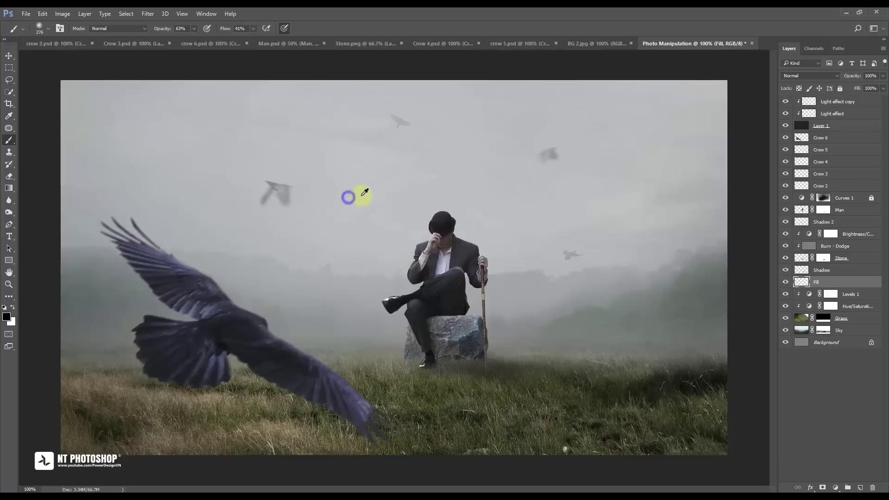
pyautogui.click(194, 29)
pyautogui.moveTo(195, 42); pyautogui.dragTo(318, 43)
pyautogui.click(253, 29)
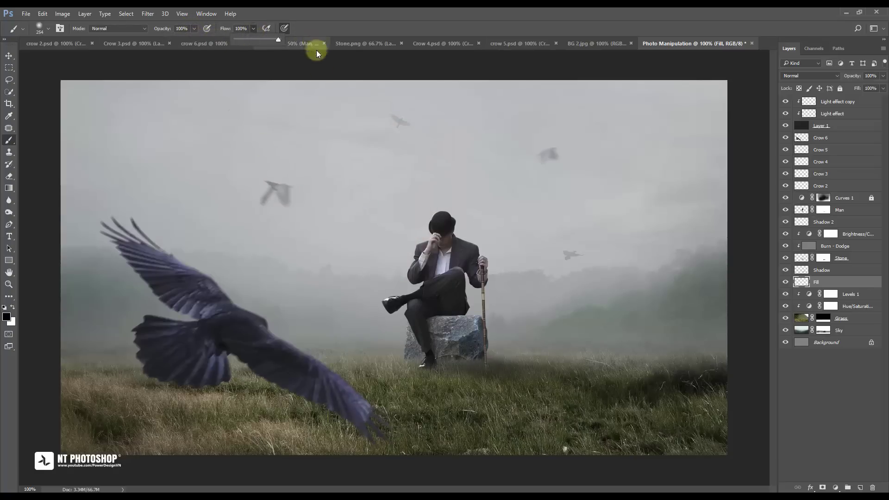
pyautogui.hotkey('ctrl', '-')
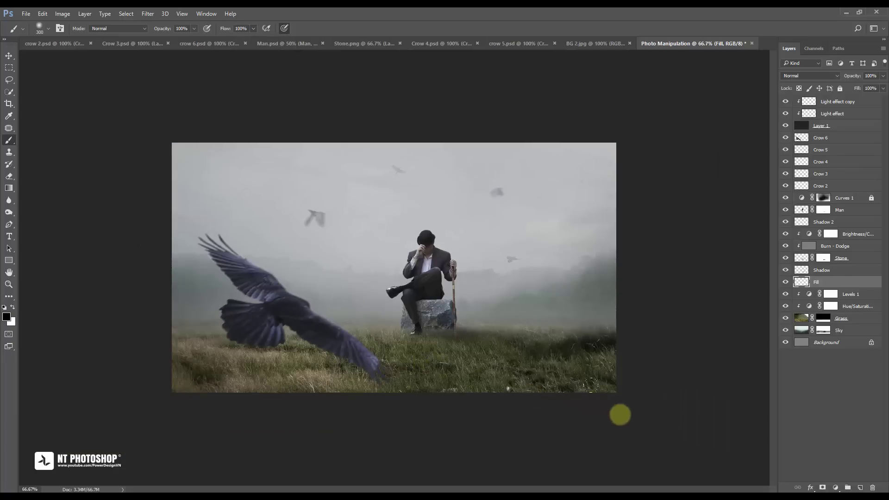
pyautogui.press(']')
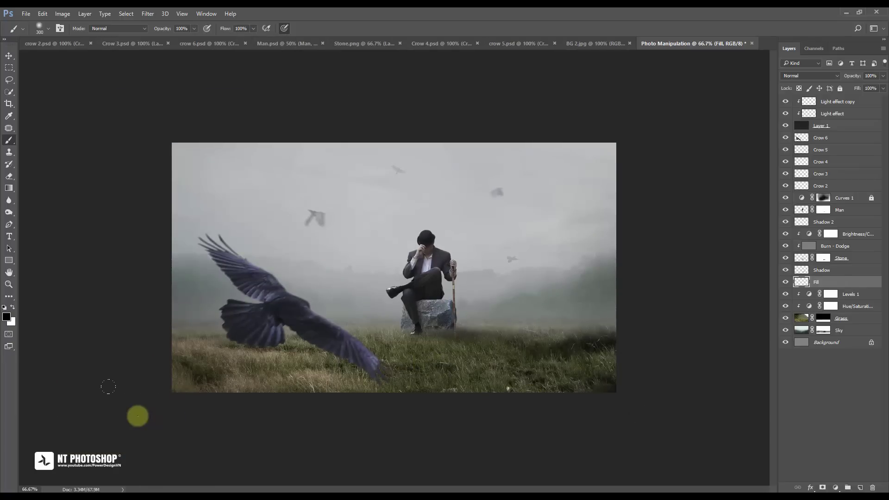
pyautogui.keyDown('shift'); pyautogui.click(108, 387); pyautogui.keyUp('shift')
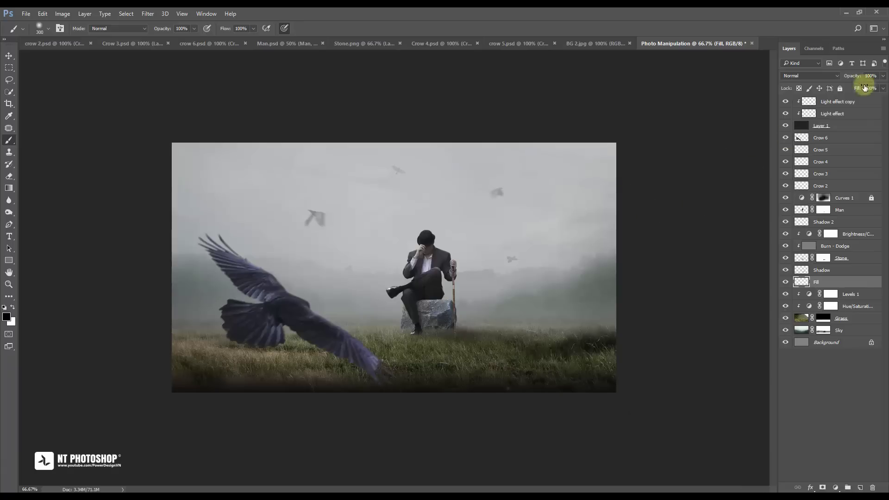
# Step: Lower the Fill layer opacity to 27% and compare the image with and without it
pyautogui.click(884, 76)
pyautogui.moveTo(866, 88); pyautogui.dragTo(852, 91)
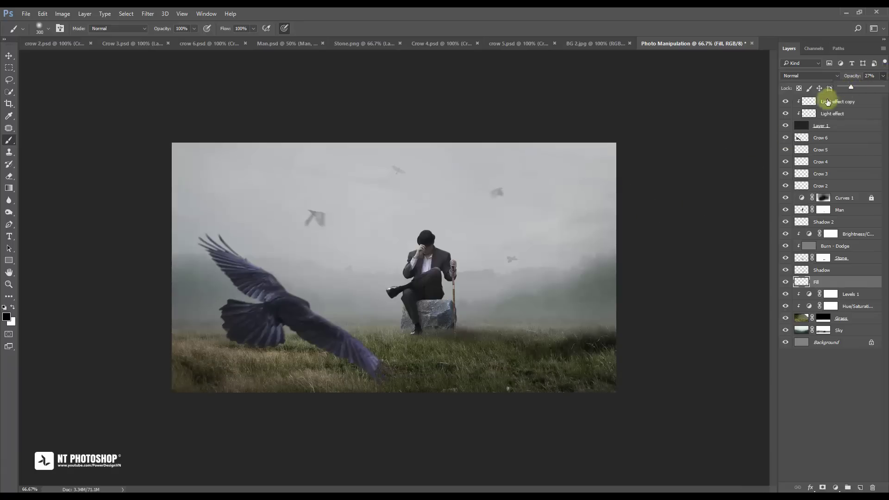
pyautogui.click(785, 283)
pyautogui.click(785, 283)
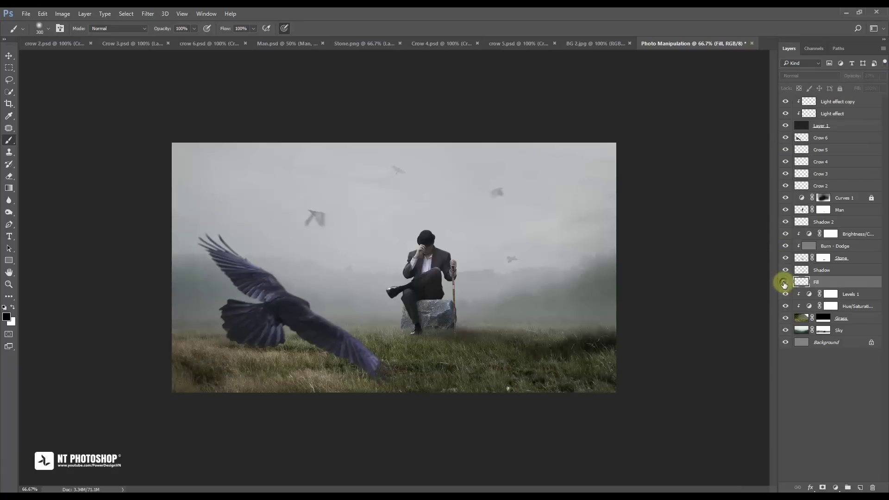
pyautogui.click(785, 283)
pyautogui.click(883, 76)
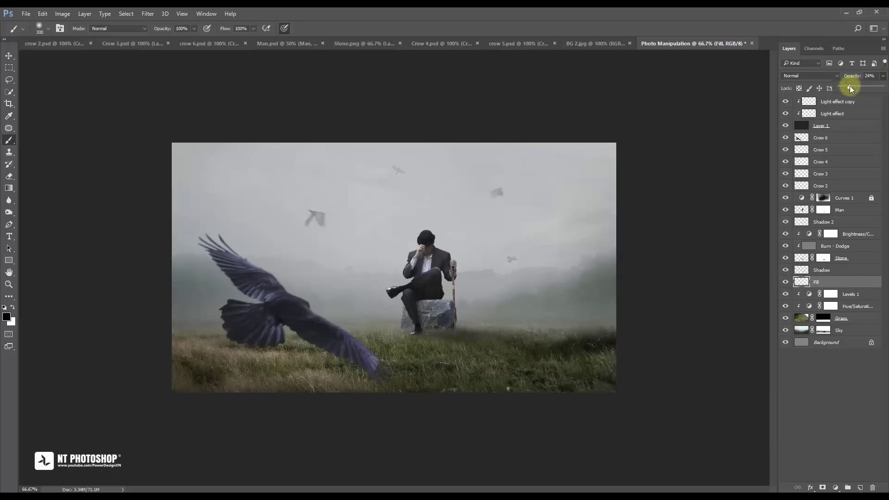
pyautogui.click(830, 371)
pyautogui.hotkey('ctrl', '1')
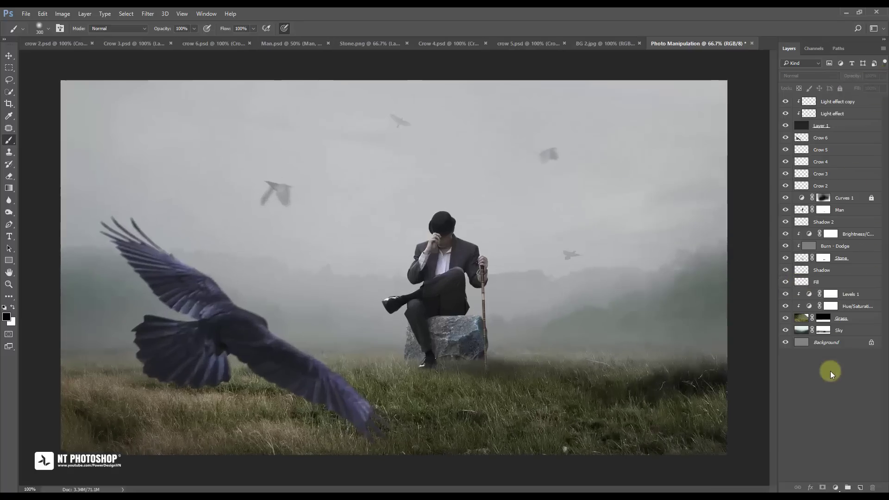
# Step: Transform the Fill strip to lower its top edge, then set its opacity to 51%
pyautogui.click(848, 284)
pyautogui.hotkey('ctrl', 't')
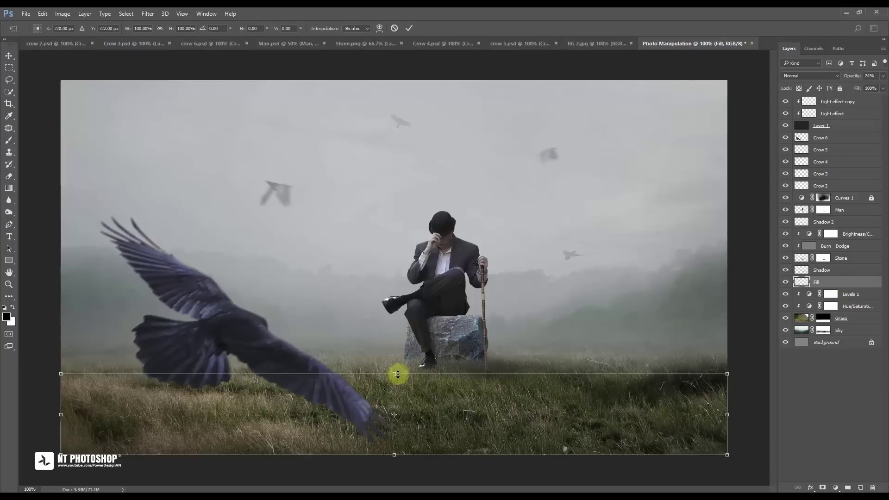
pyautogui.moveTo(394, 373); pyautogui.dragTo(387, 408)
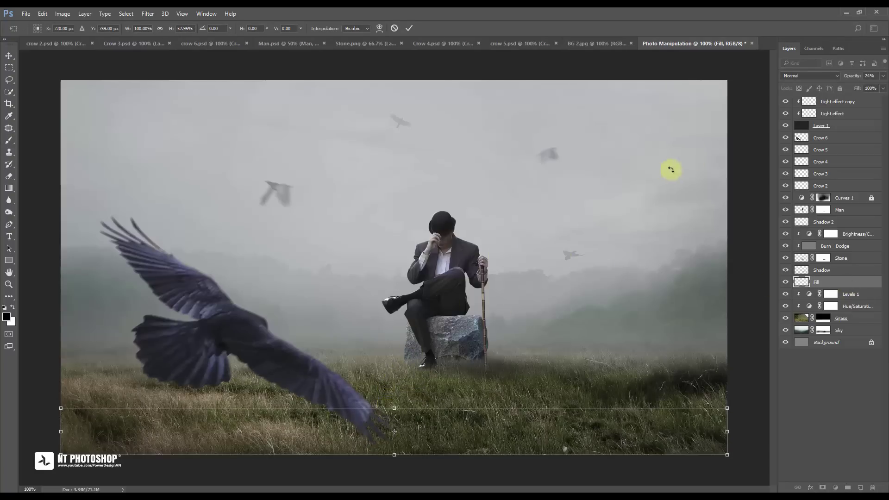
pyautogui.click(409, 29)
pyautogui.click(883, 75)
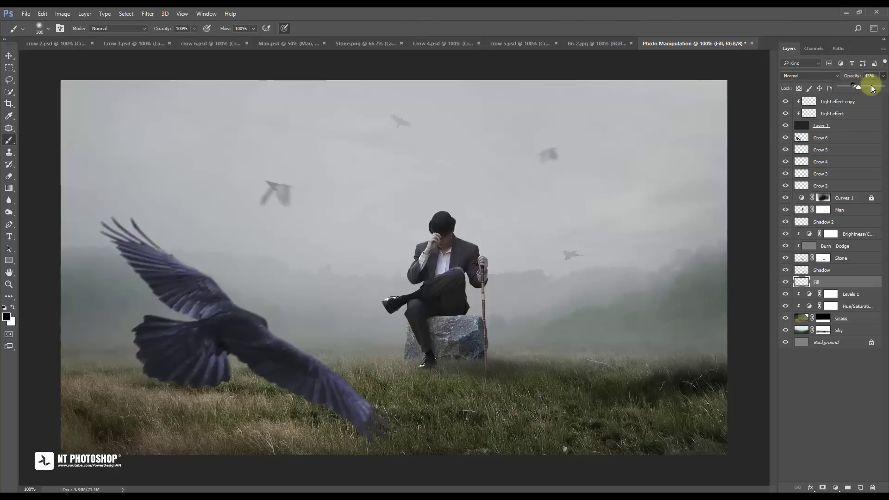
pyautogui.moveTo(849, 87); pyautogui.dragTo(862, 88)
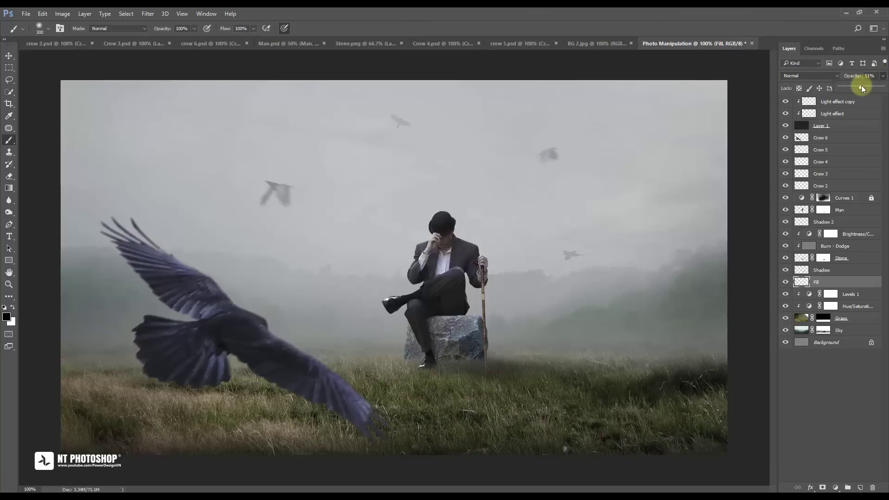
pyautogui.click(845, 369)
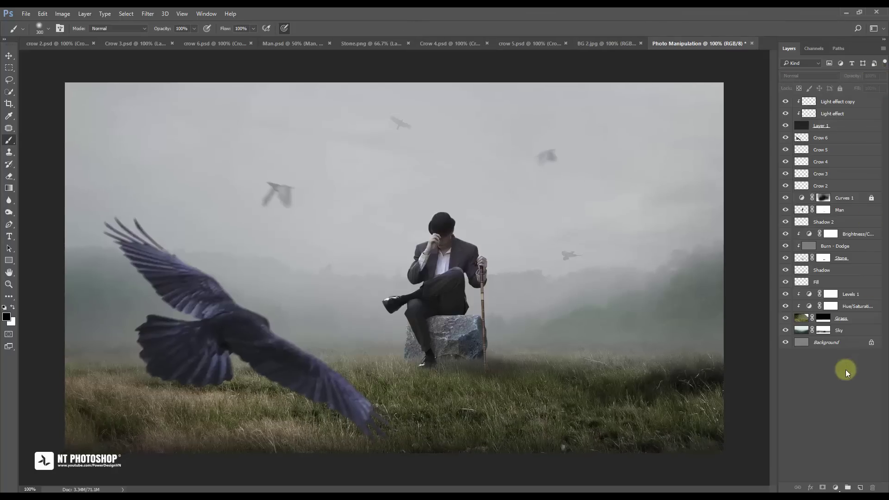
pyautogui.hotkey('ctrl', '-')
pyautogui.click(853, 101)
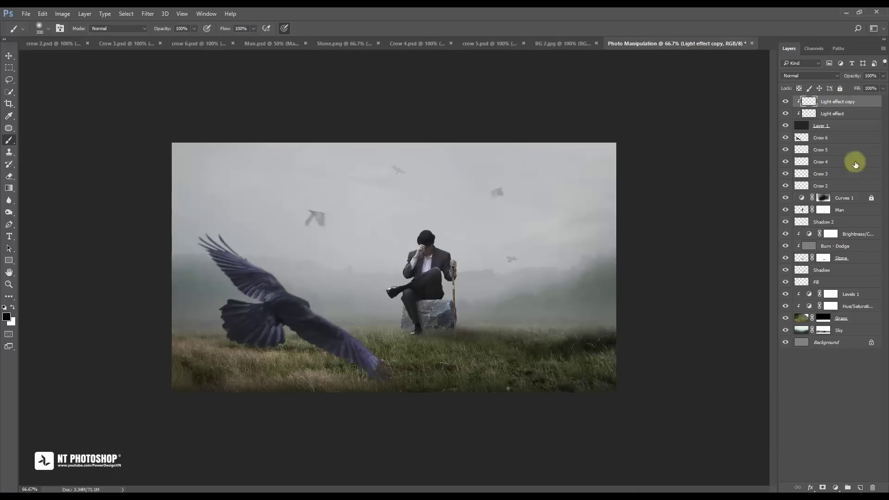
# Step: Add a Curves adjustment layer with the curve pulled down to darken the image
pyautogui.click(836, 487)
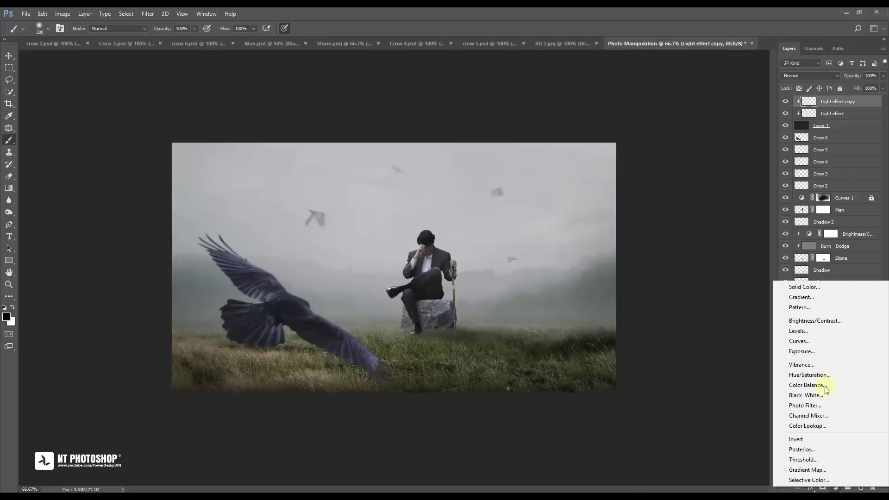
pyautogui.click(830, 341)
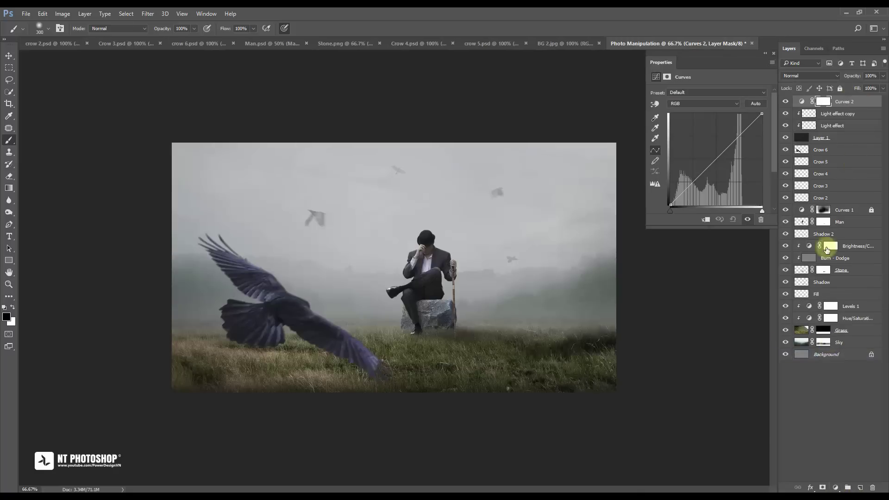
pyautogui.moveTo(711, 165); pyautogui.dragTo(714, 176)
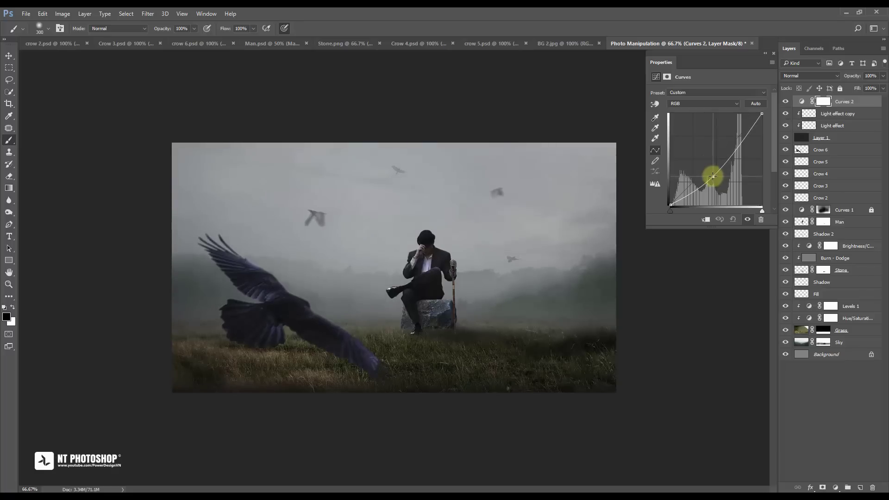
pyautogui.click(772, 53)
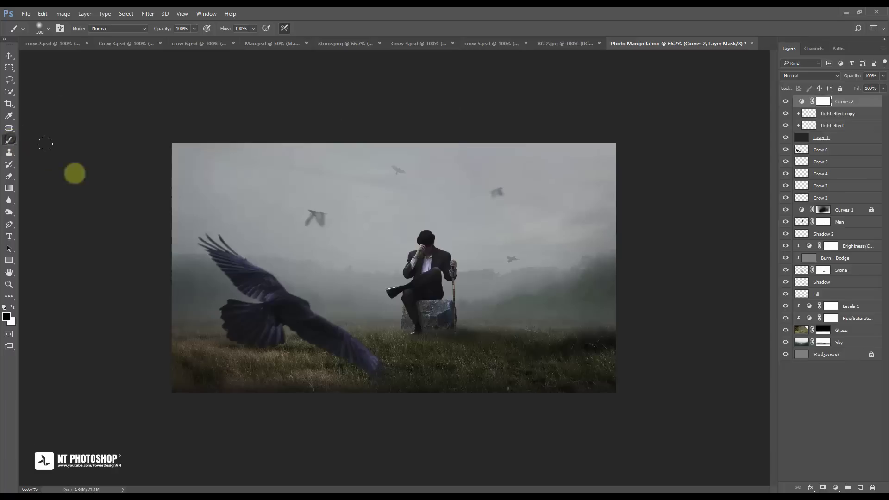
# Step: Paint out the Curves 2 mask over the sky, man and centre with a ~564 px brush
pyautogui.moveTo(354, 222)
pyautogui.mouseDown()
pyautogui.moveTo(431, 261)
pyautogui.moveTo(332, 373)
pyautogui.moveTo(276, 301)
pyautogui.mouseUp()
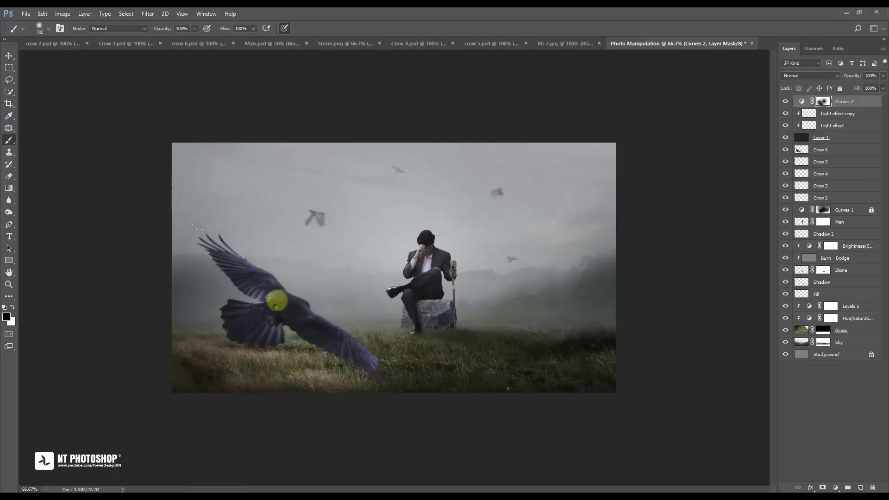
pyautogui.moveTo(337, 241); pyautogui.dragTo(308, 218)
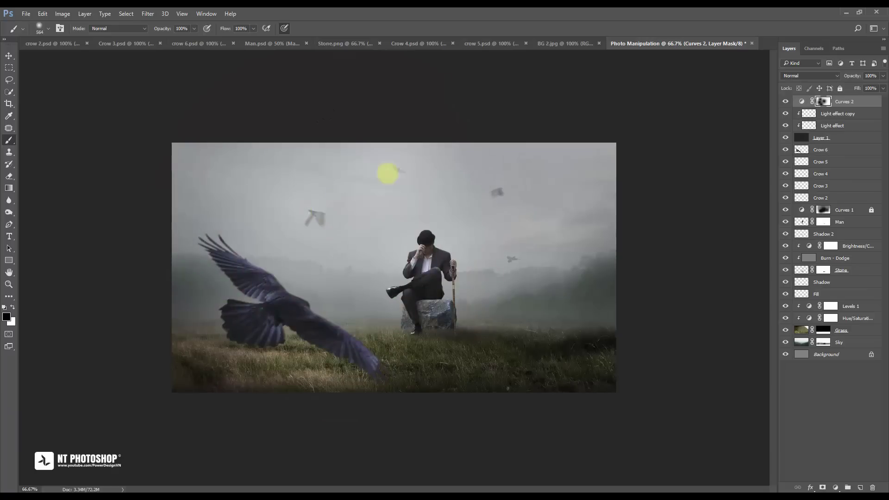
pyautogui.click(485, 190)
pyautogui.click(505, 259)
pyautogui.click(456, 271)
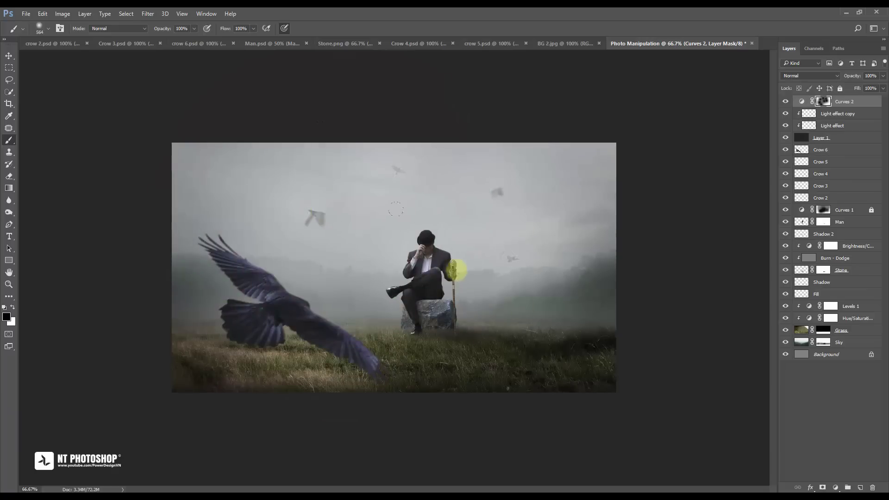
pyautogui.moveTo(396, 210)
pyautogui.mouseDown()
pyautogui.moveTo(408, 262)
pyautogui.moveTo(114, 189)
pyautogui.moveTo(195, 189)
pyautogui.moveTo(245, 289)
pyautogui.moveTo(285, 301)
pyautogui.moveTo(257, 283)
pyautogui.moveTo(277, 268)
pyautogui.moveTo(213, 237)
pyautogui.moveTo(211, 211)
pyautogui.moveTo(259, 237)
pyautogui.moveTo(365, 216)
pyautogui.moveTo(331, 191)
pyautogui.mouseUp()
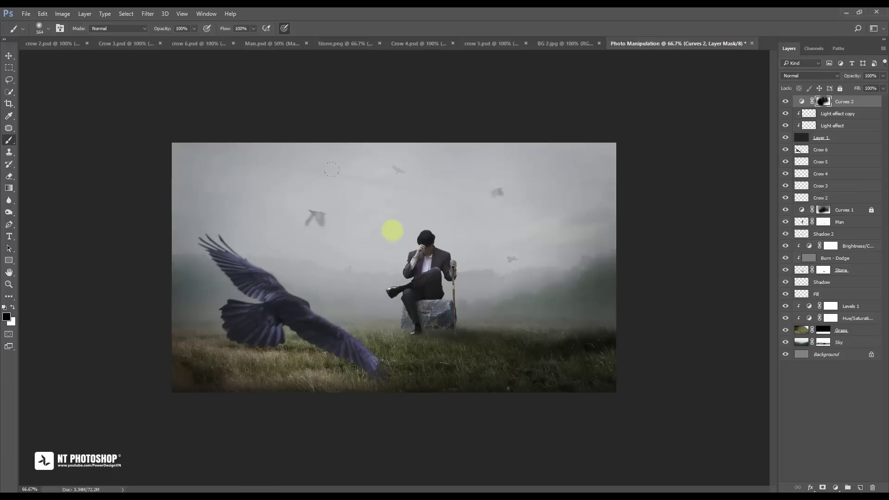
pyautogui.click(8, 55)
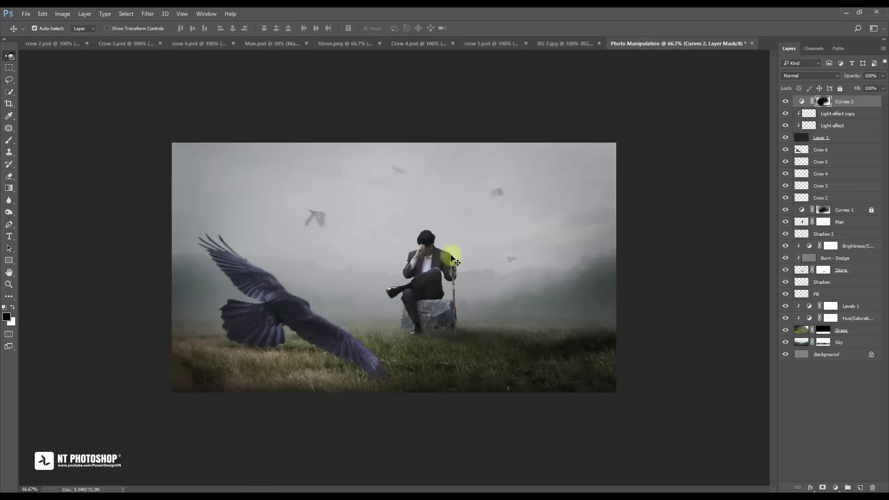
pyautogui.click(813, 379)
pyautogui.click(847, 104)
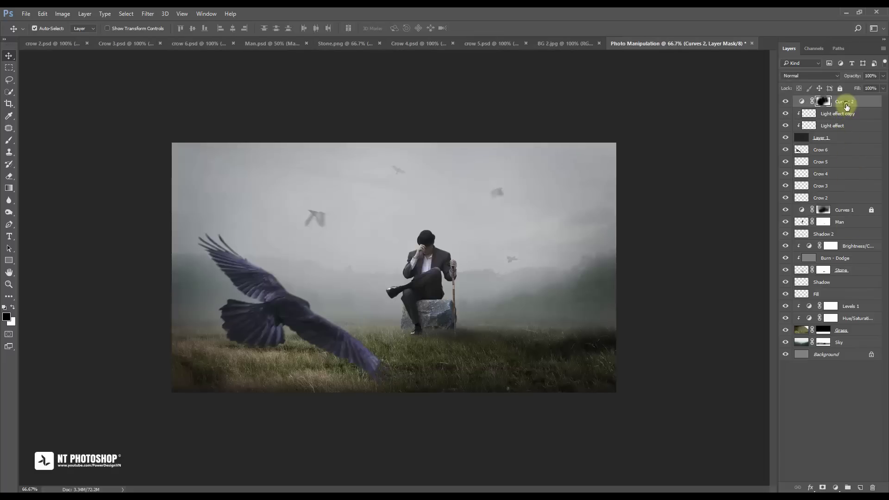
pyautogui.hotkey('ctrl', '1')
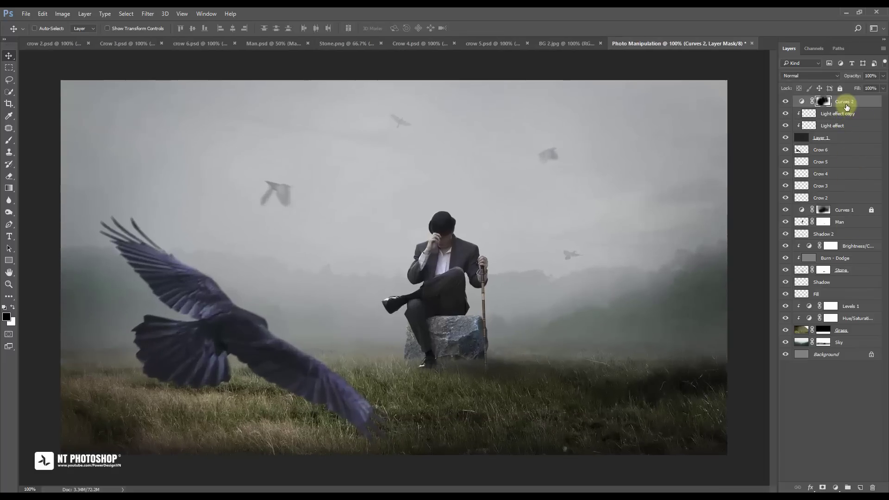
# Step: Stamp visible layers into 'Final', then add Color Balance with midtones Cyan/Red -11, Yellow/Blue -5
pyautogui.hotkey('ctrl', 'shift', 'alt', 'e')
pyautogui.write('Final')
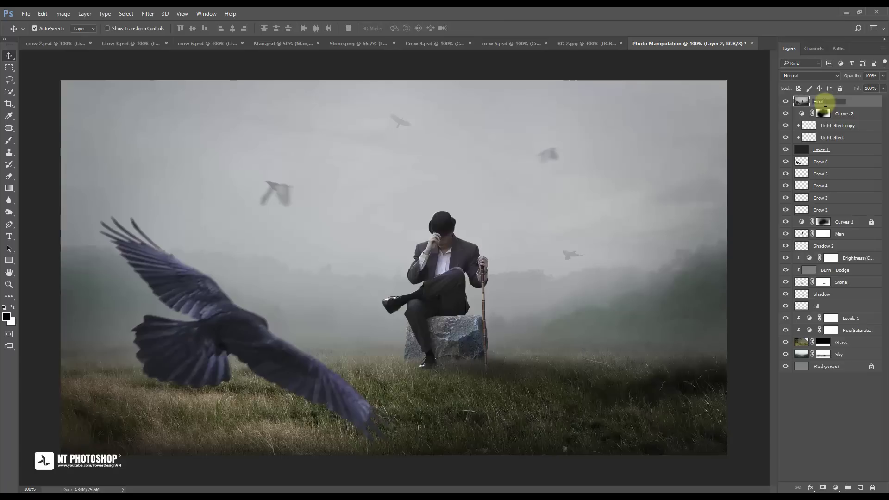
pyautogui.press('Return')
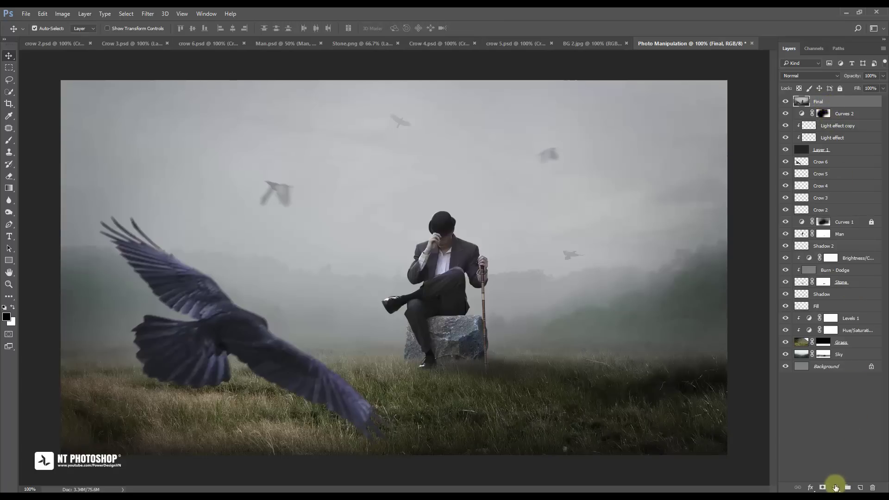
pyautogui.click(836, 488)
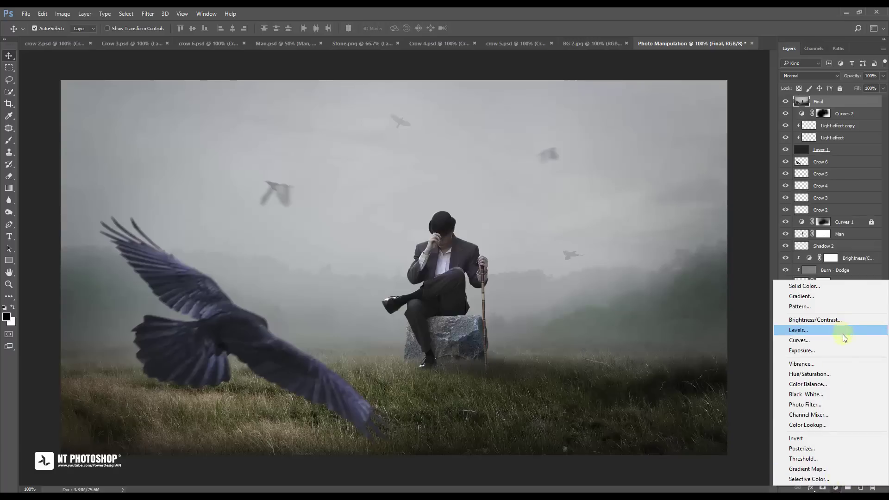
pyautogui.click(845, 383)
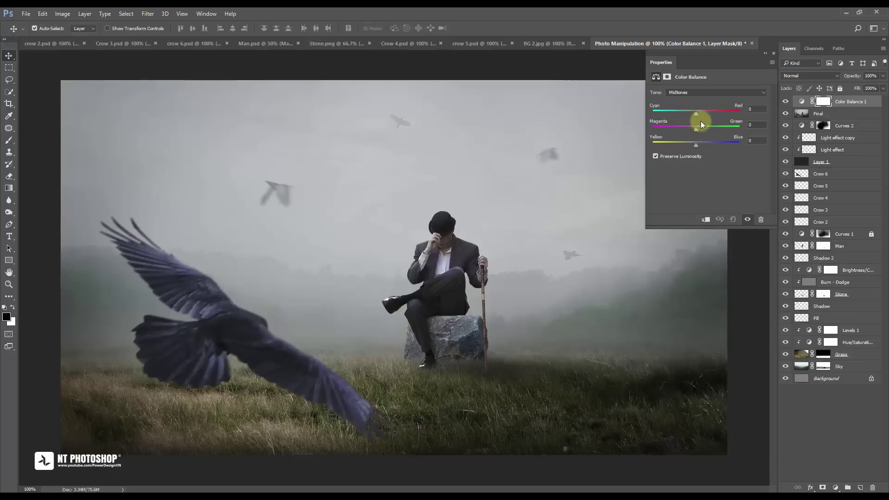
pyautogui.moveTo(695, 116); pyautogui.dragTo(690, 114)
pyautogui.moveTo(697, 146); pyautogui.dragTo(694, 146)
pyautogui.click(684, 115)
pyautogui.click(773, 55)
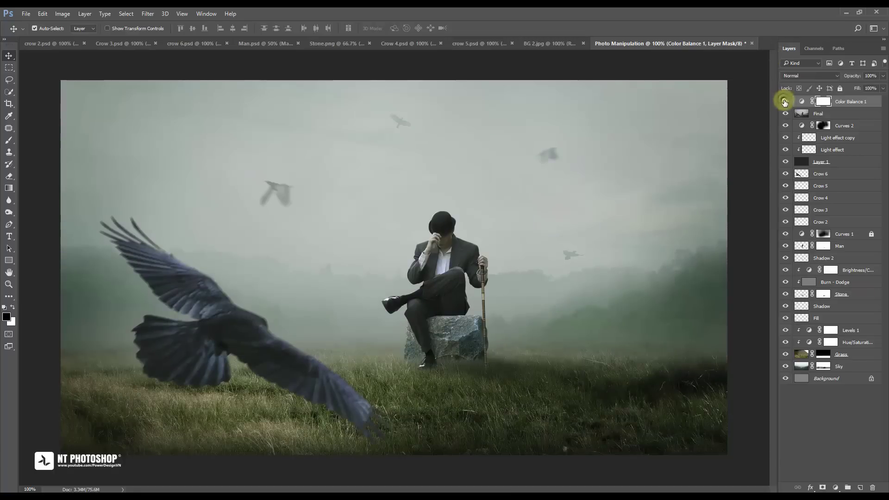
pyautogui.click(838, 401)
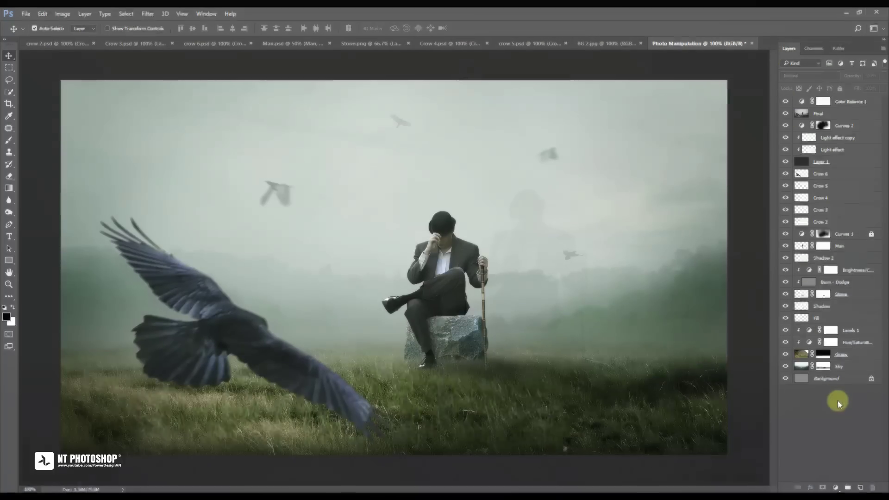